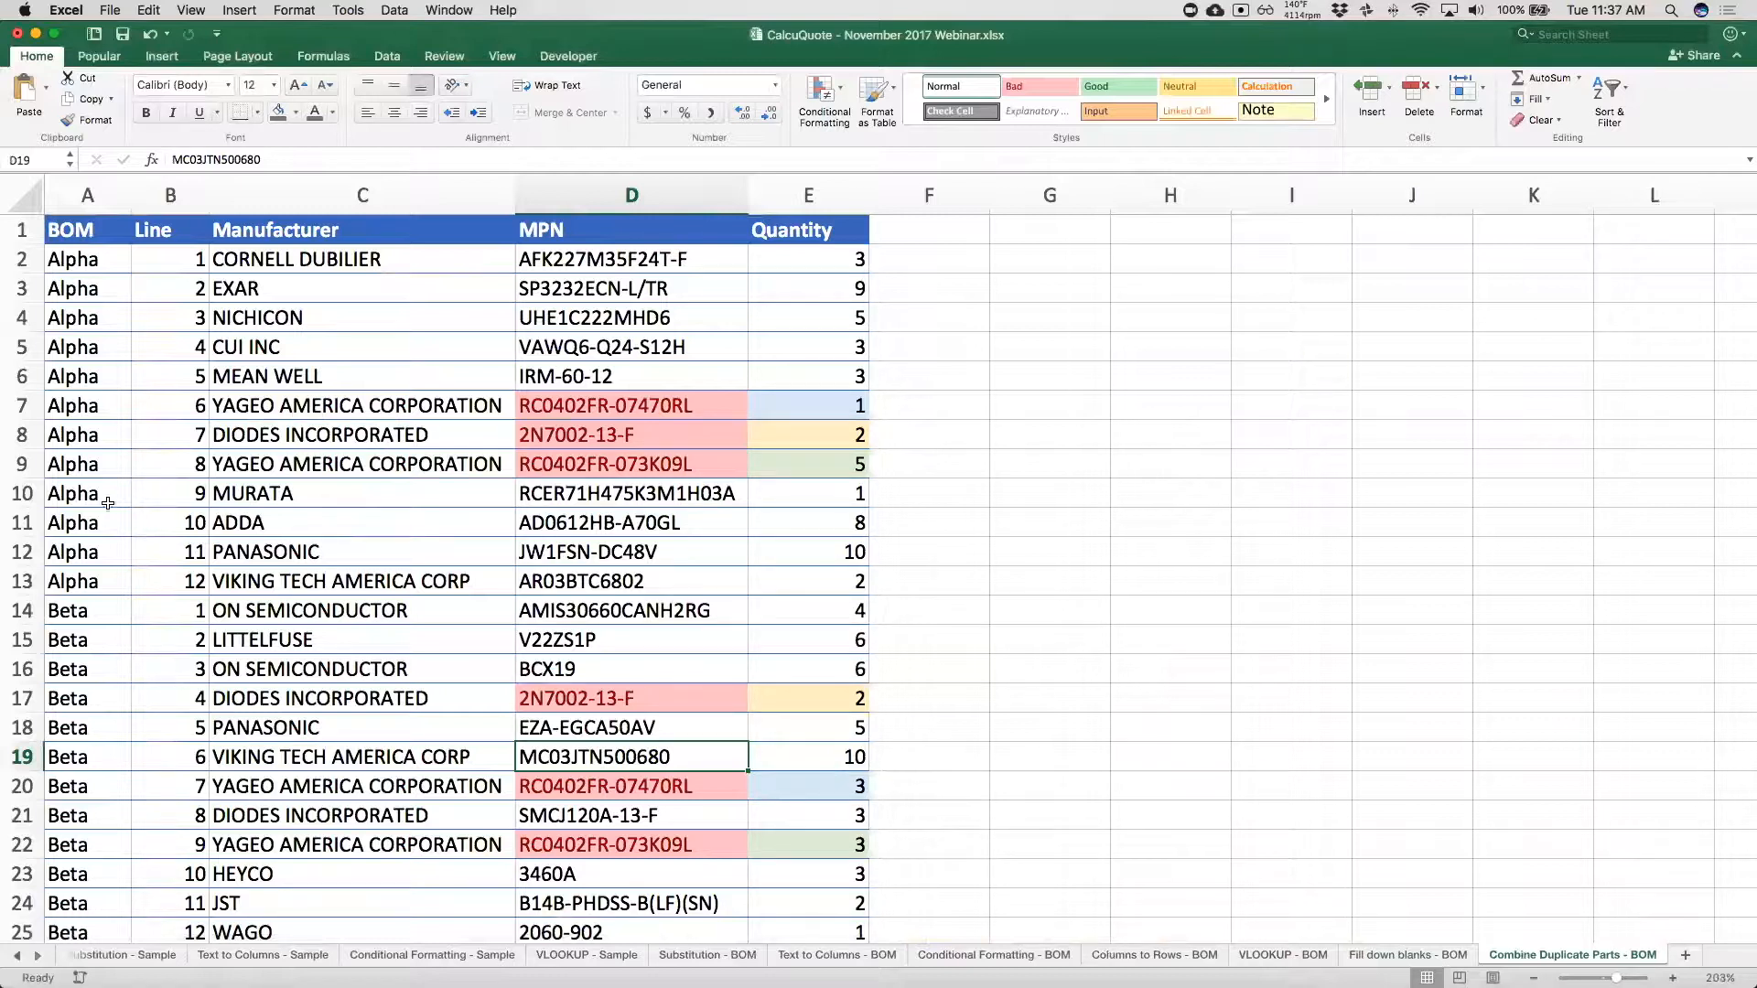
Review which rows of the BOM column belong to the Alpha assembly and which belong to Beta.
left_click_drag(55, 576, 69, 233)
key("shift+Down")
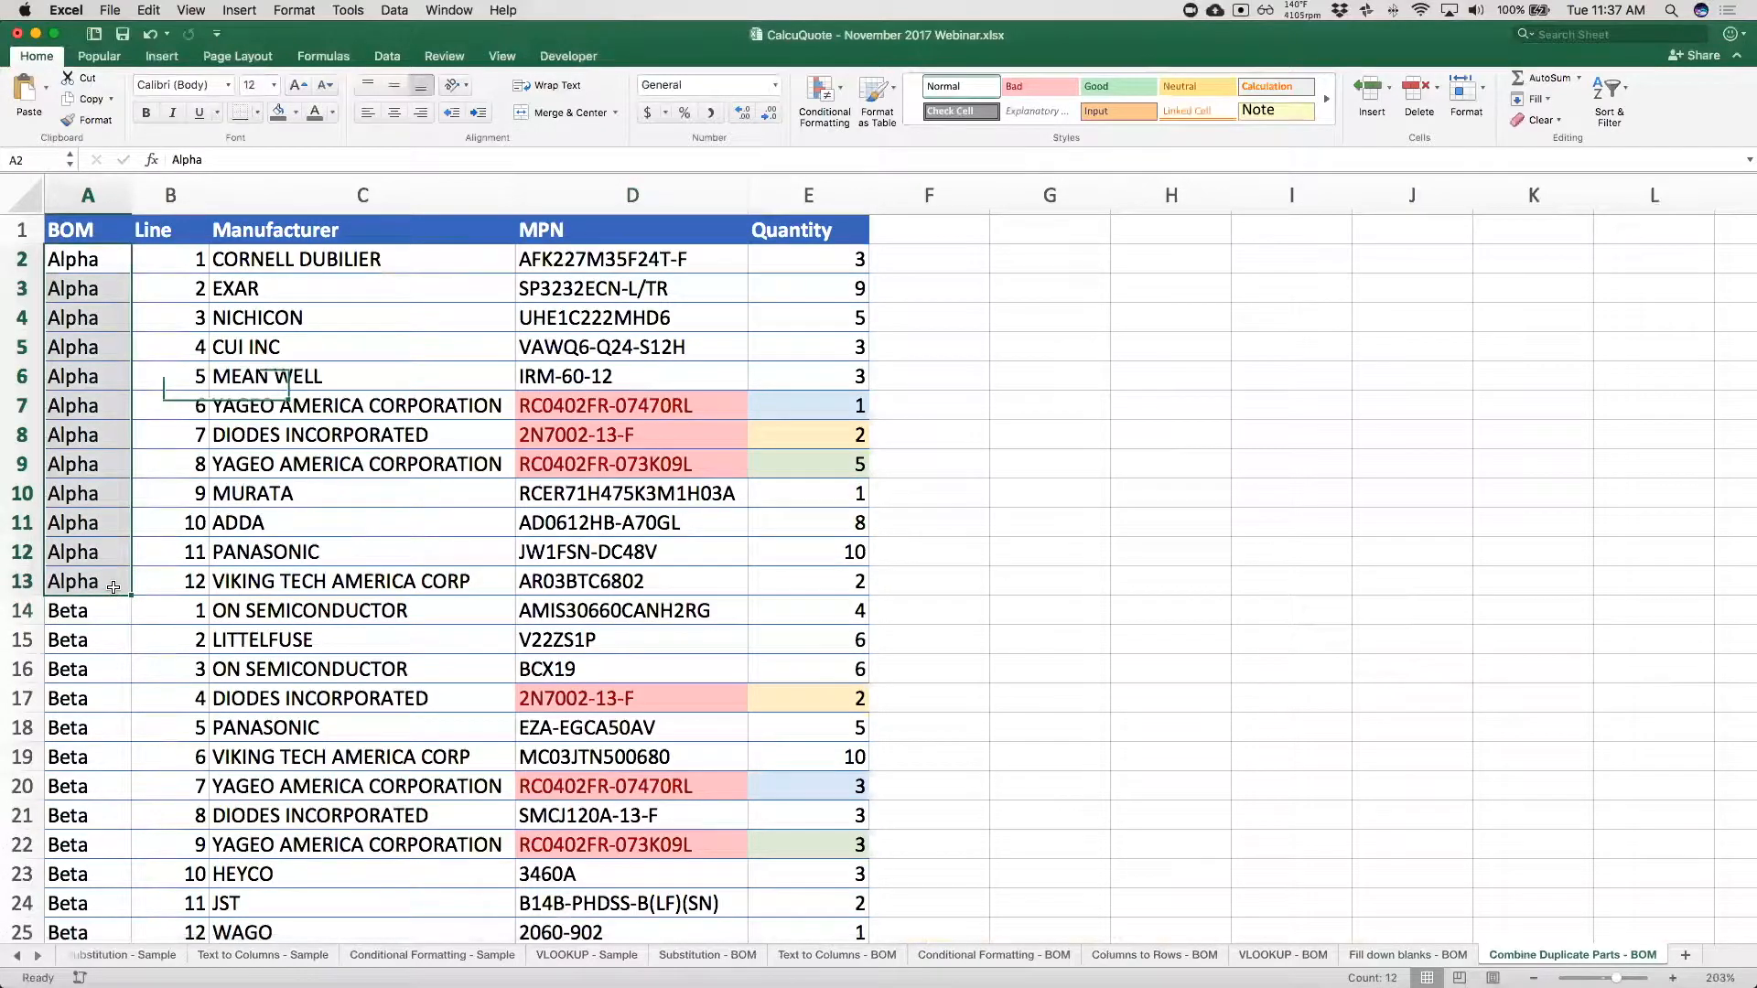
scroll(85, 641, "down", 3)
left_click_drag(81, 489, 88, 888)
scroll(90, 787, "up", 1)
scroll(88, 787, "up", 3)
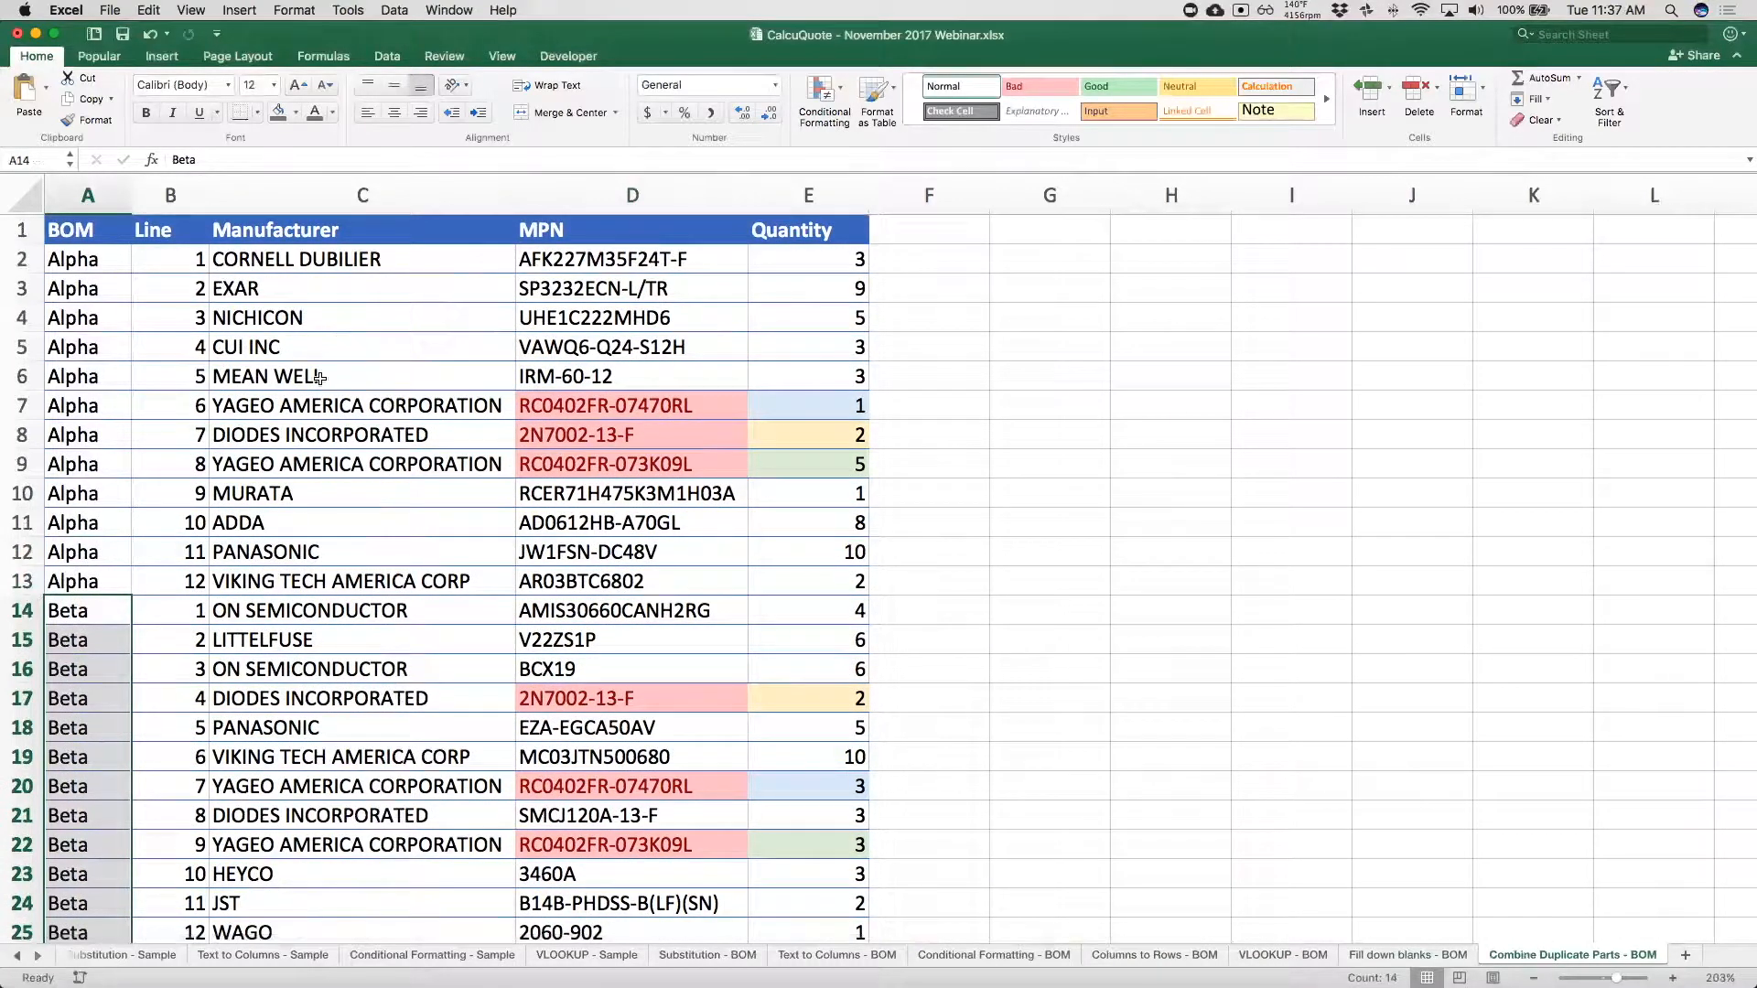
Examine the highlighted duplicate part numbers in the MPN column across the Alpha and Beta rows.
scroll(302, 410, "down", 1)
left_click(329, 421)
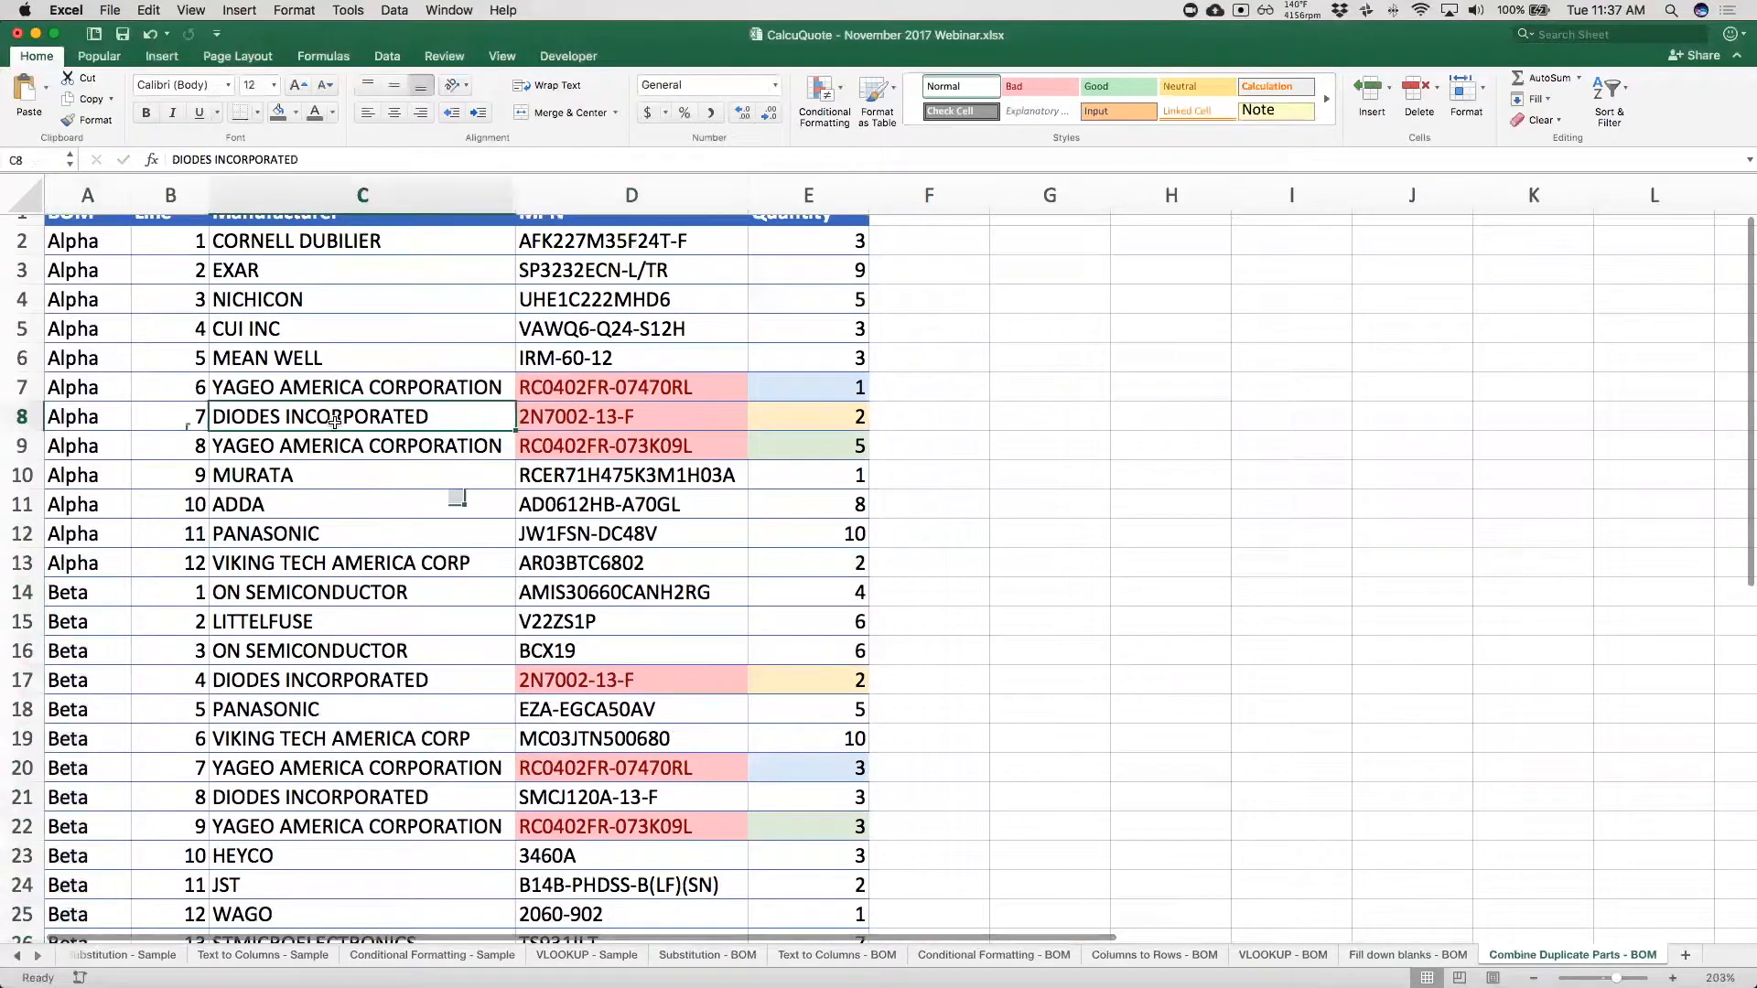
left_click_drag(632, 387, 660, 451)
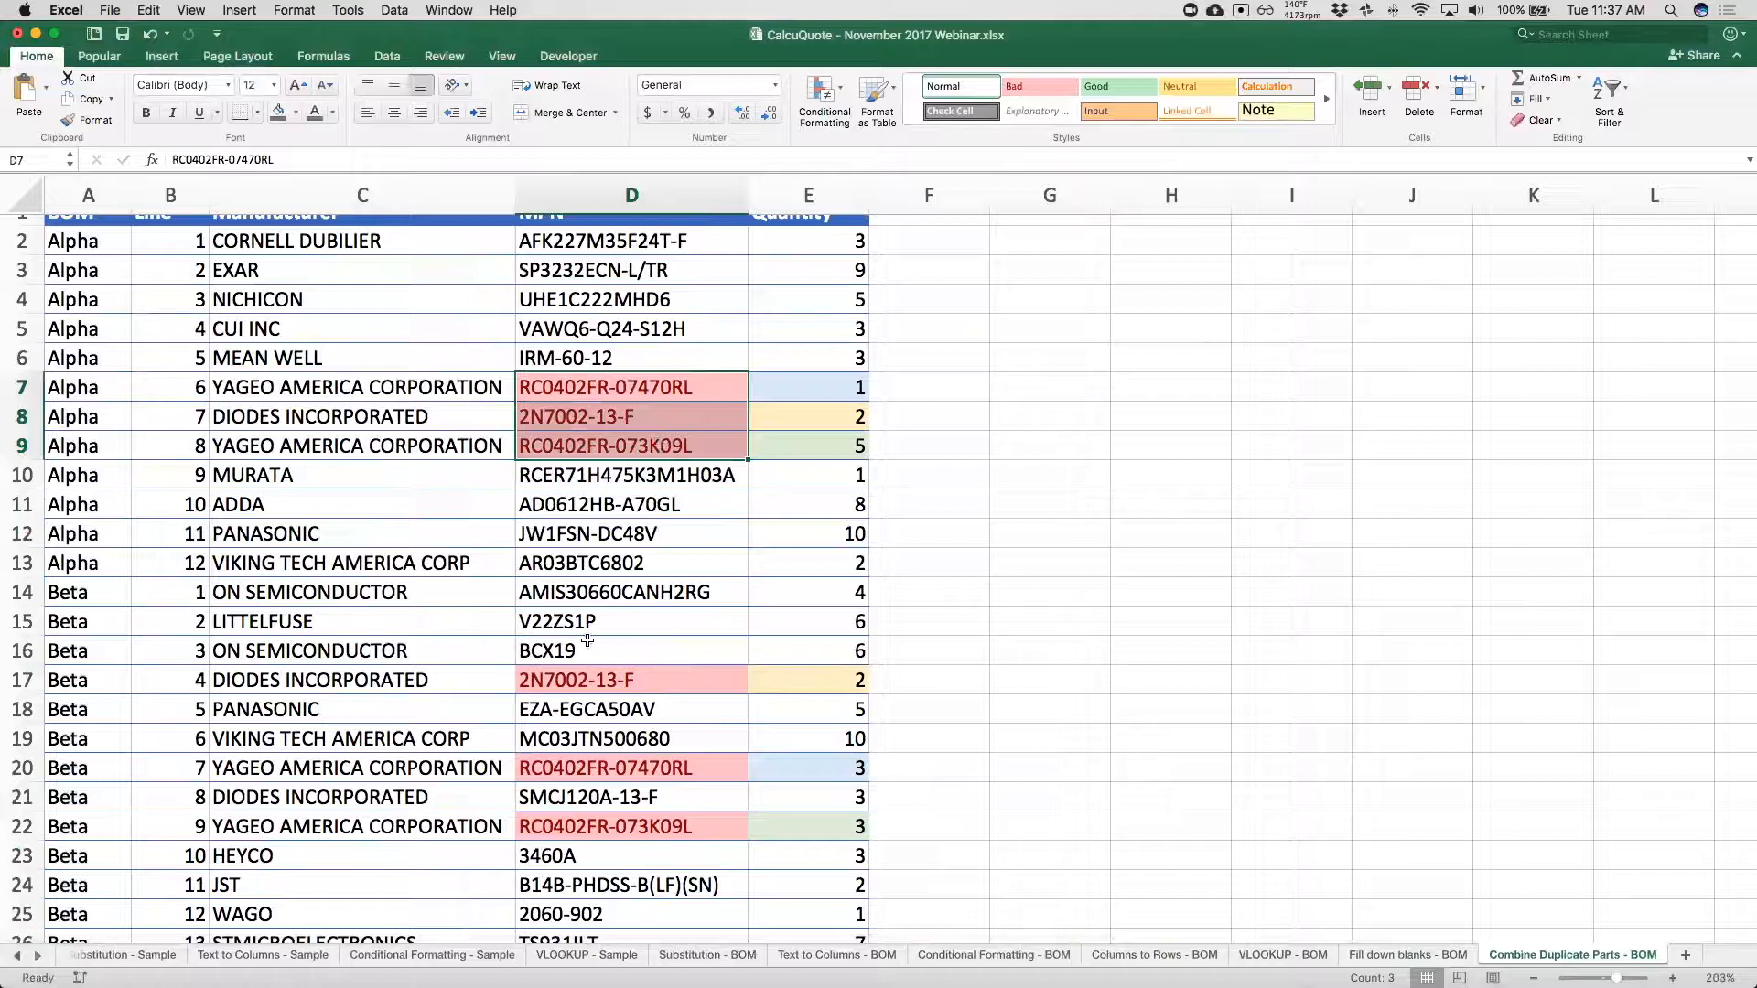
left_click(590, 679)
left_click(581, 767)
left_click(580, 796)
left_click(579, 826)
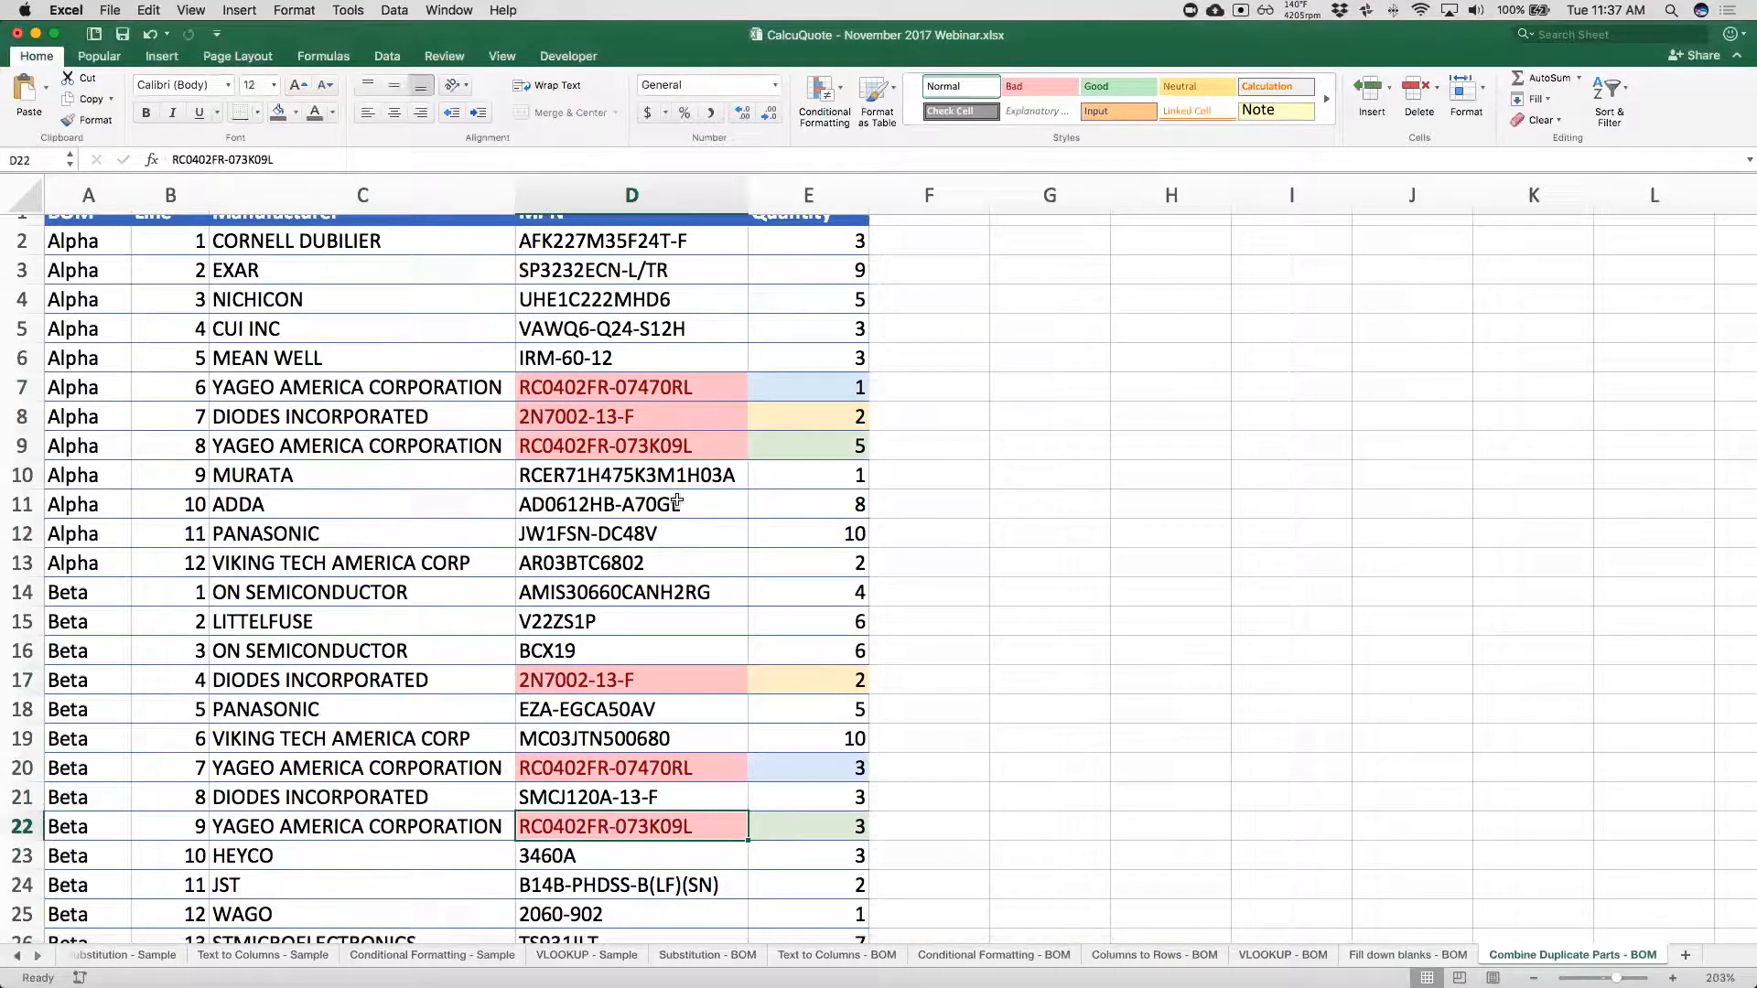
left_click(691, 441)
left_click(658, 423)
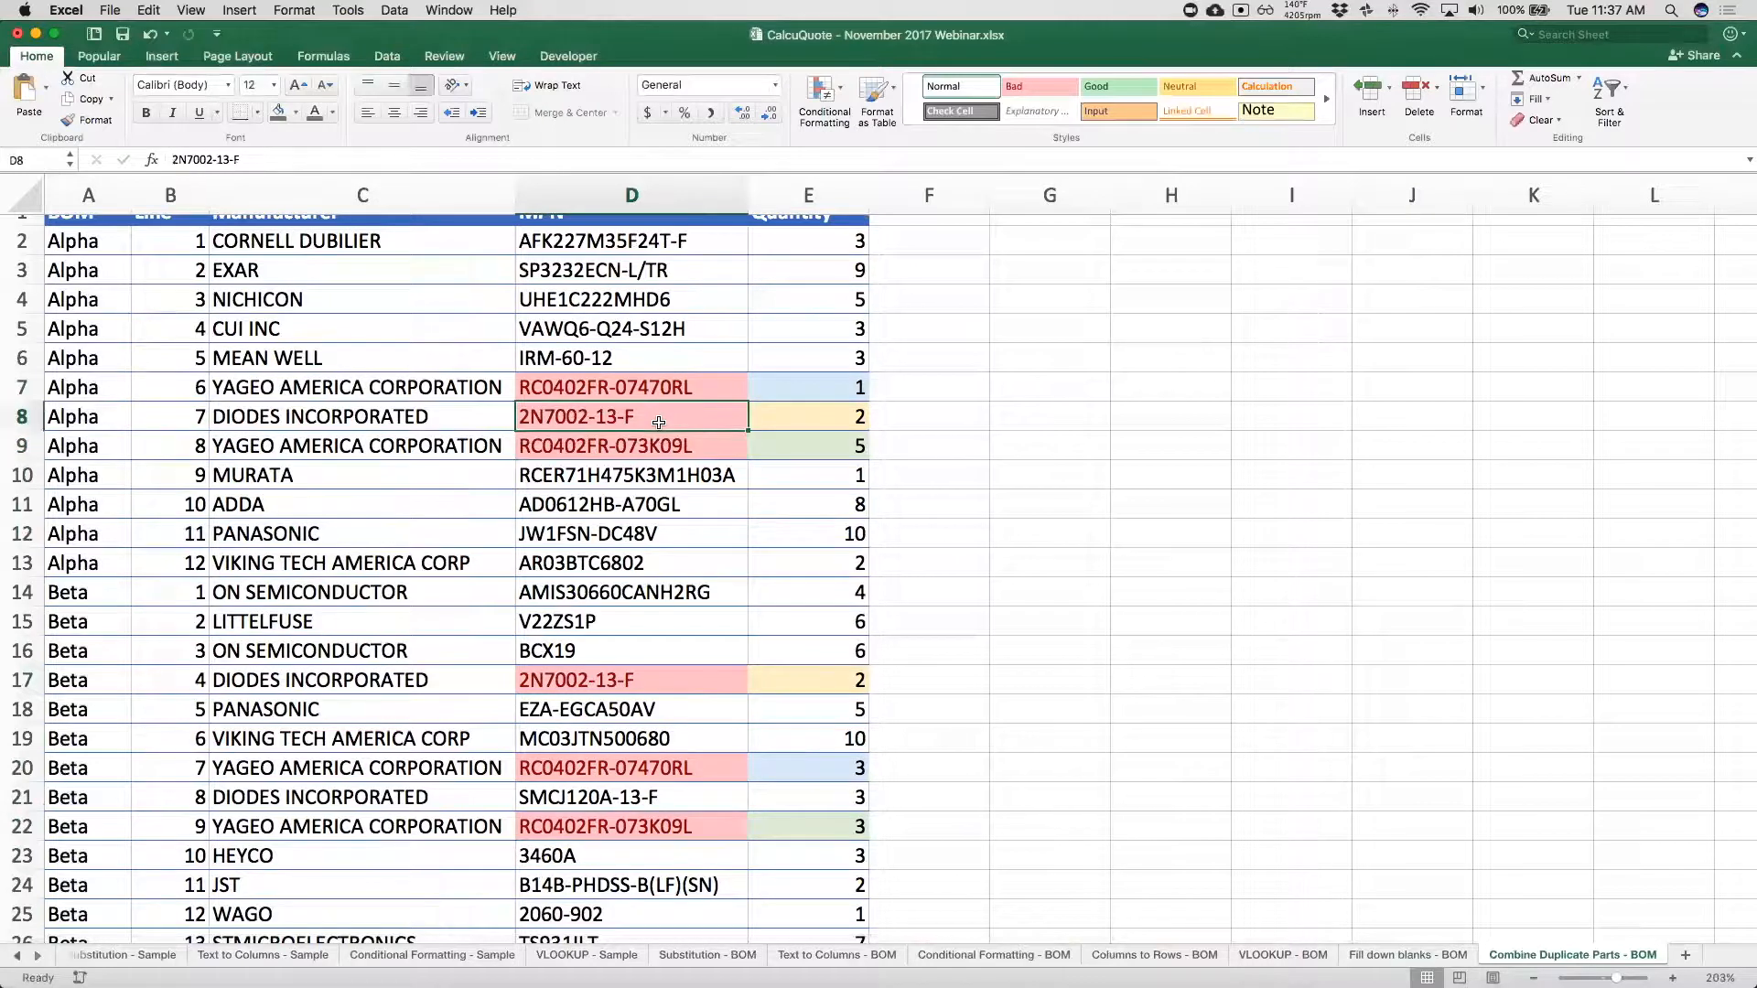
left_click(682, 685)
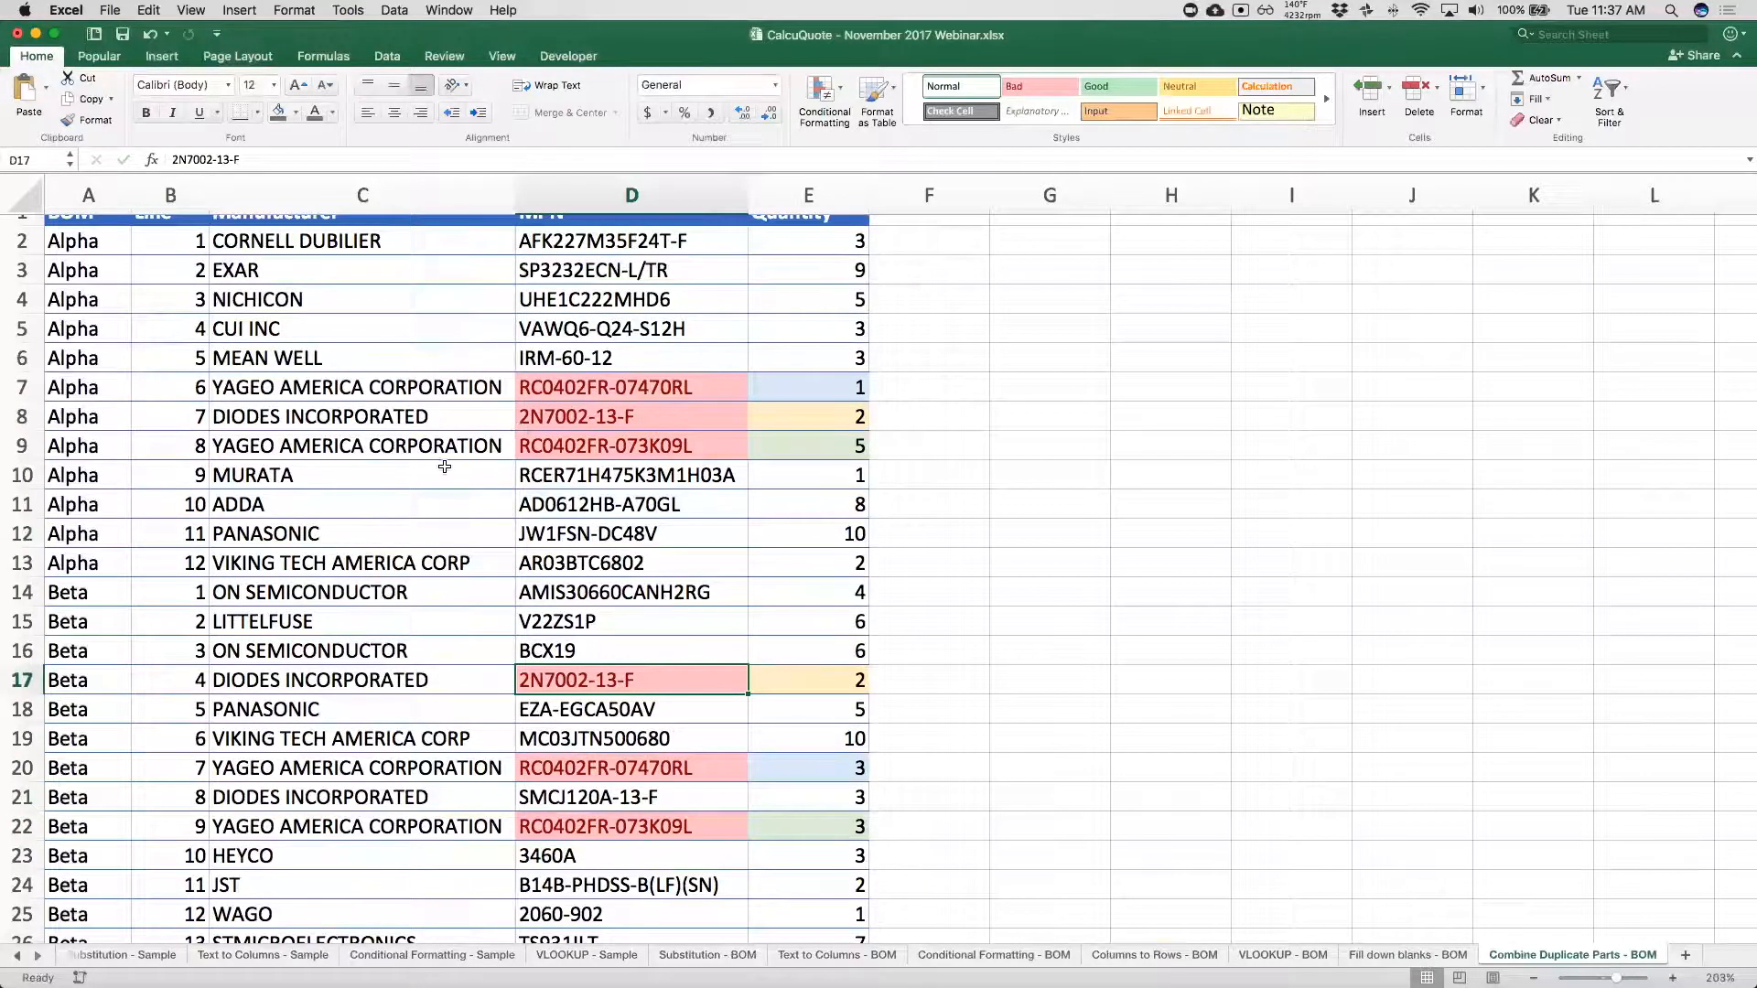
Create a PivotTable from the whole parts table, A1:E27, placed at cell H2 of the existing worksheet.
scroll(293, 470, "up", 2)
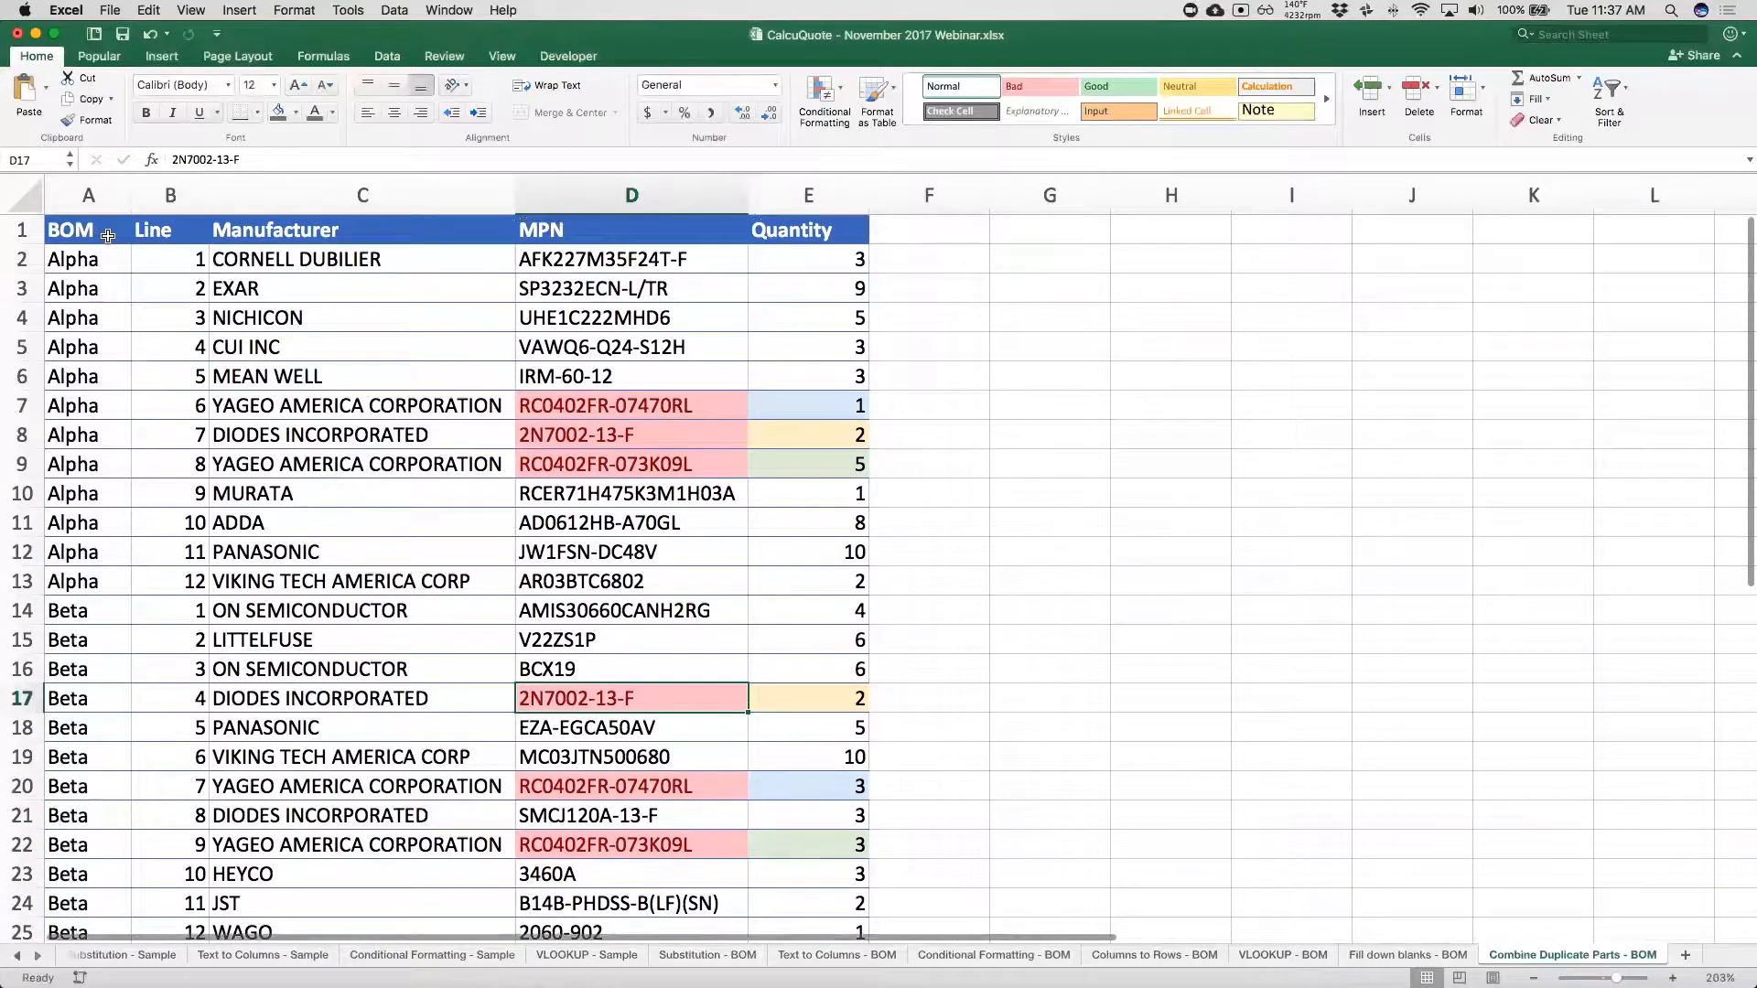
left_click(108, 235)
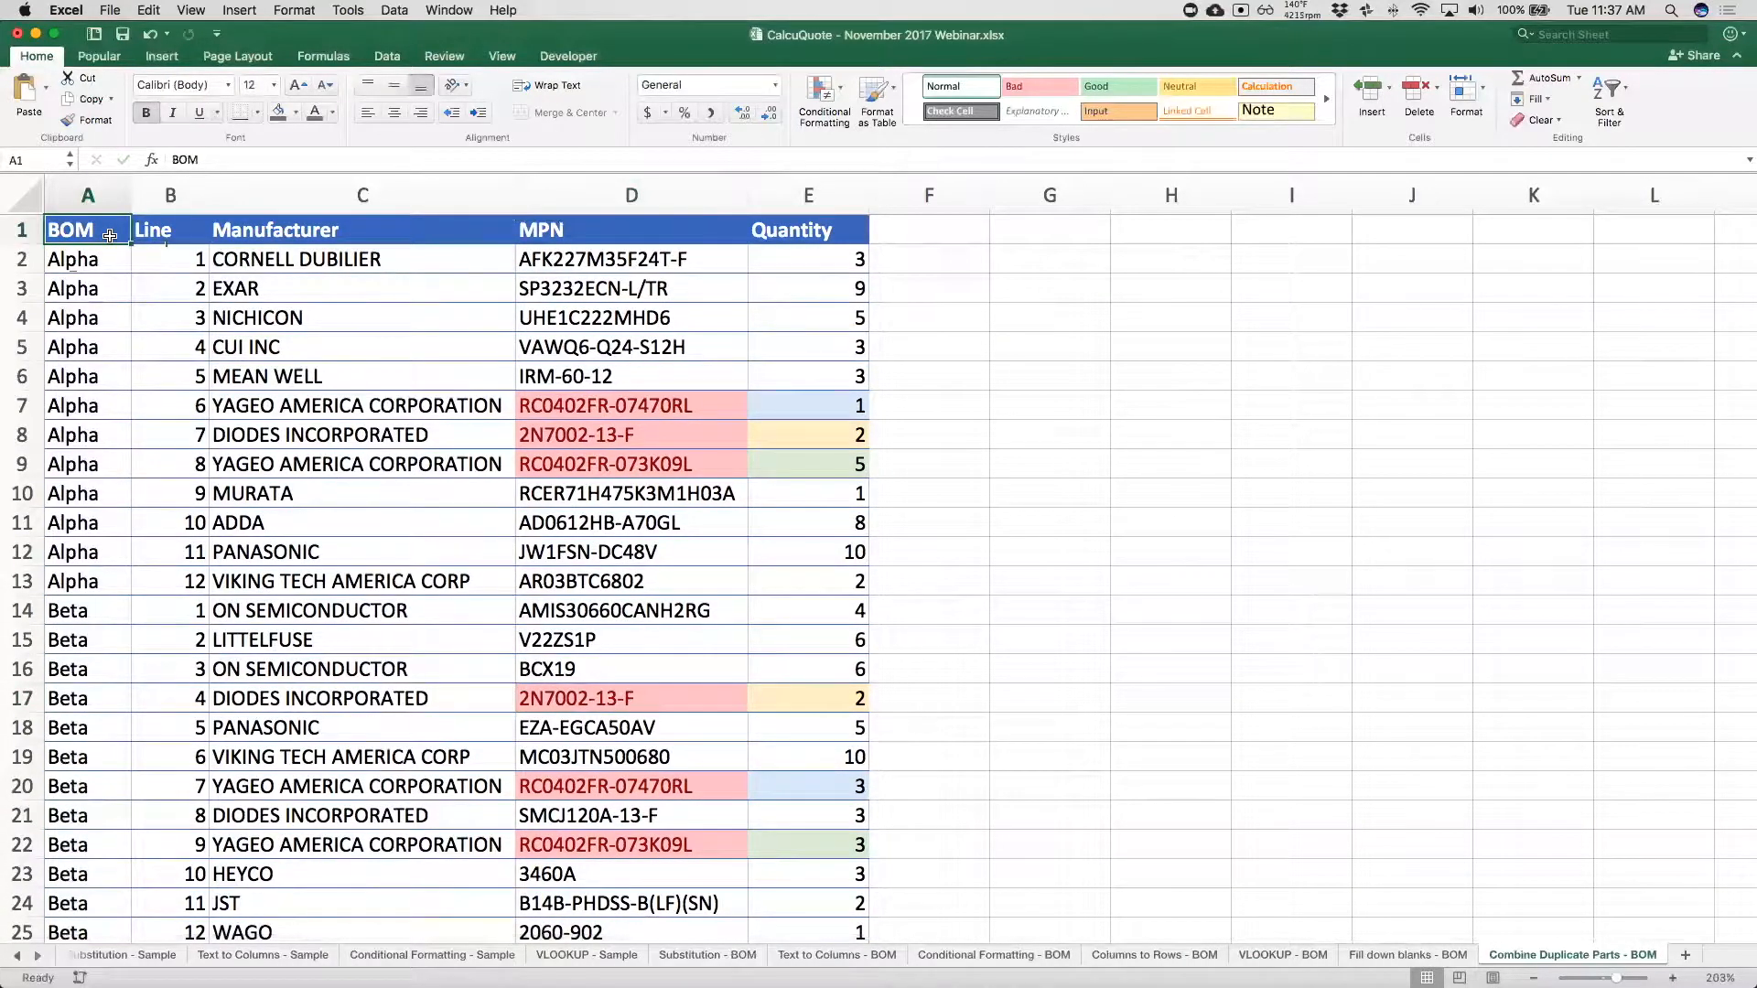
scroll(512, 705, "down", 7)
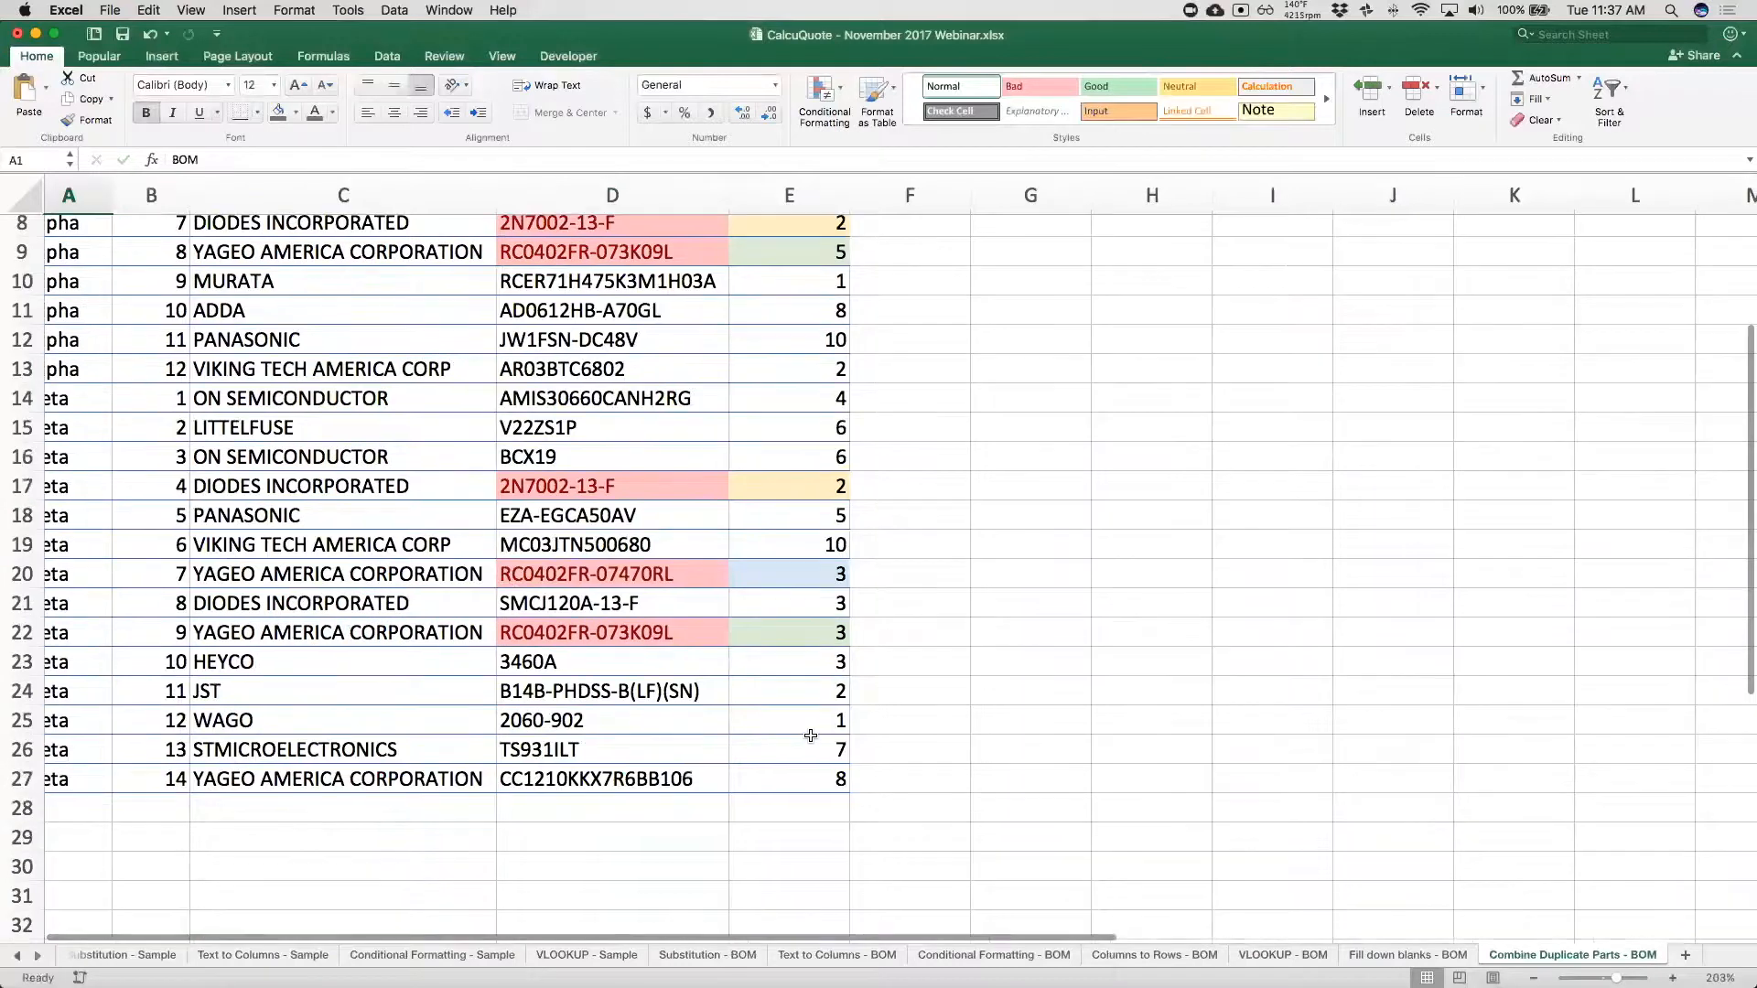
key("super+a")
scroll(669, 604, "up", 9)
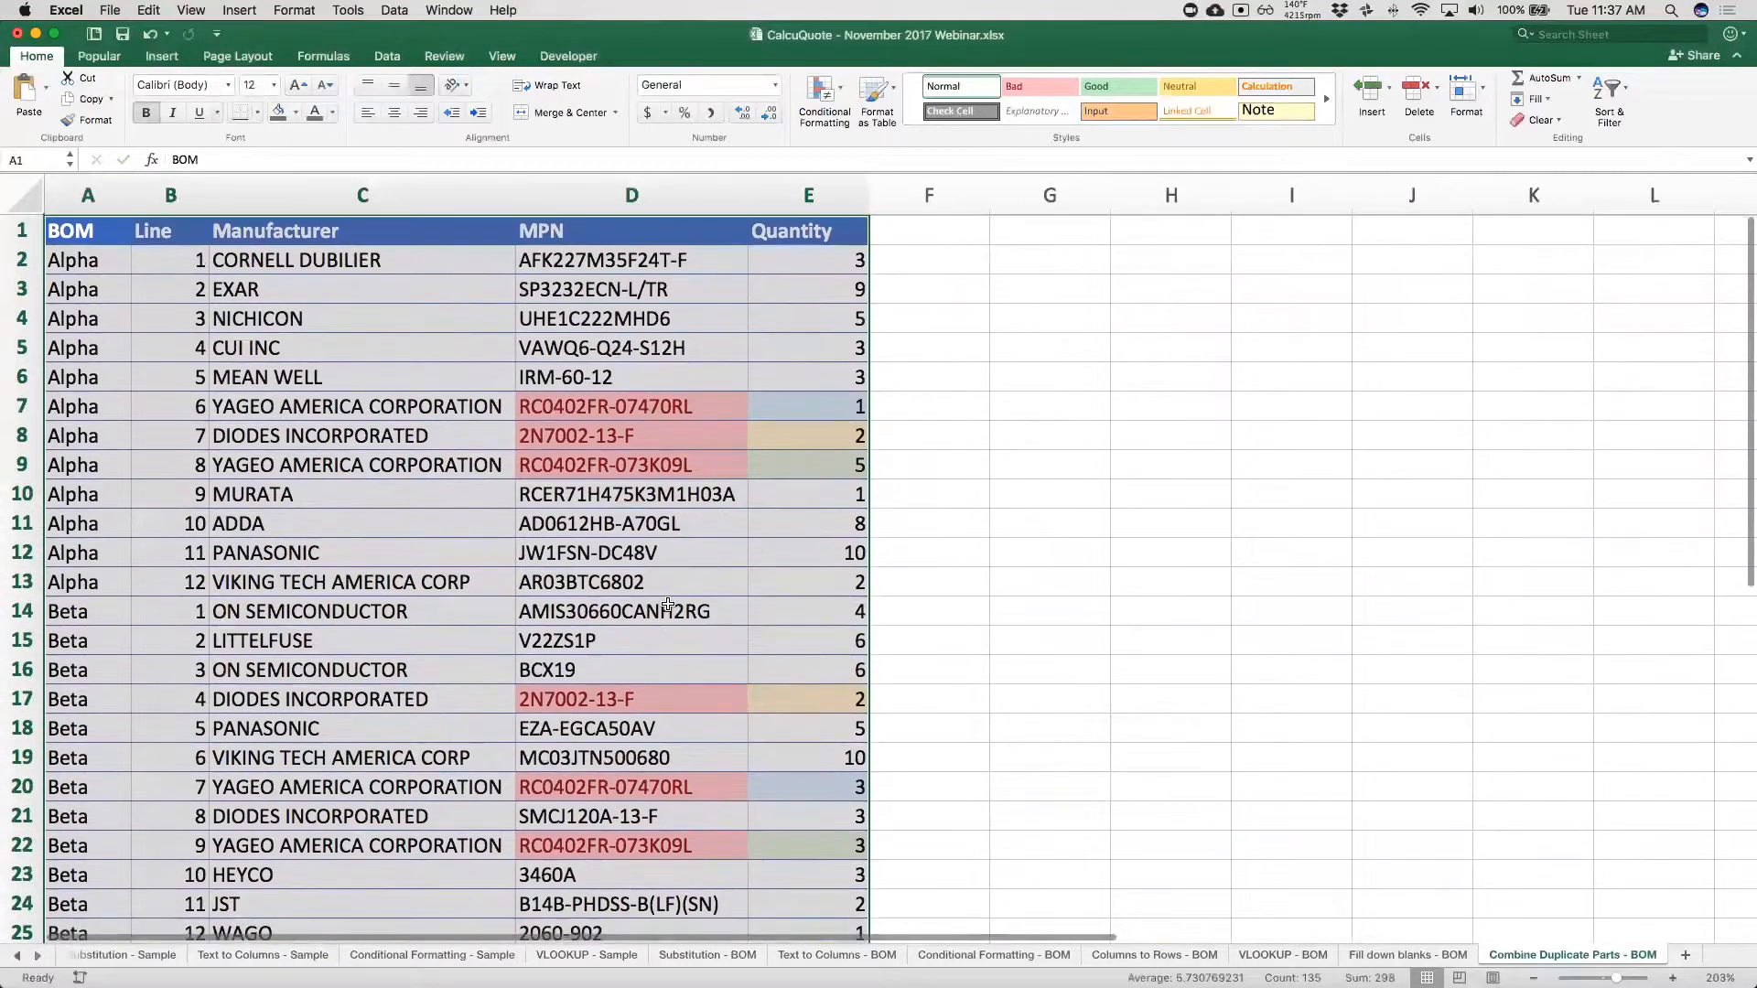
left_click(152, 56)
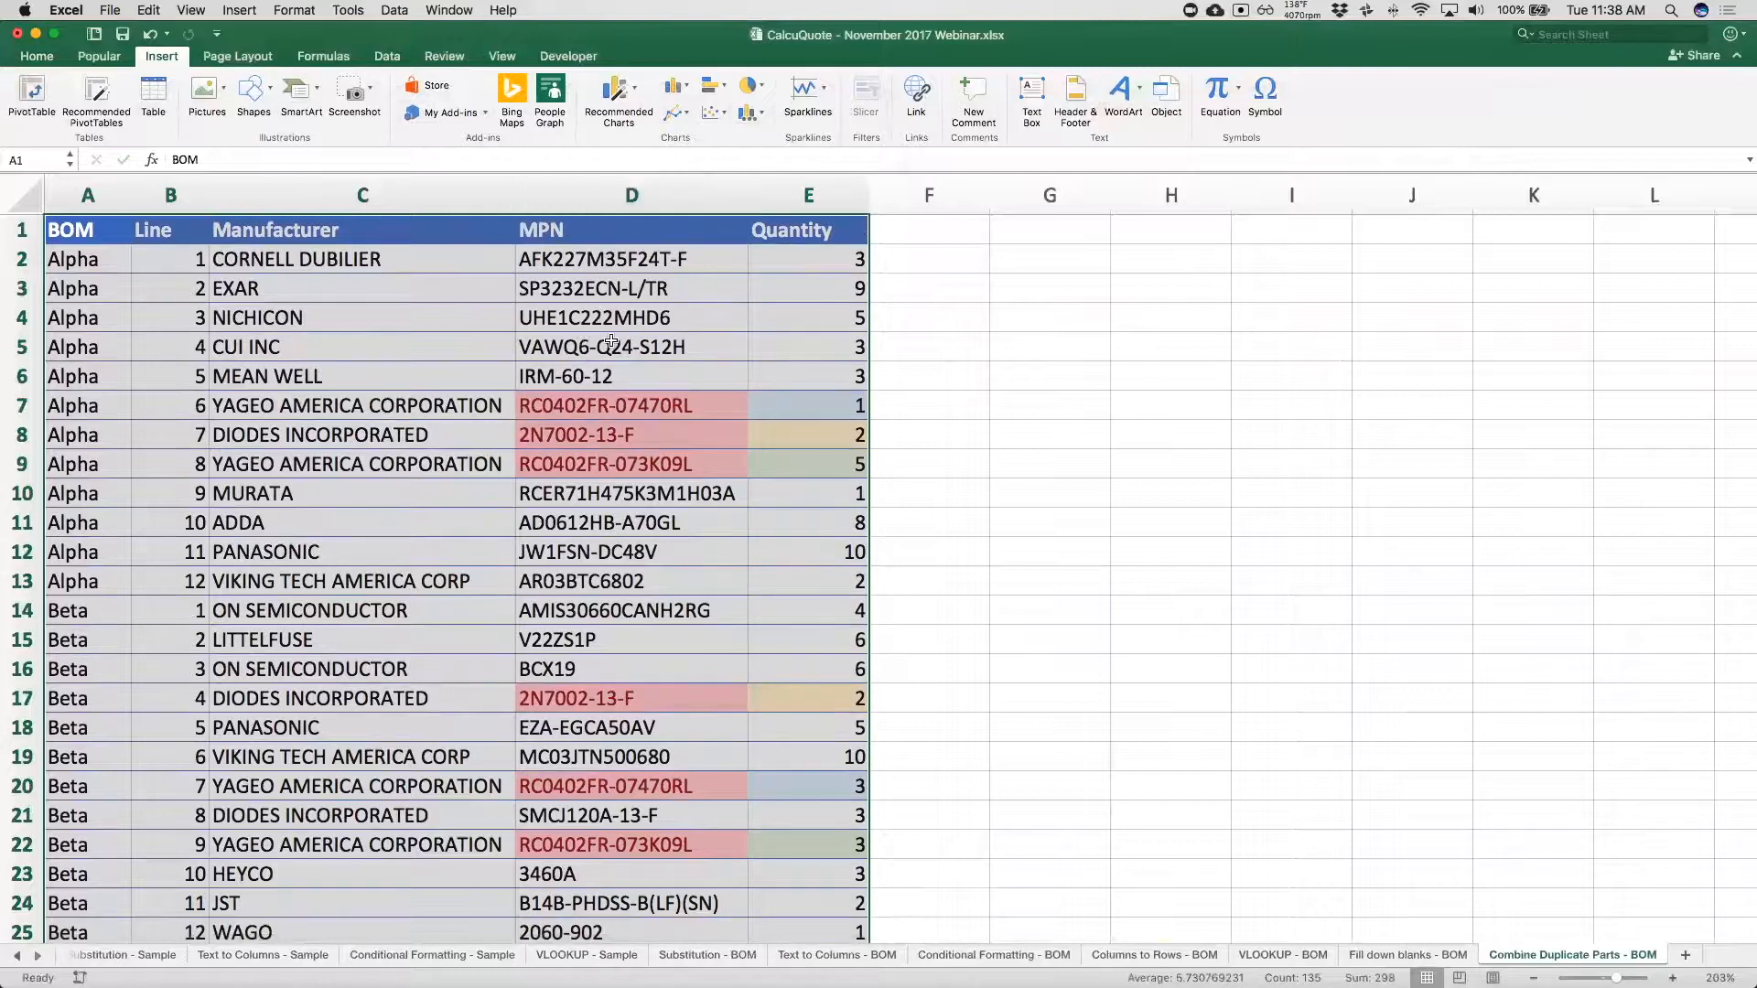
left_click(25, 97)
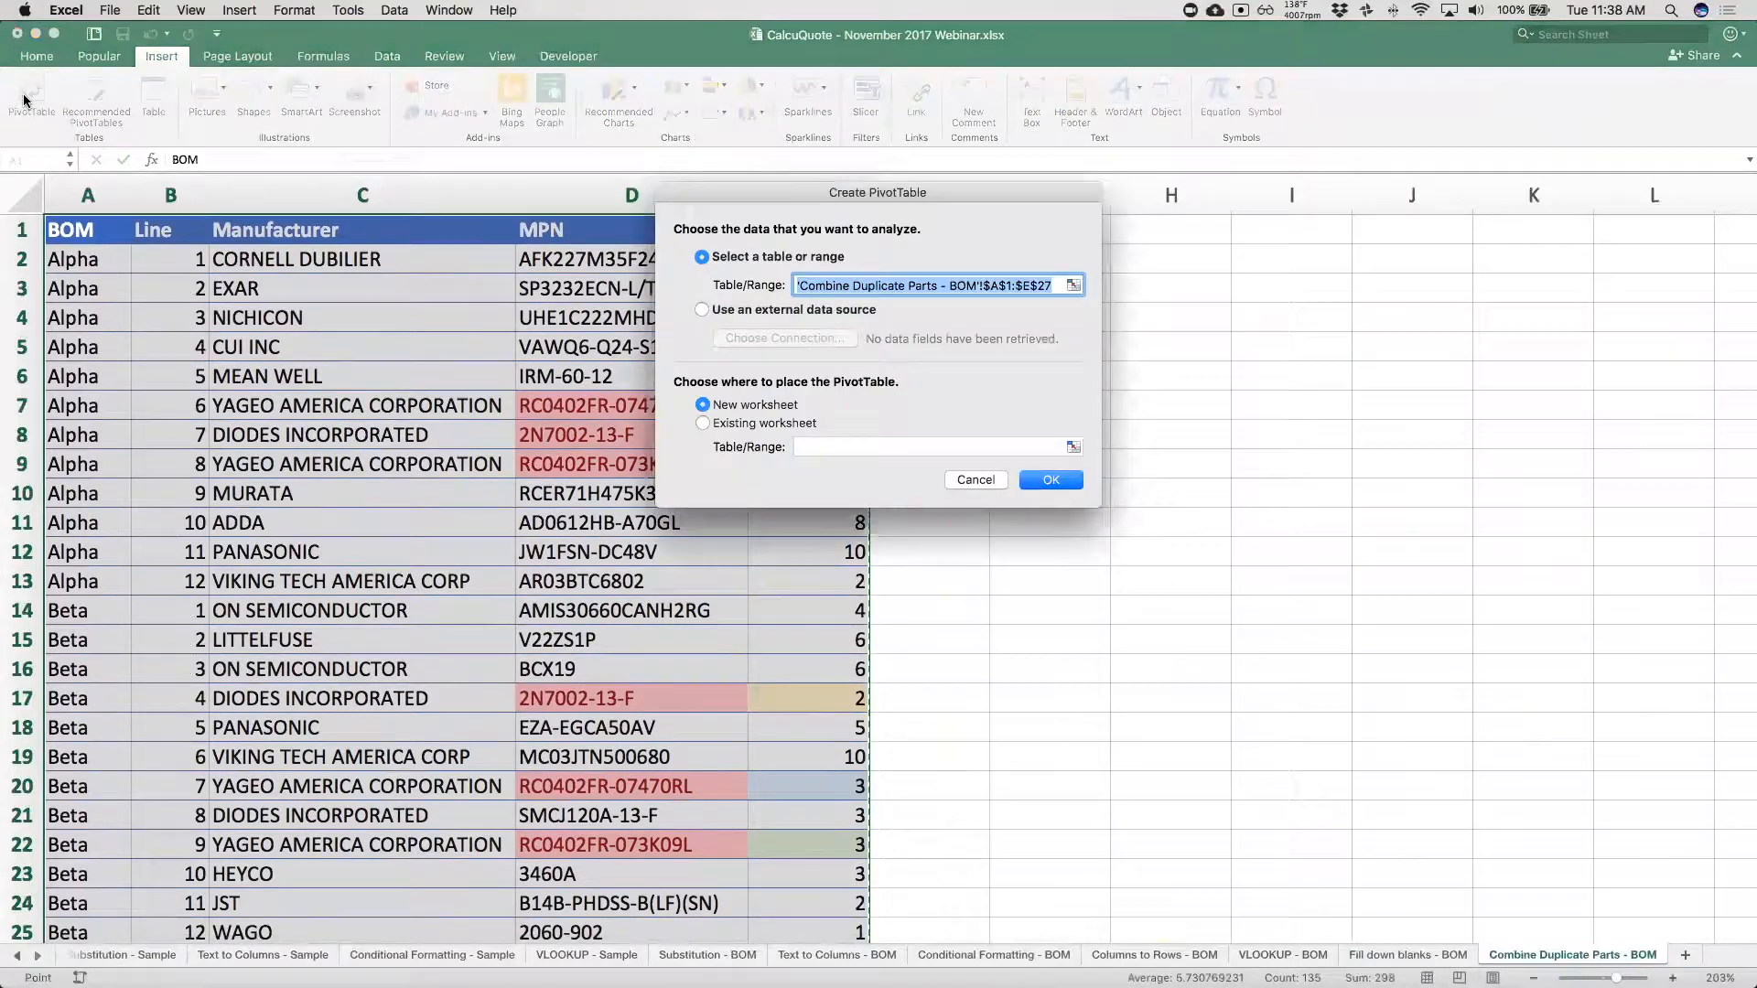
left_click(719, 425)
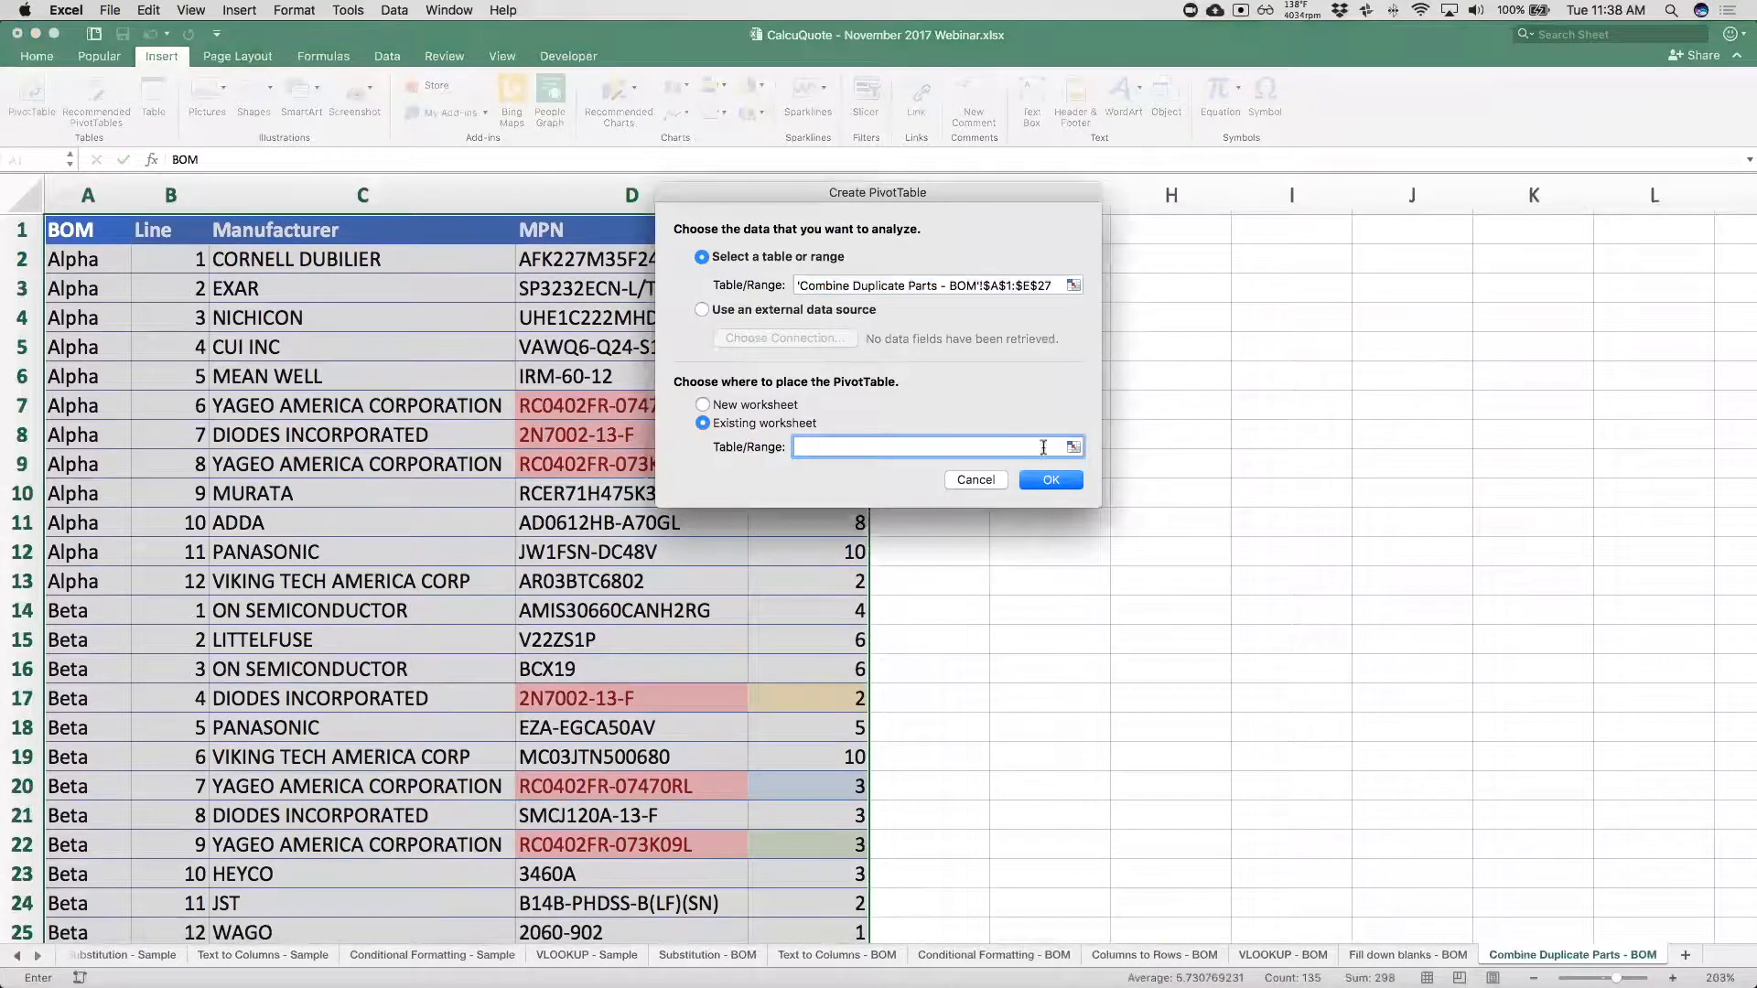
left_click(1179, 256)
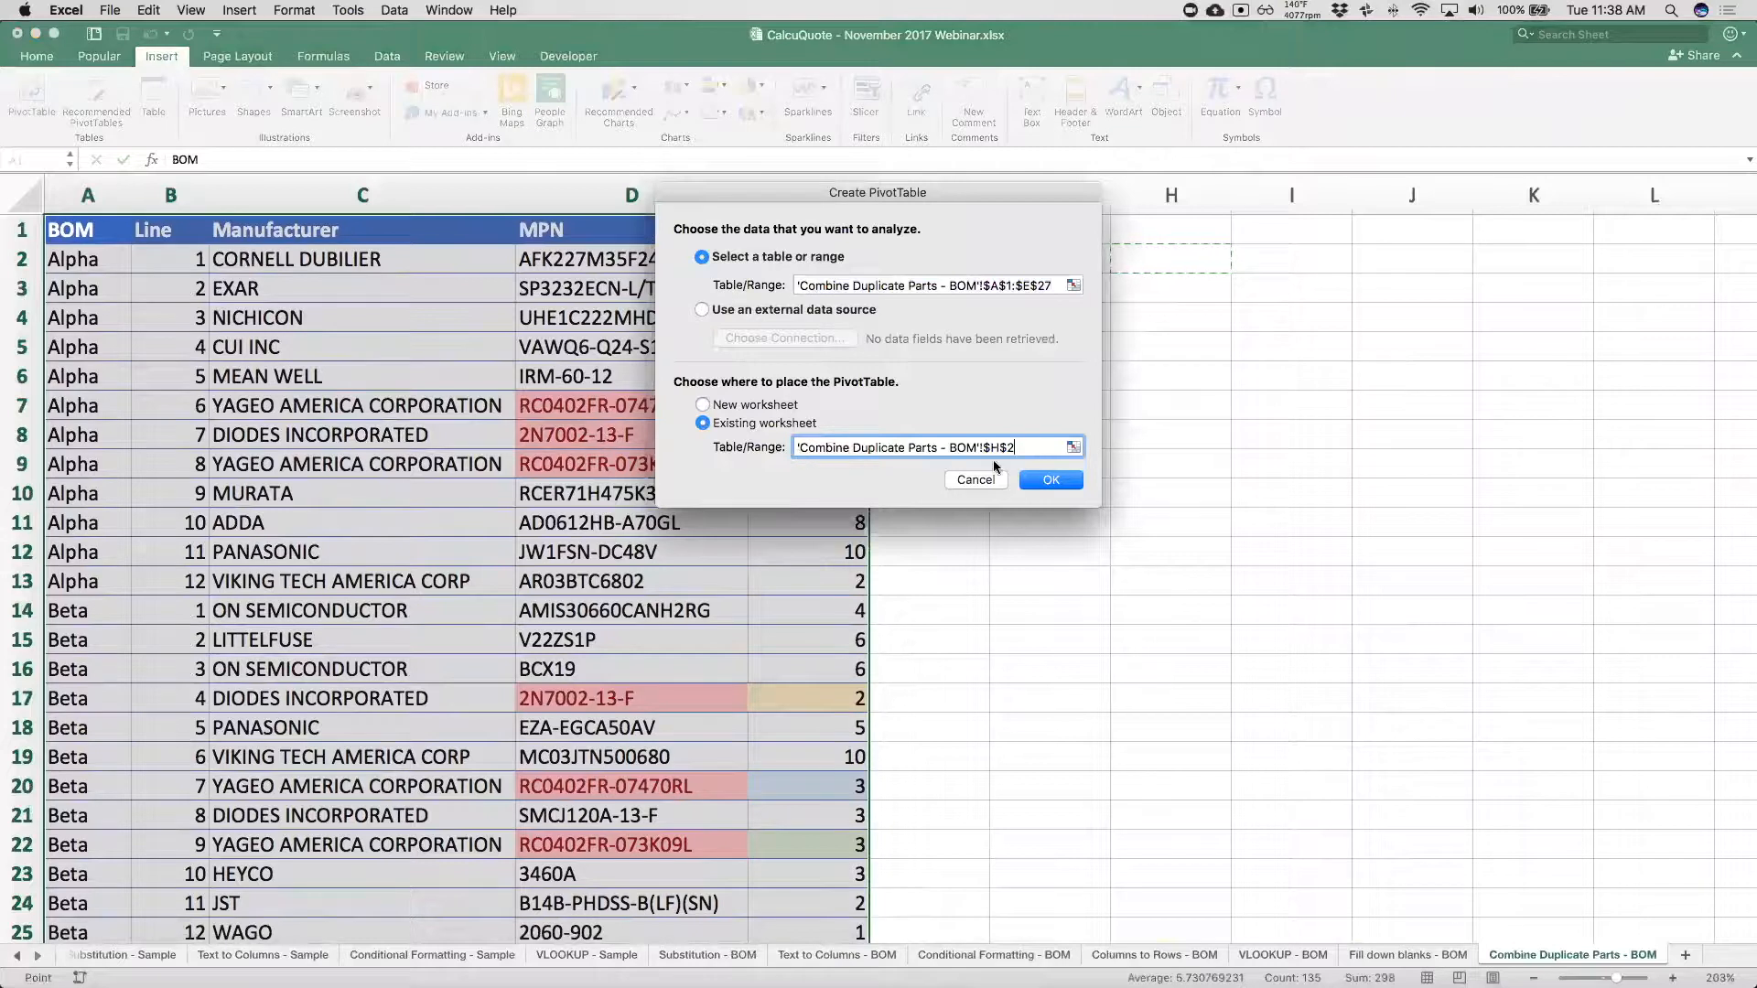
left_click(1051, 480)
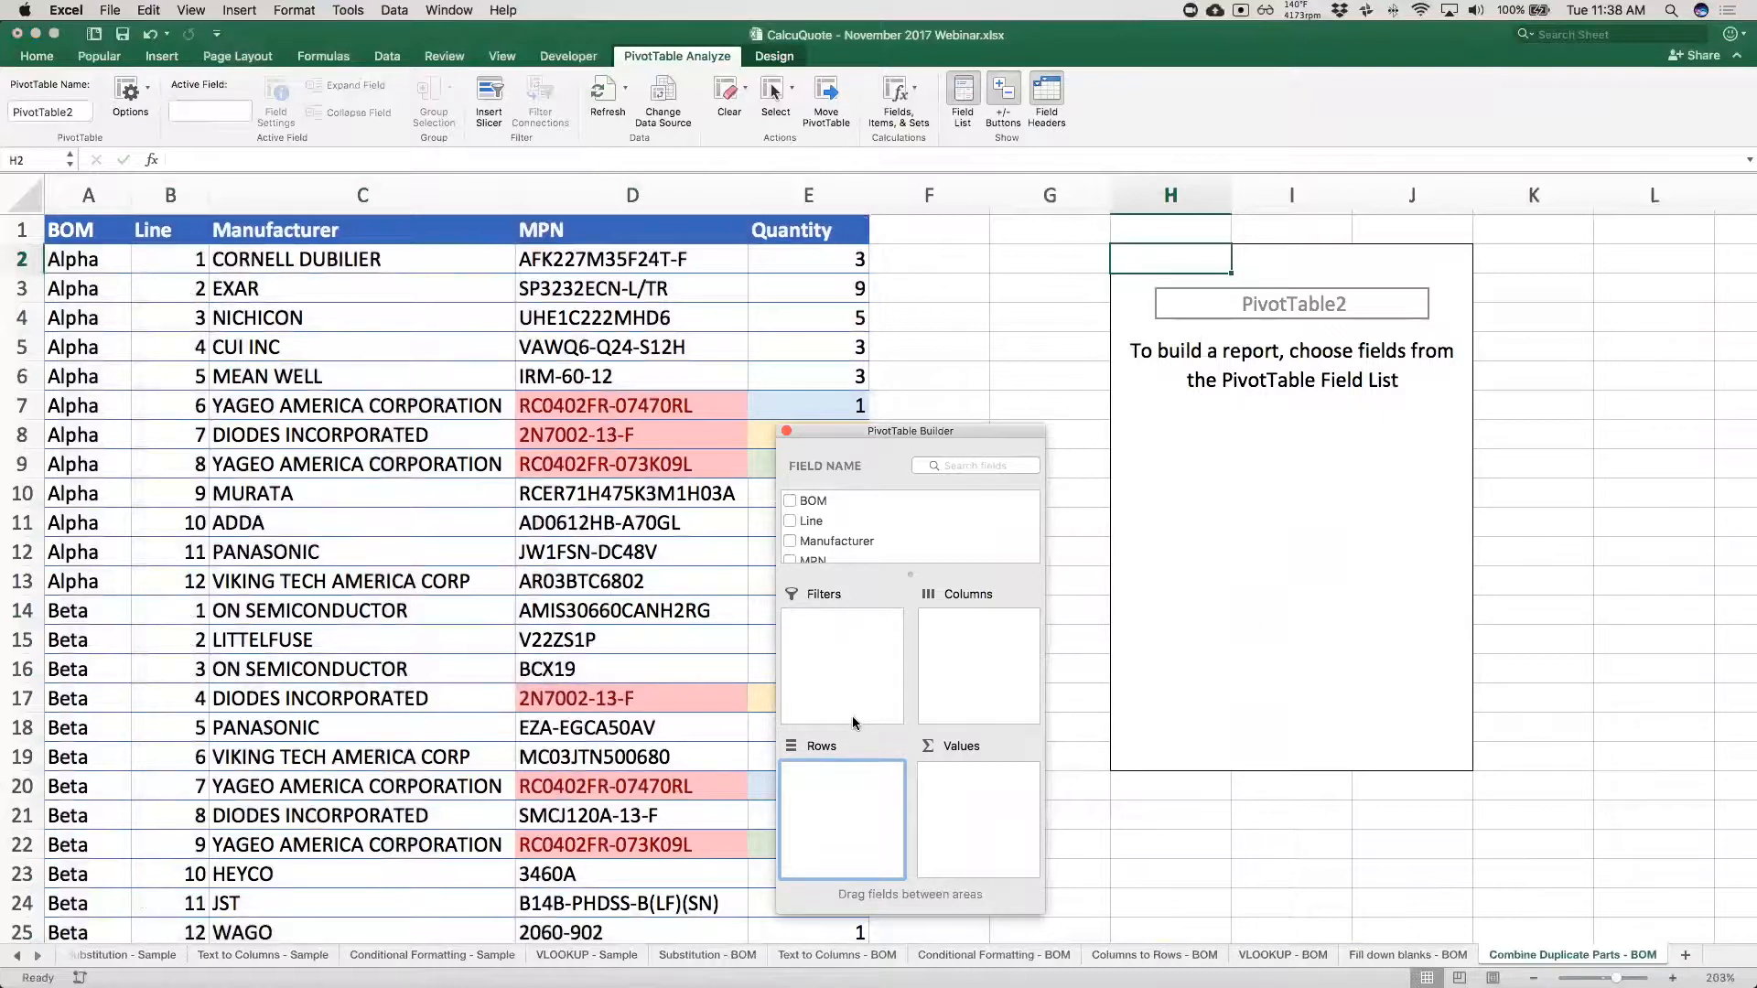
Add the Manufacturer field to the PivotTable's rows, with the MPN field beneath it.
scroll(931, 531, "down", 2)
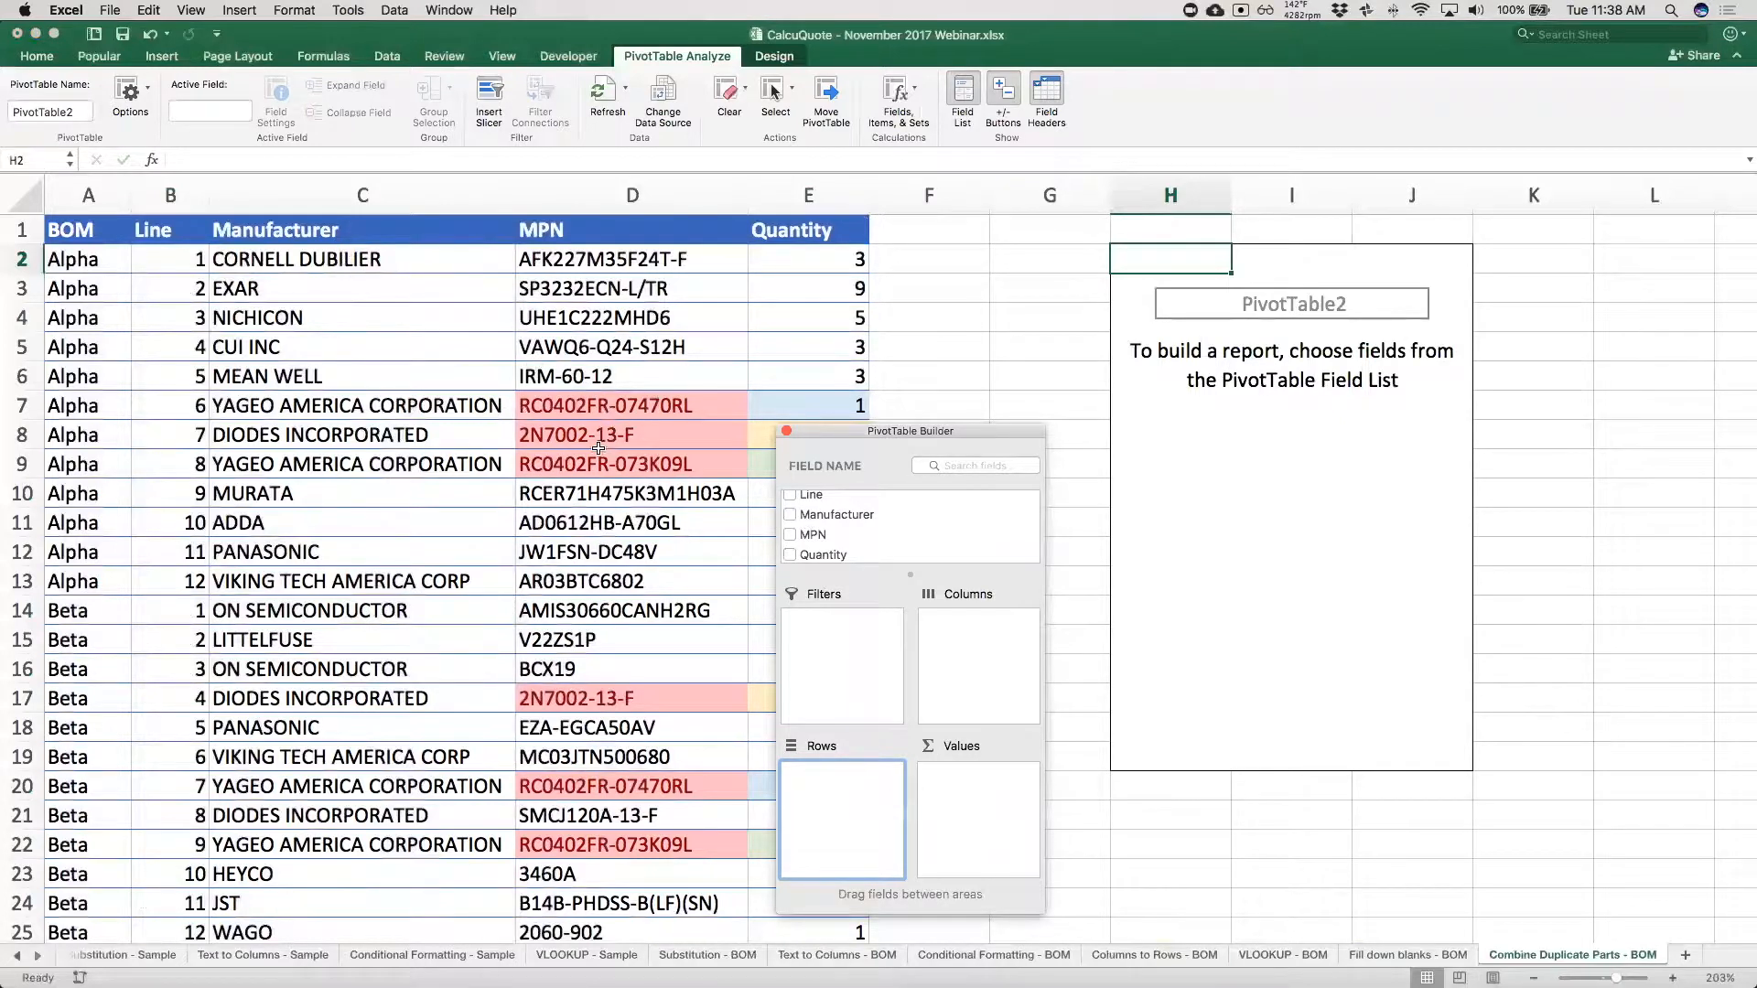
left_click(860, 521)
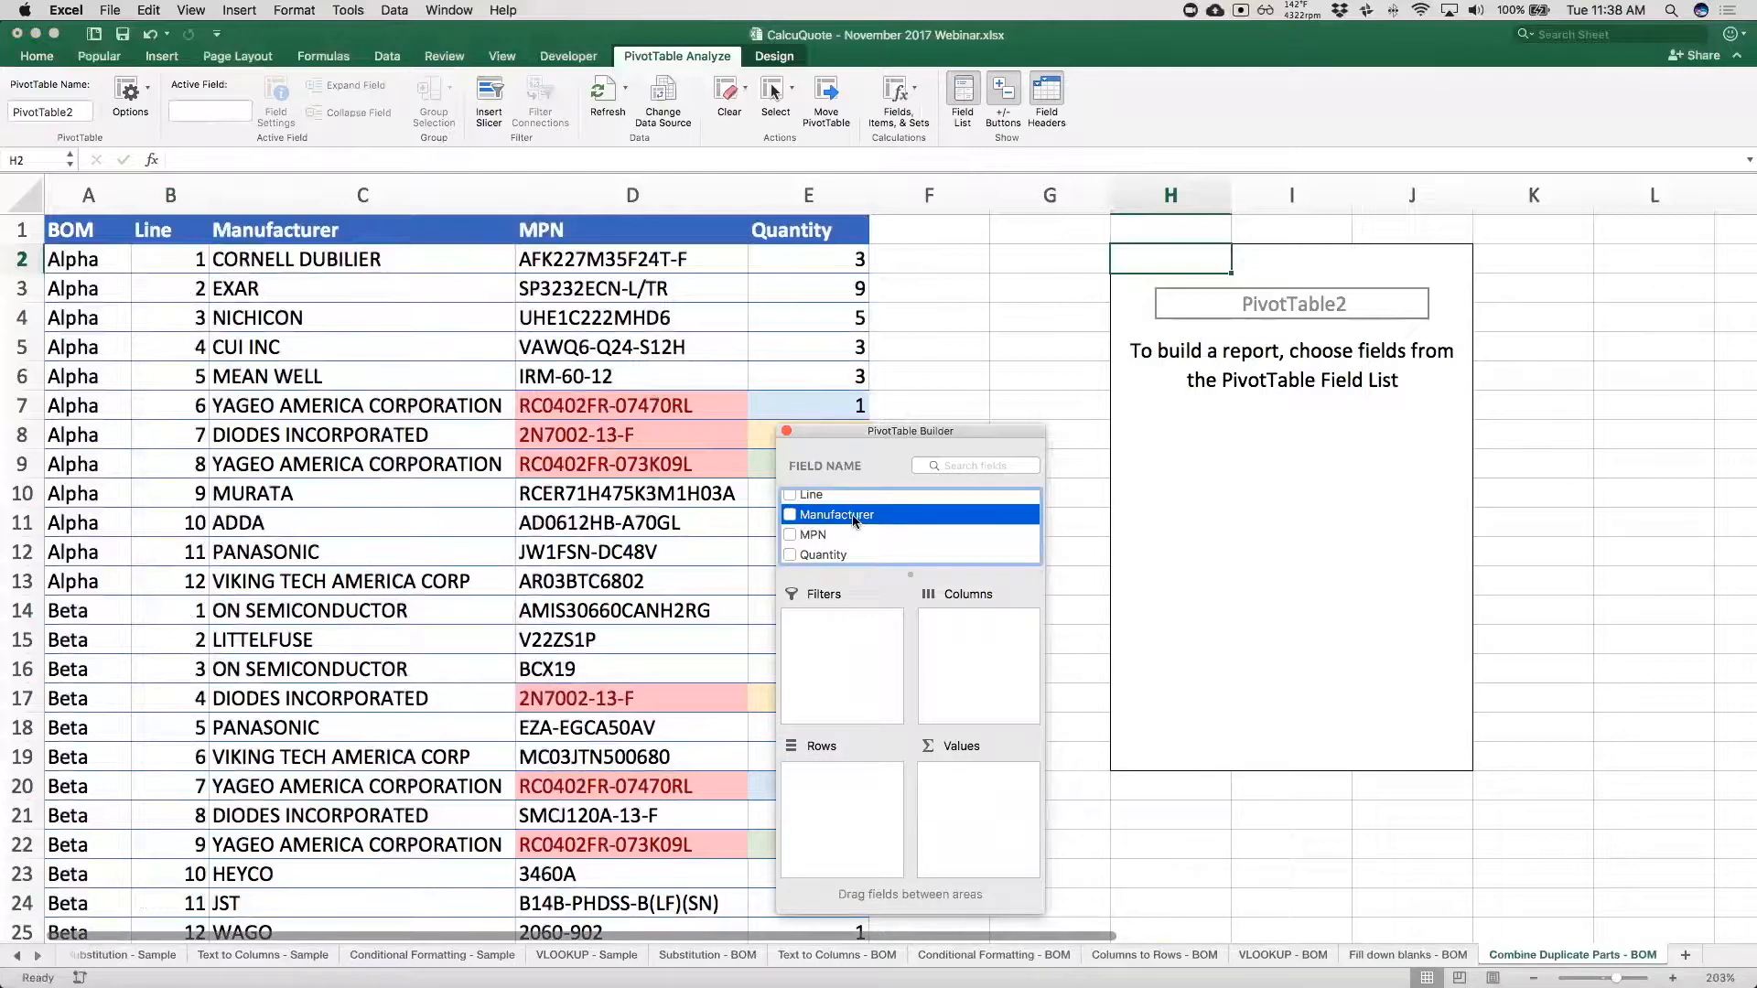
left_click_drag(856, 521, 806, 792)
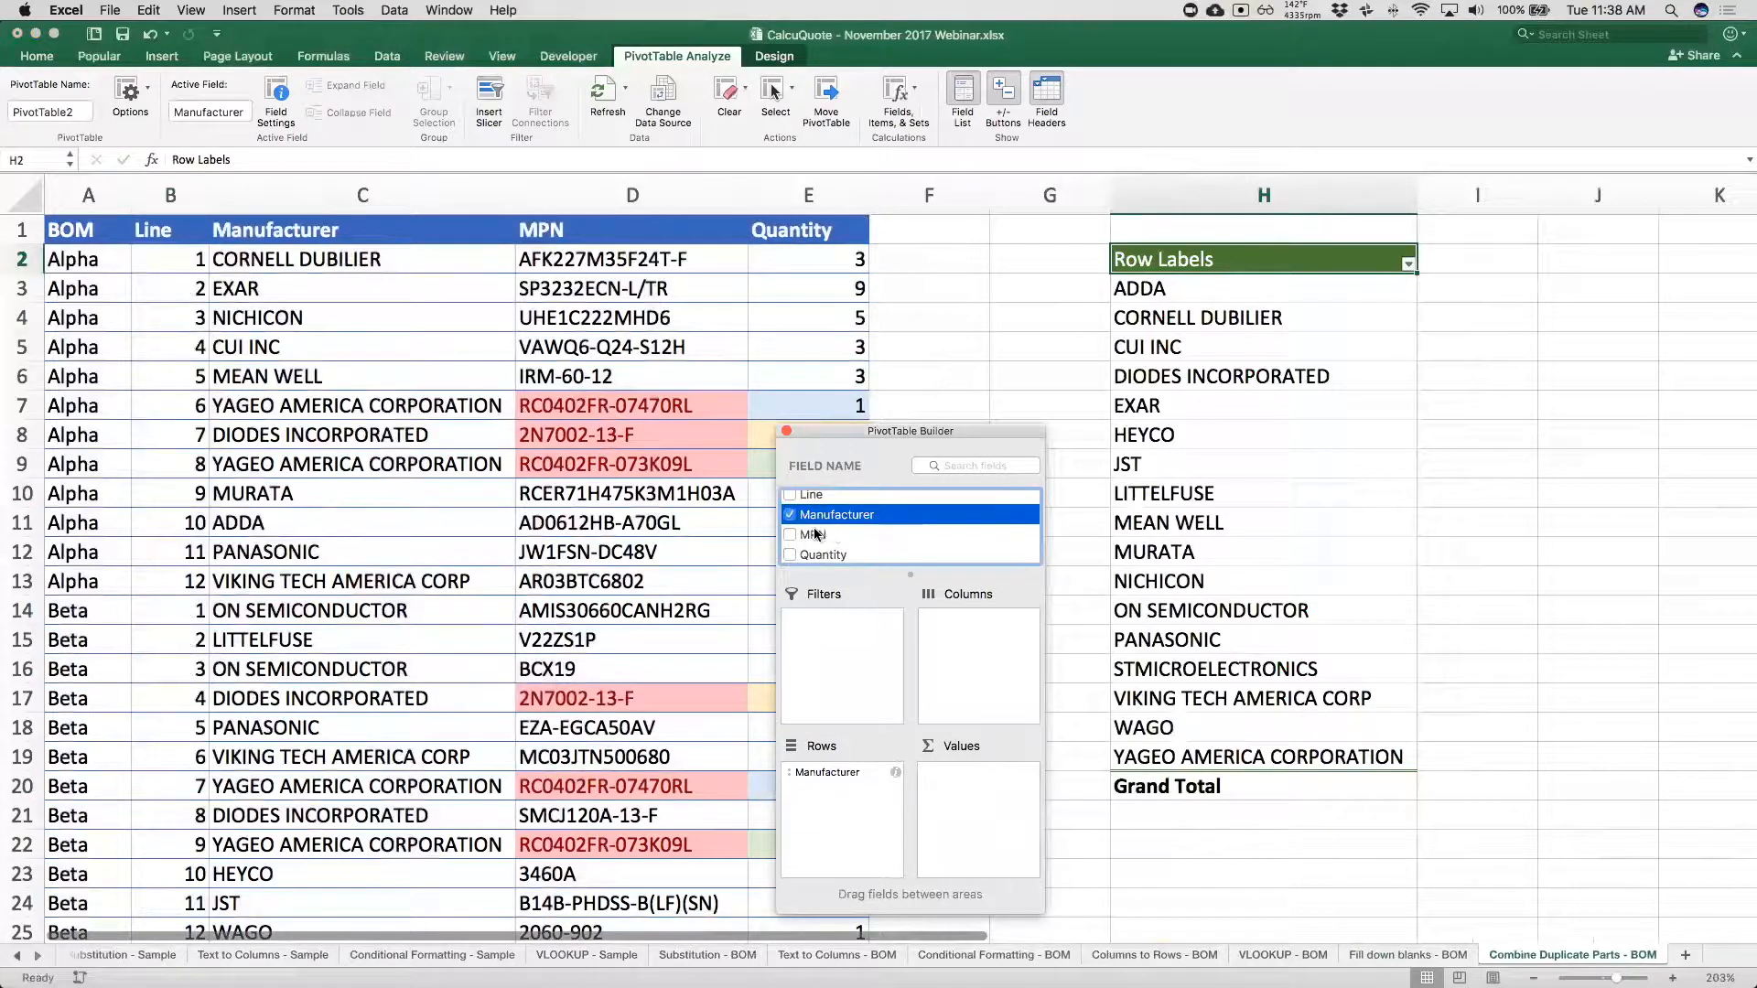
left_click_drag(817, 534, 851, 847)
scroll(1190, 648, "right", 2)
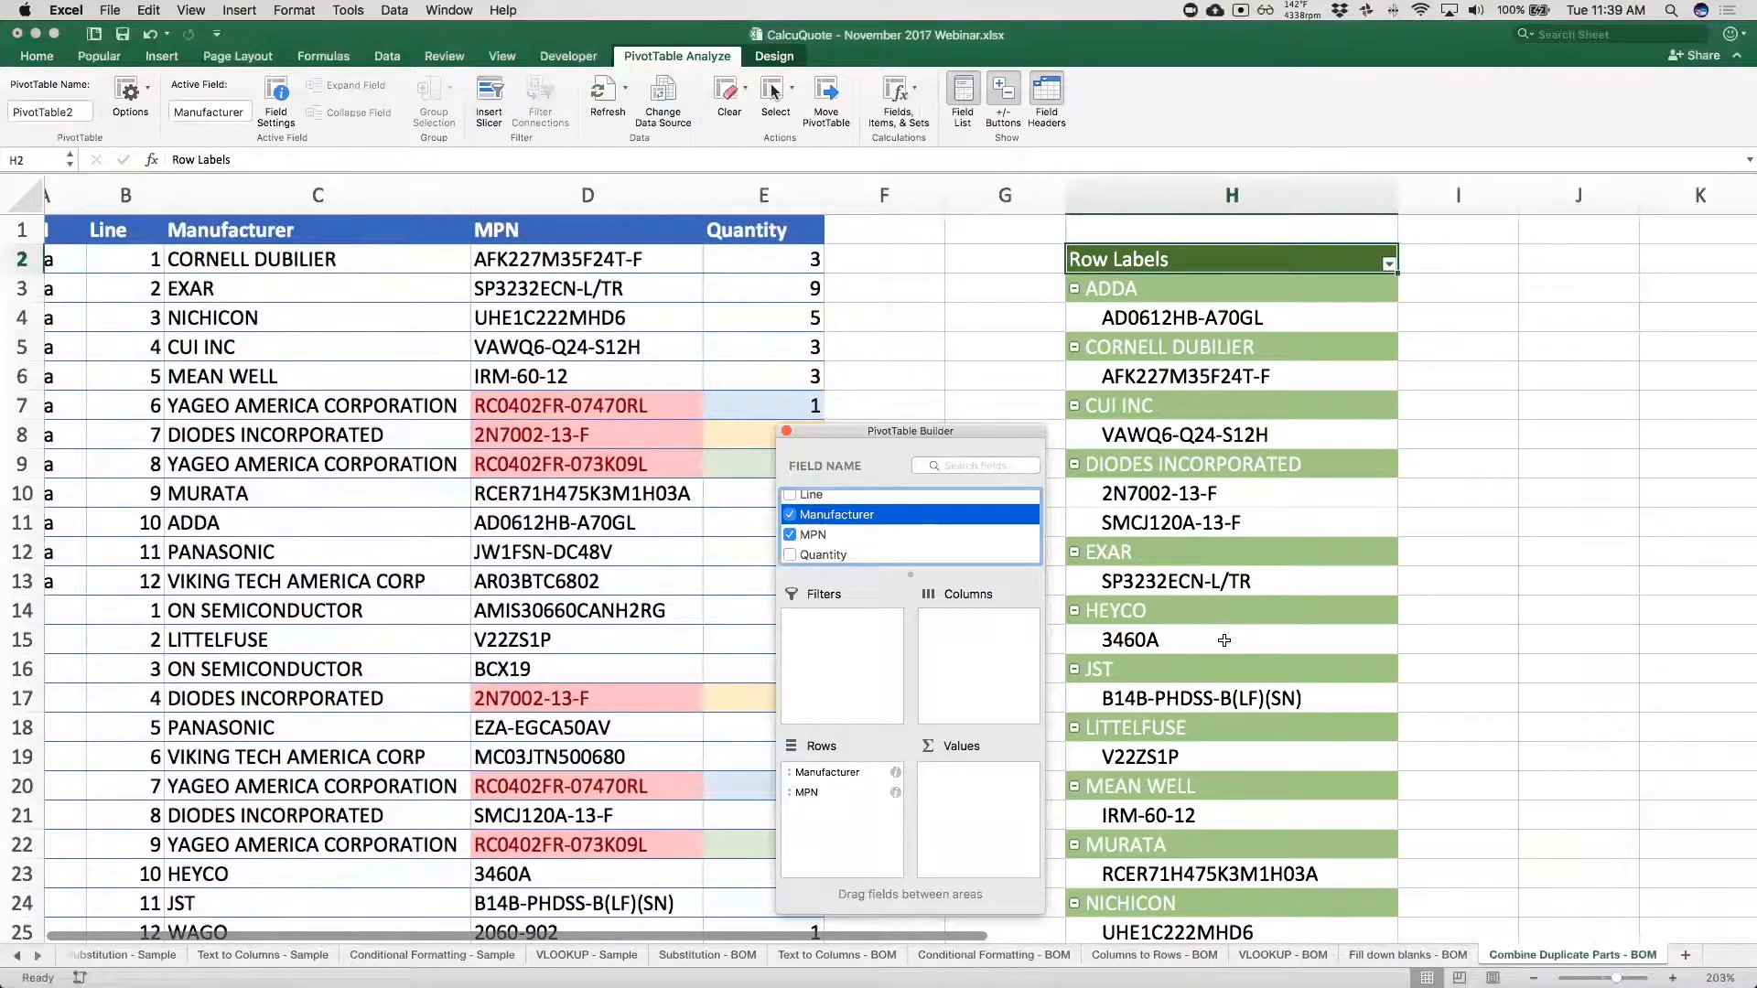
Add the Quantity field to the PivotTable's values and move the PivotTable Builder off the source quantities.
left_click(835, 556)
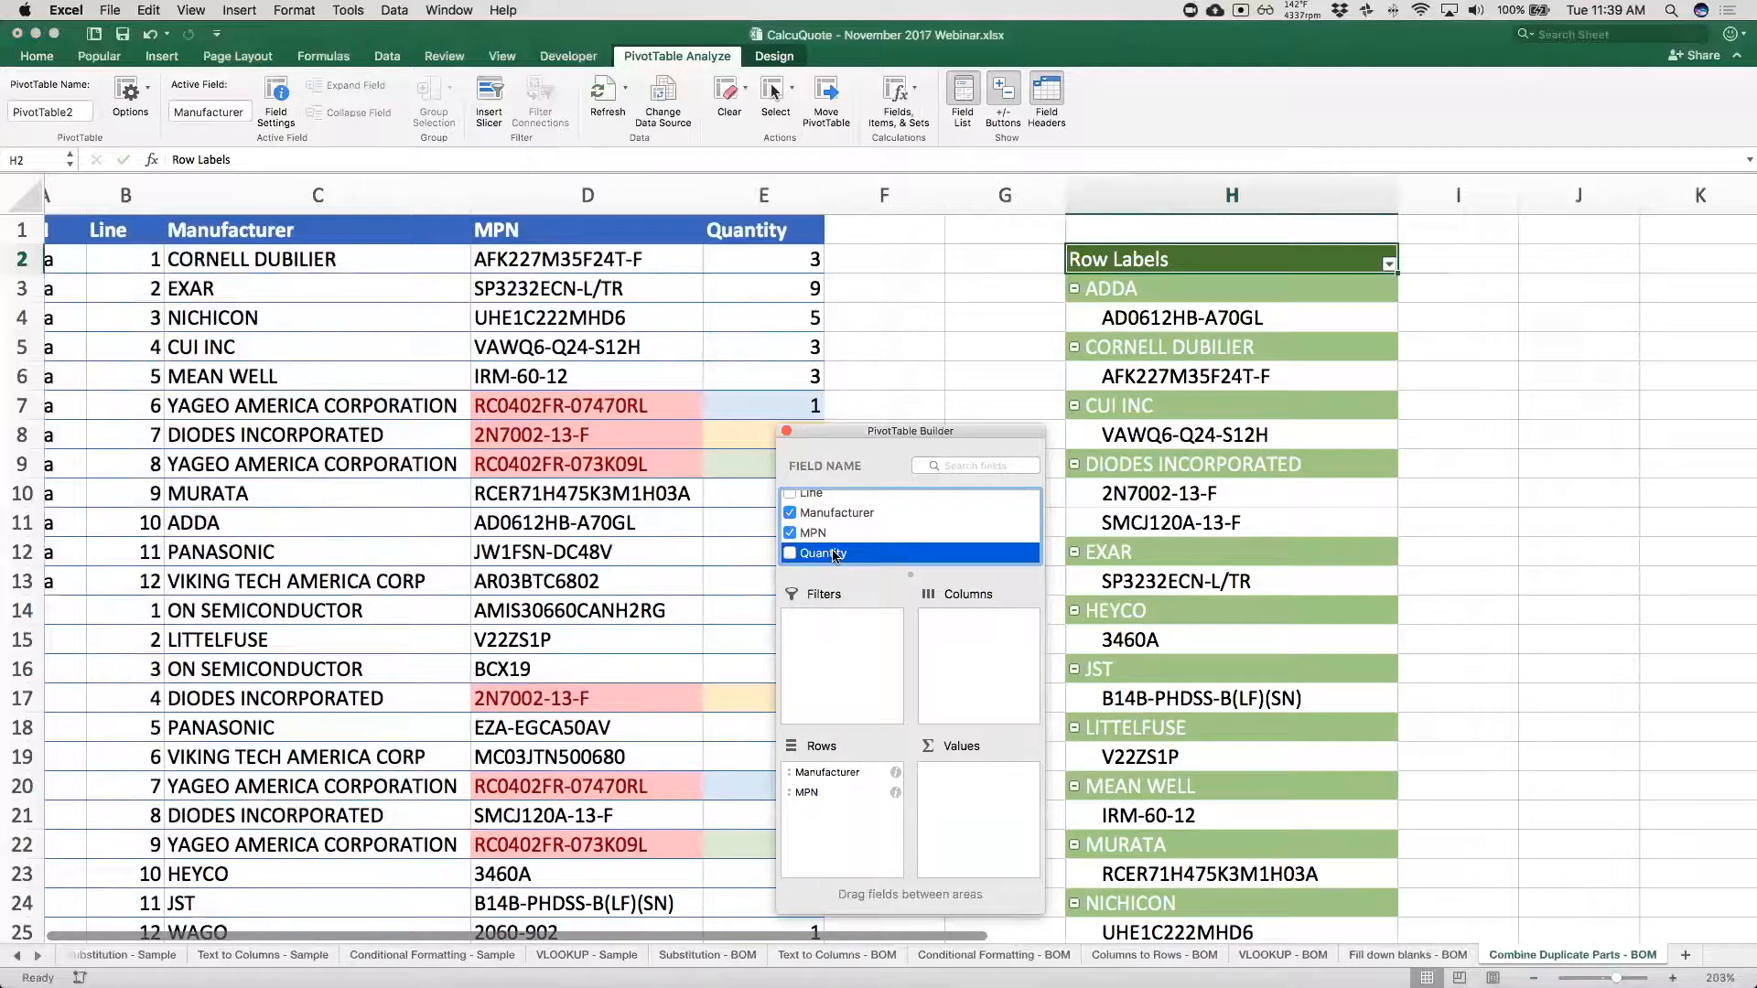
left_click_drag(849, 554, 974, 814)
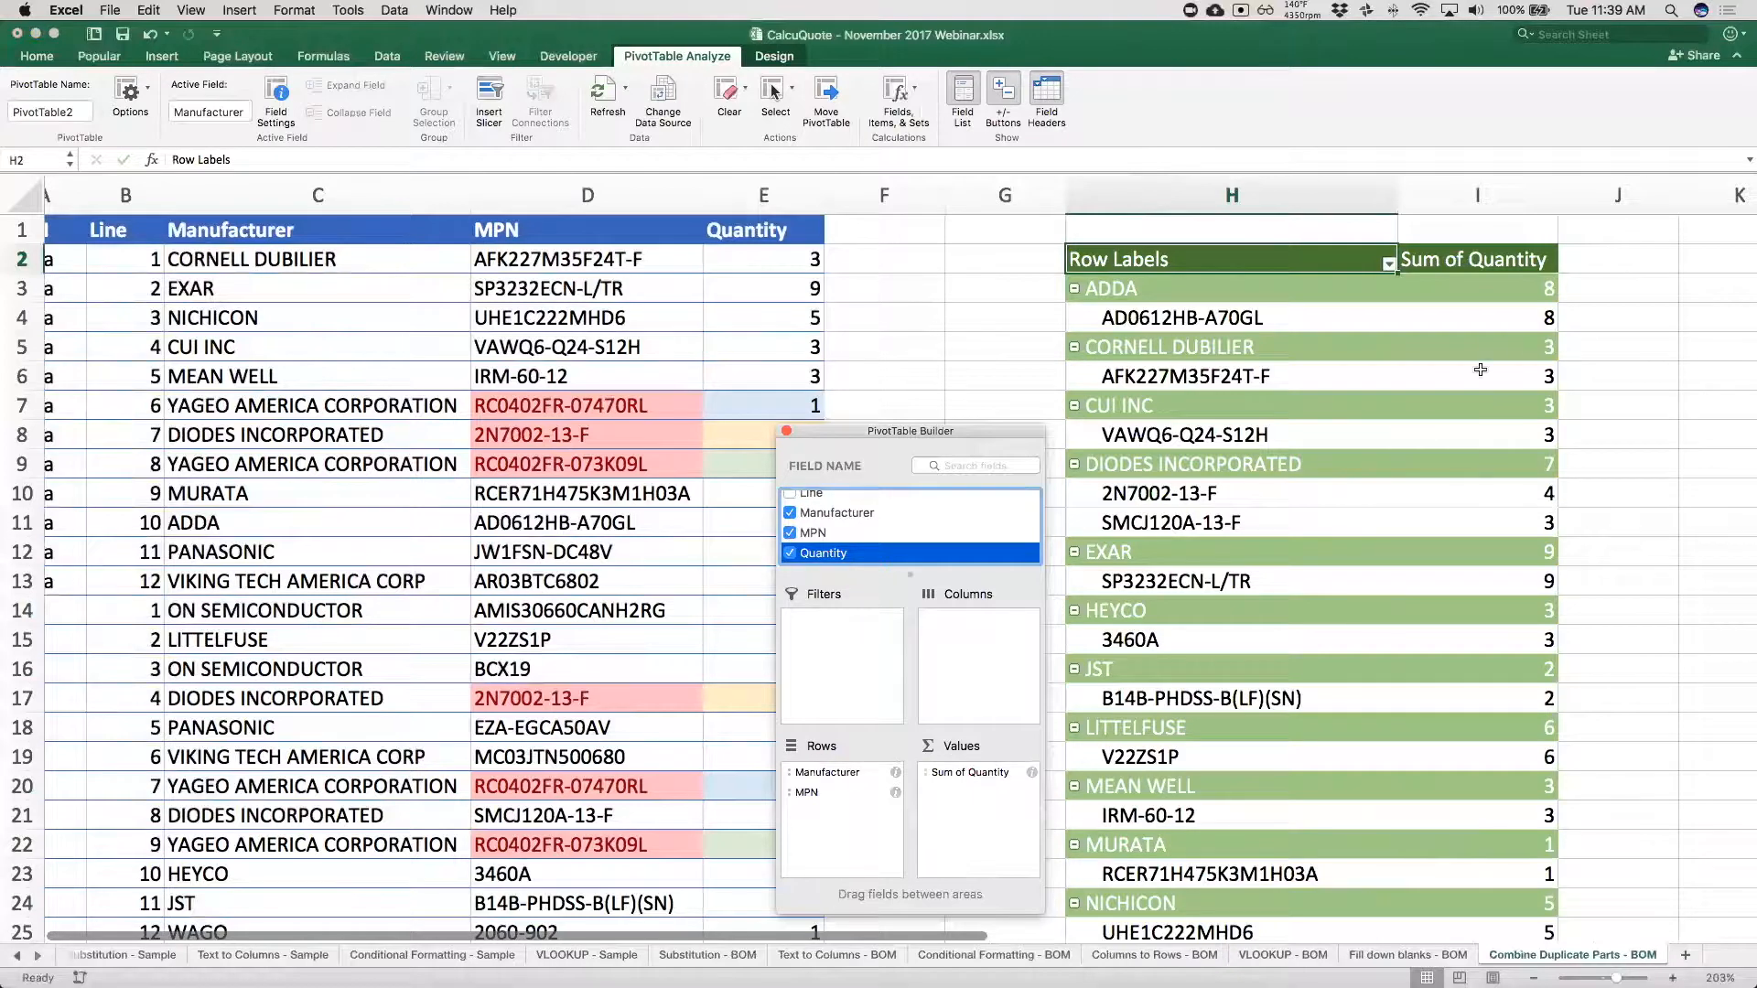
left_click(565, 434)
left_click_drag(847, 424, 113, 478)
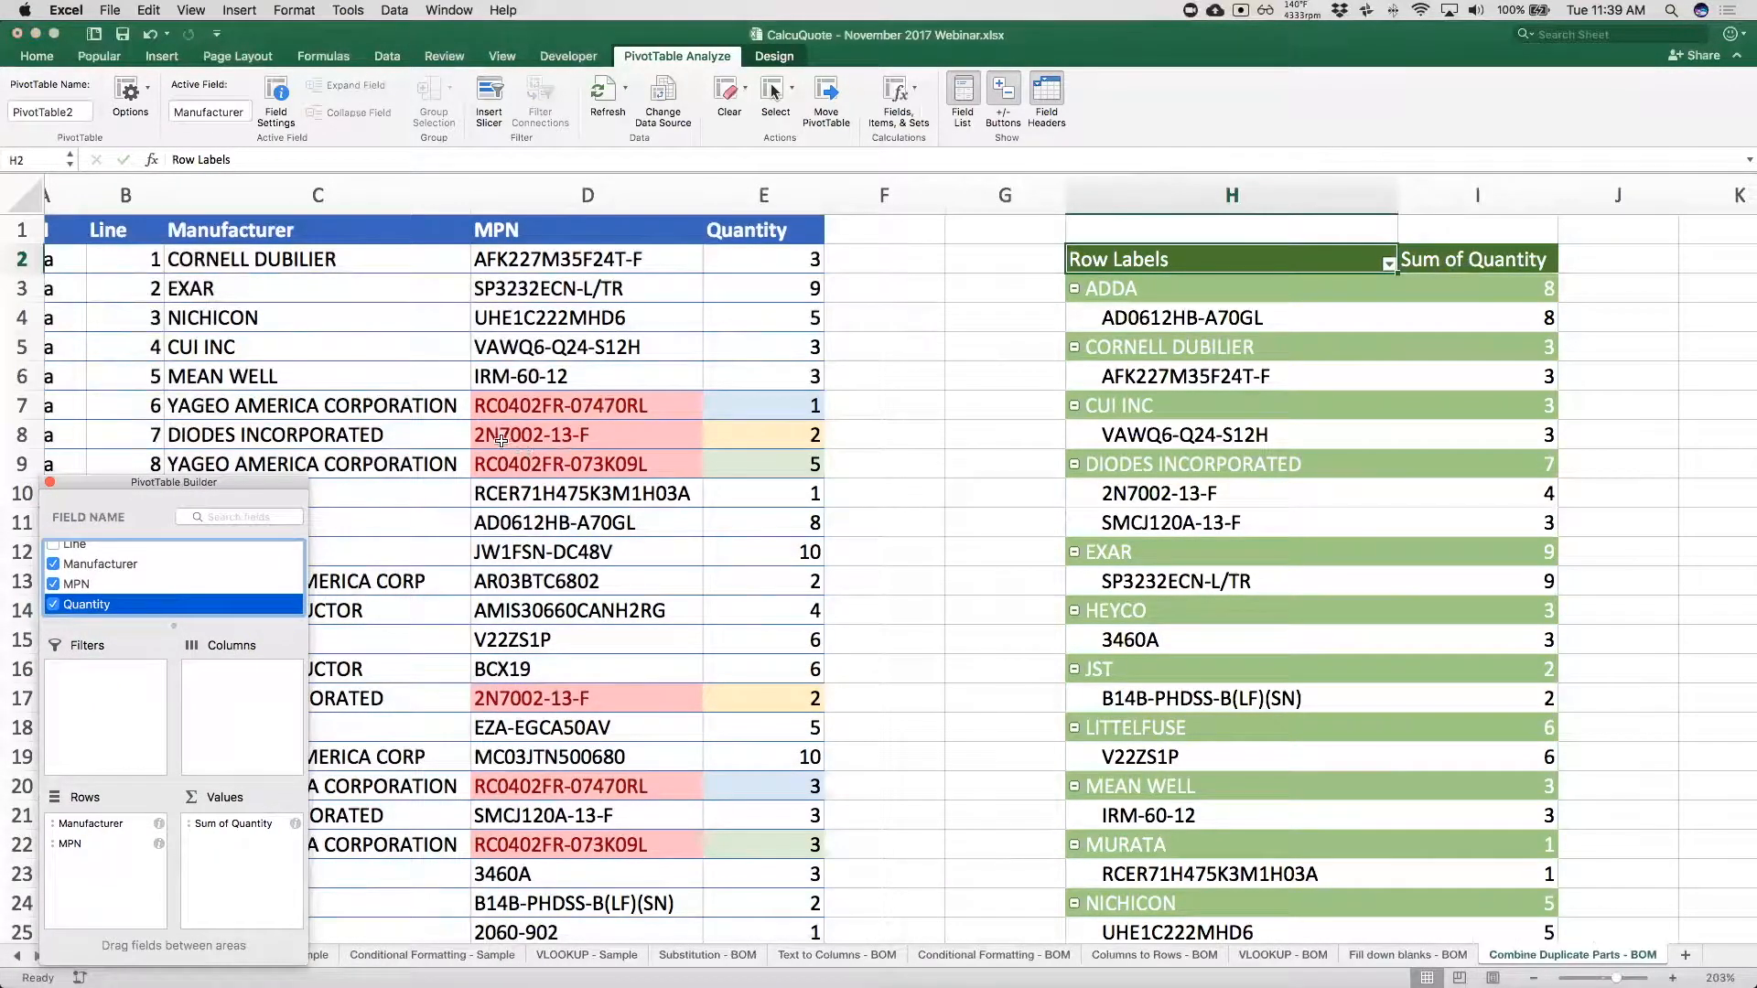
Compare the two source quantities of part 2N7002-13-F with its combined quantity in the PivotTable.
left_click(538, 438)
left_click(538, 437)
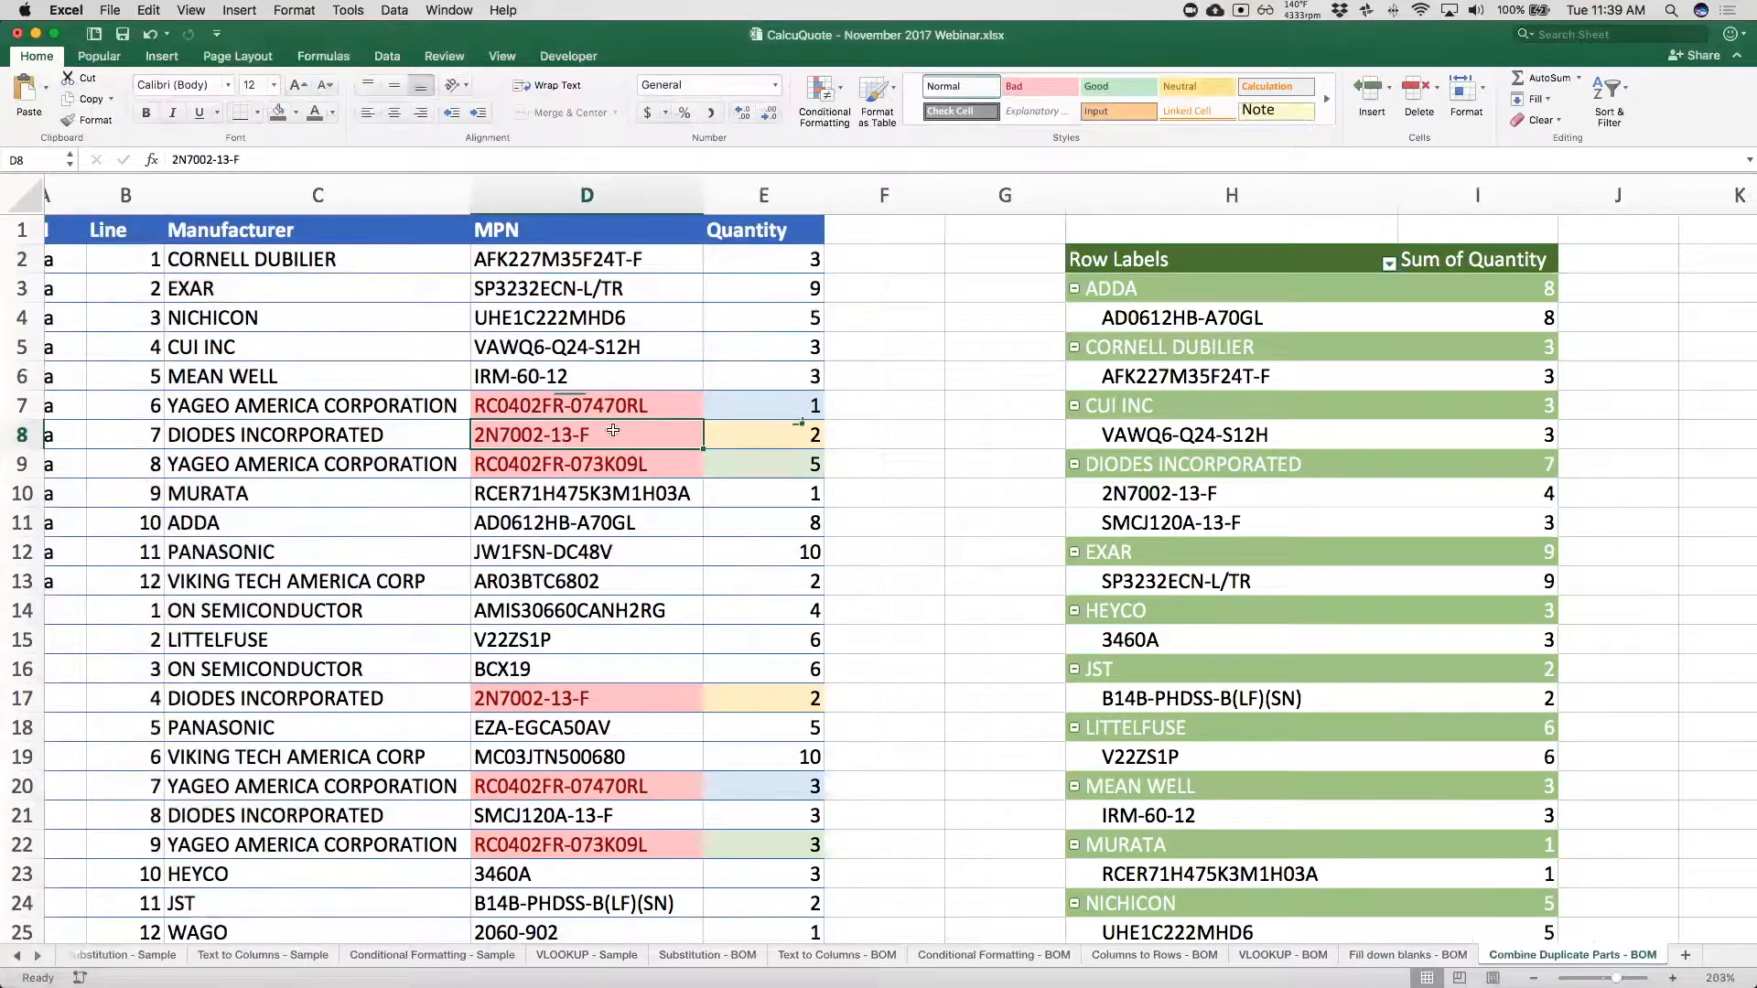
left_click(786, 437)
left_click(783, 697)
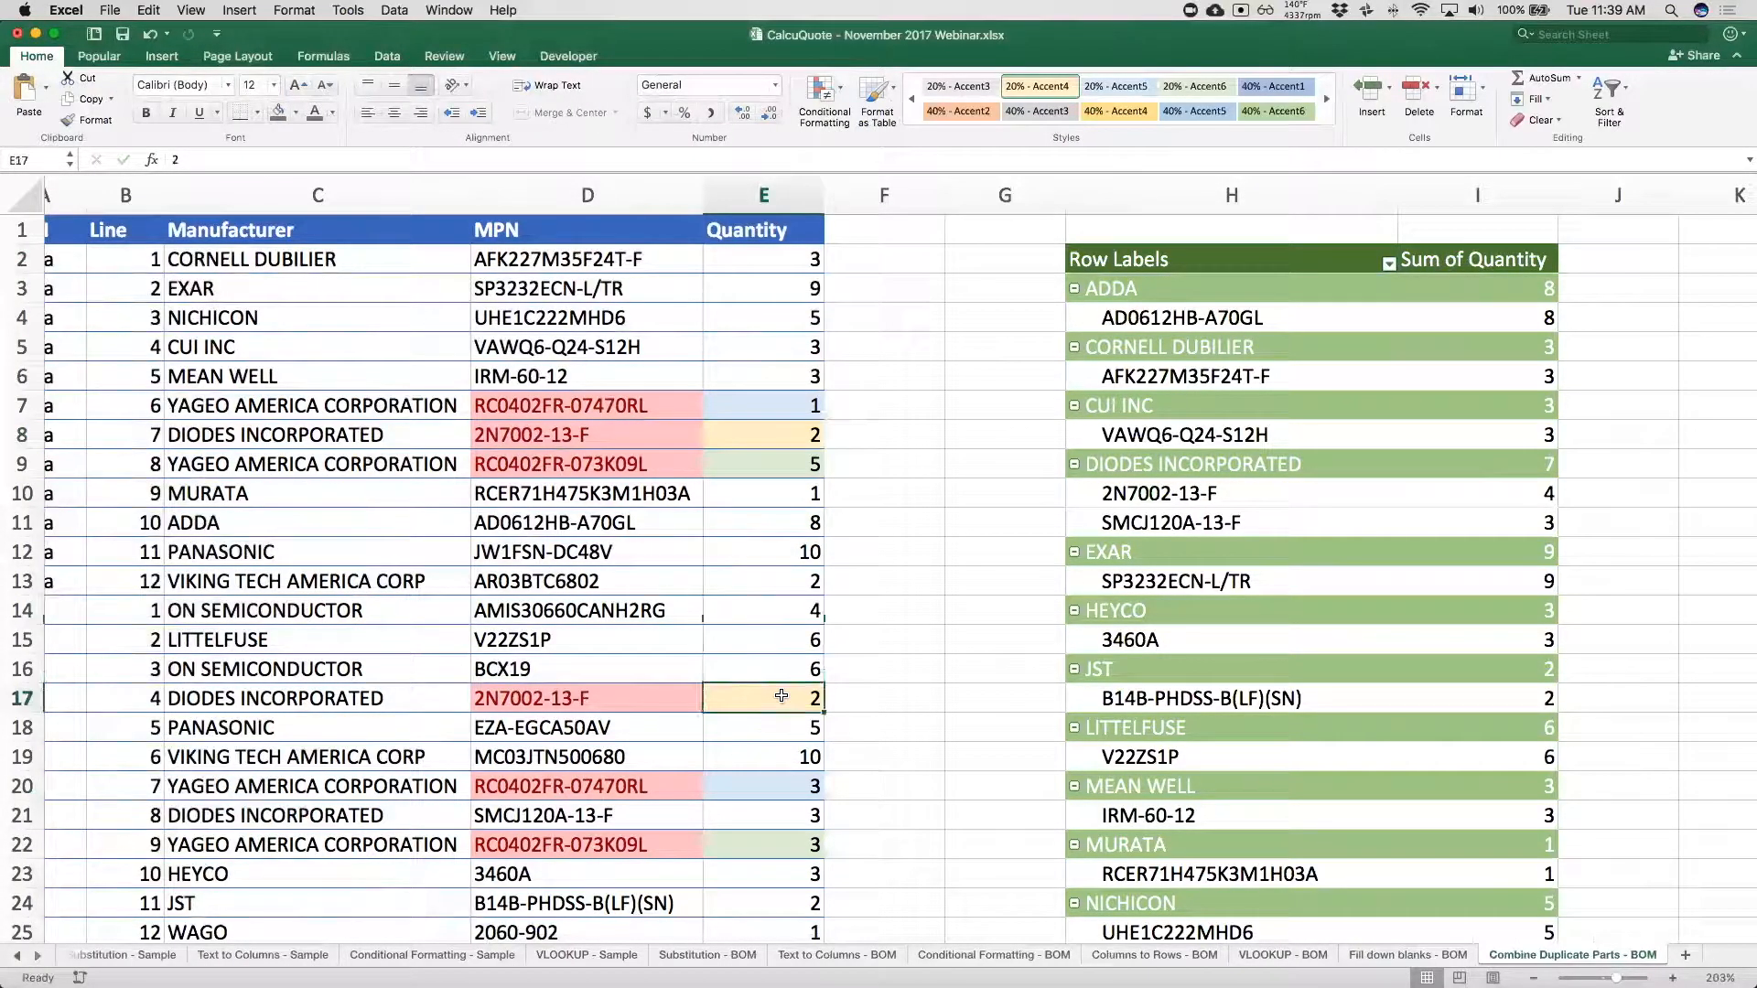
left_click(1236, 499)
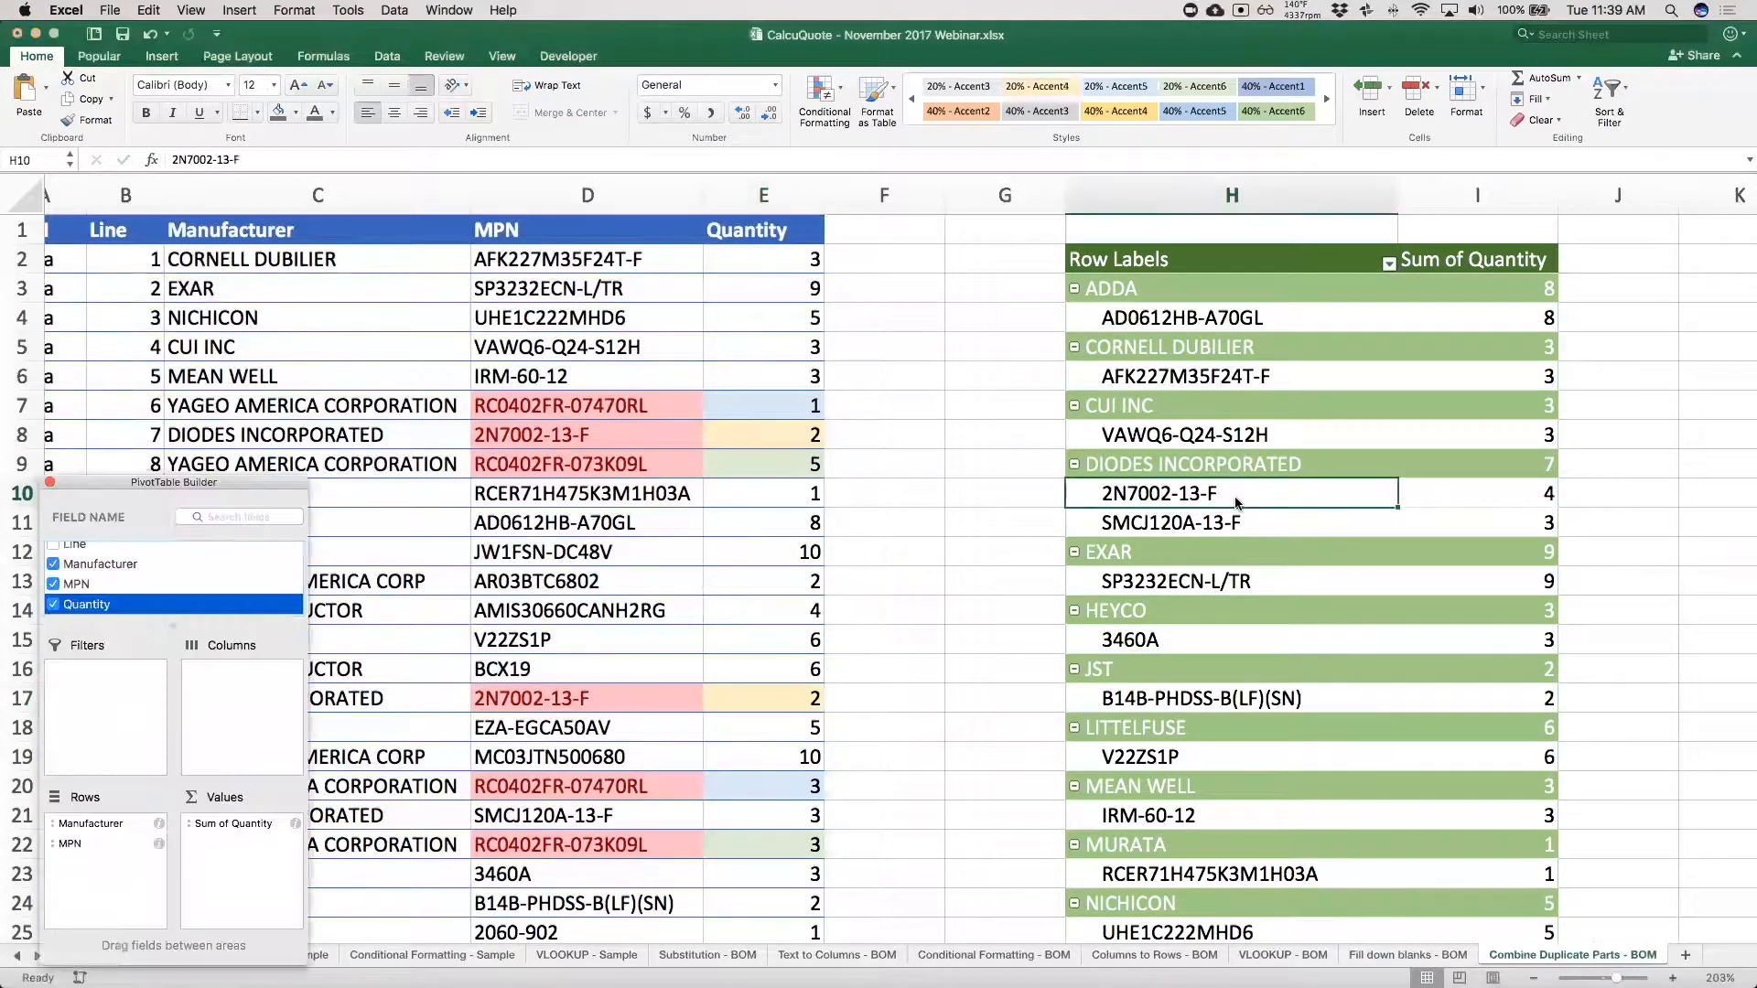
left_click(1538, 501)
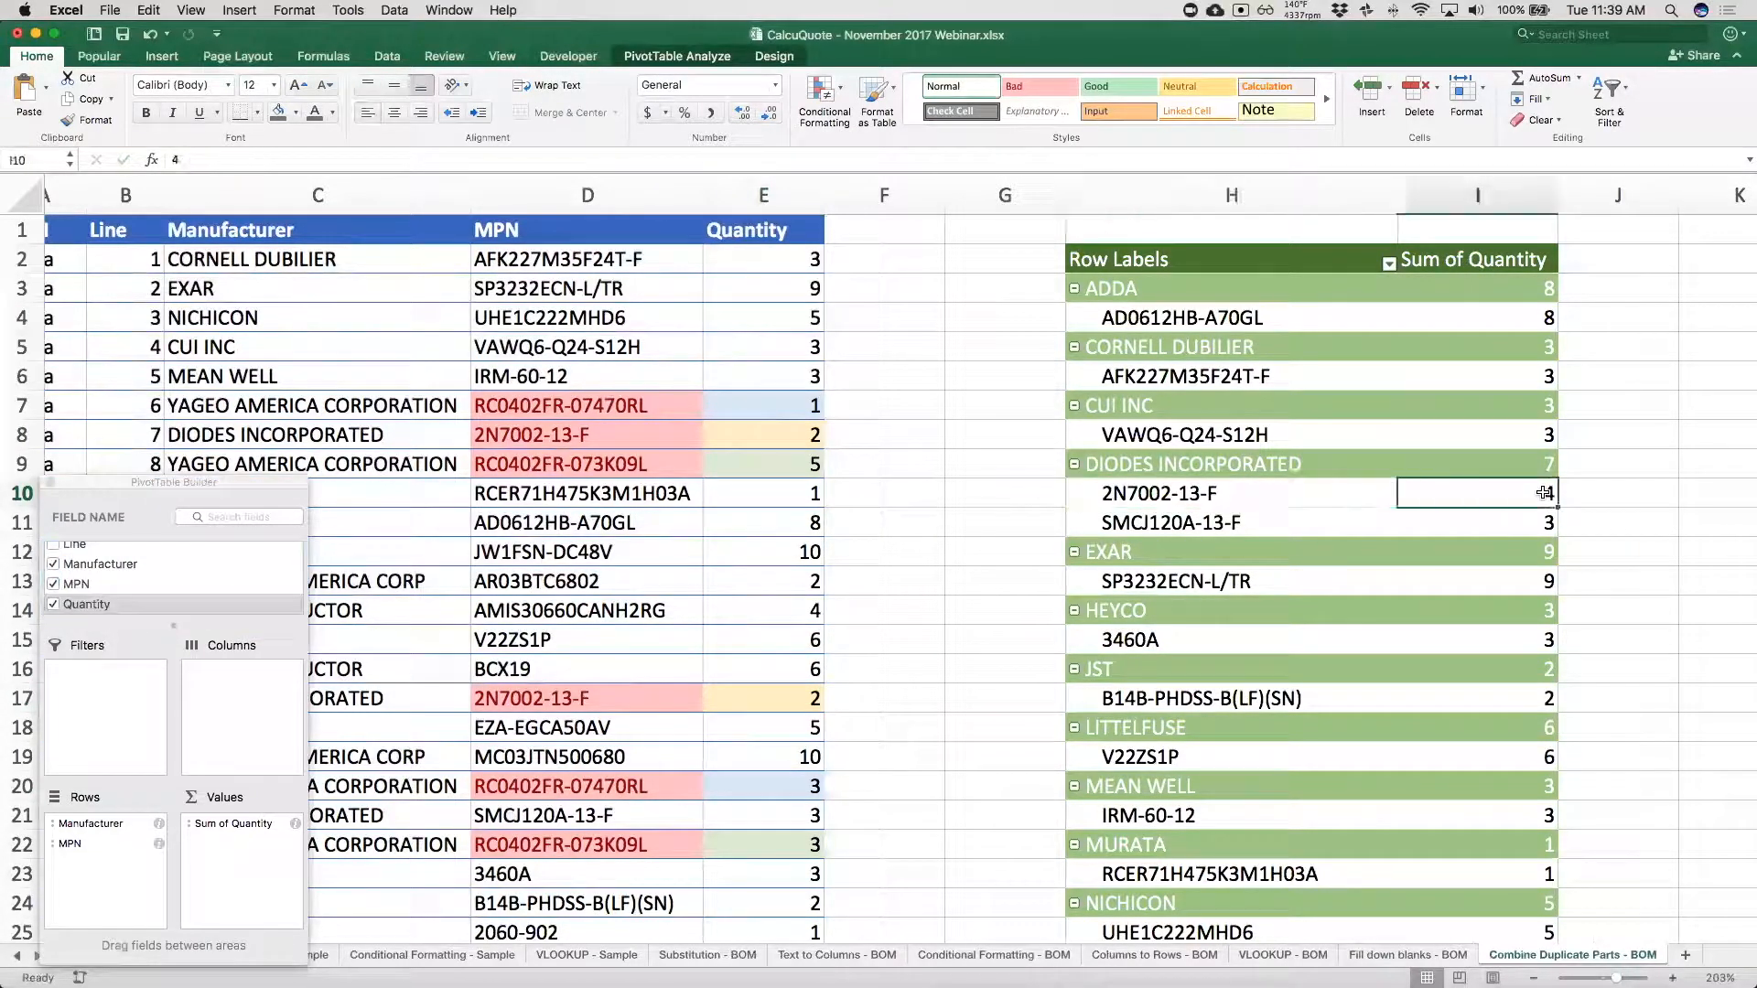
Compare the source quantities of part RC0402FR-073K09L with its combined quantity under YAGEO AMERICA CORPORATION in the PivotTable.
left_click(625, 458)
left_click(789, 462)
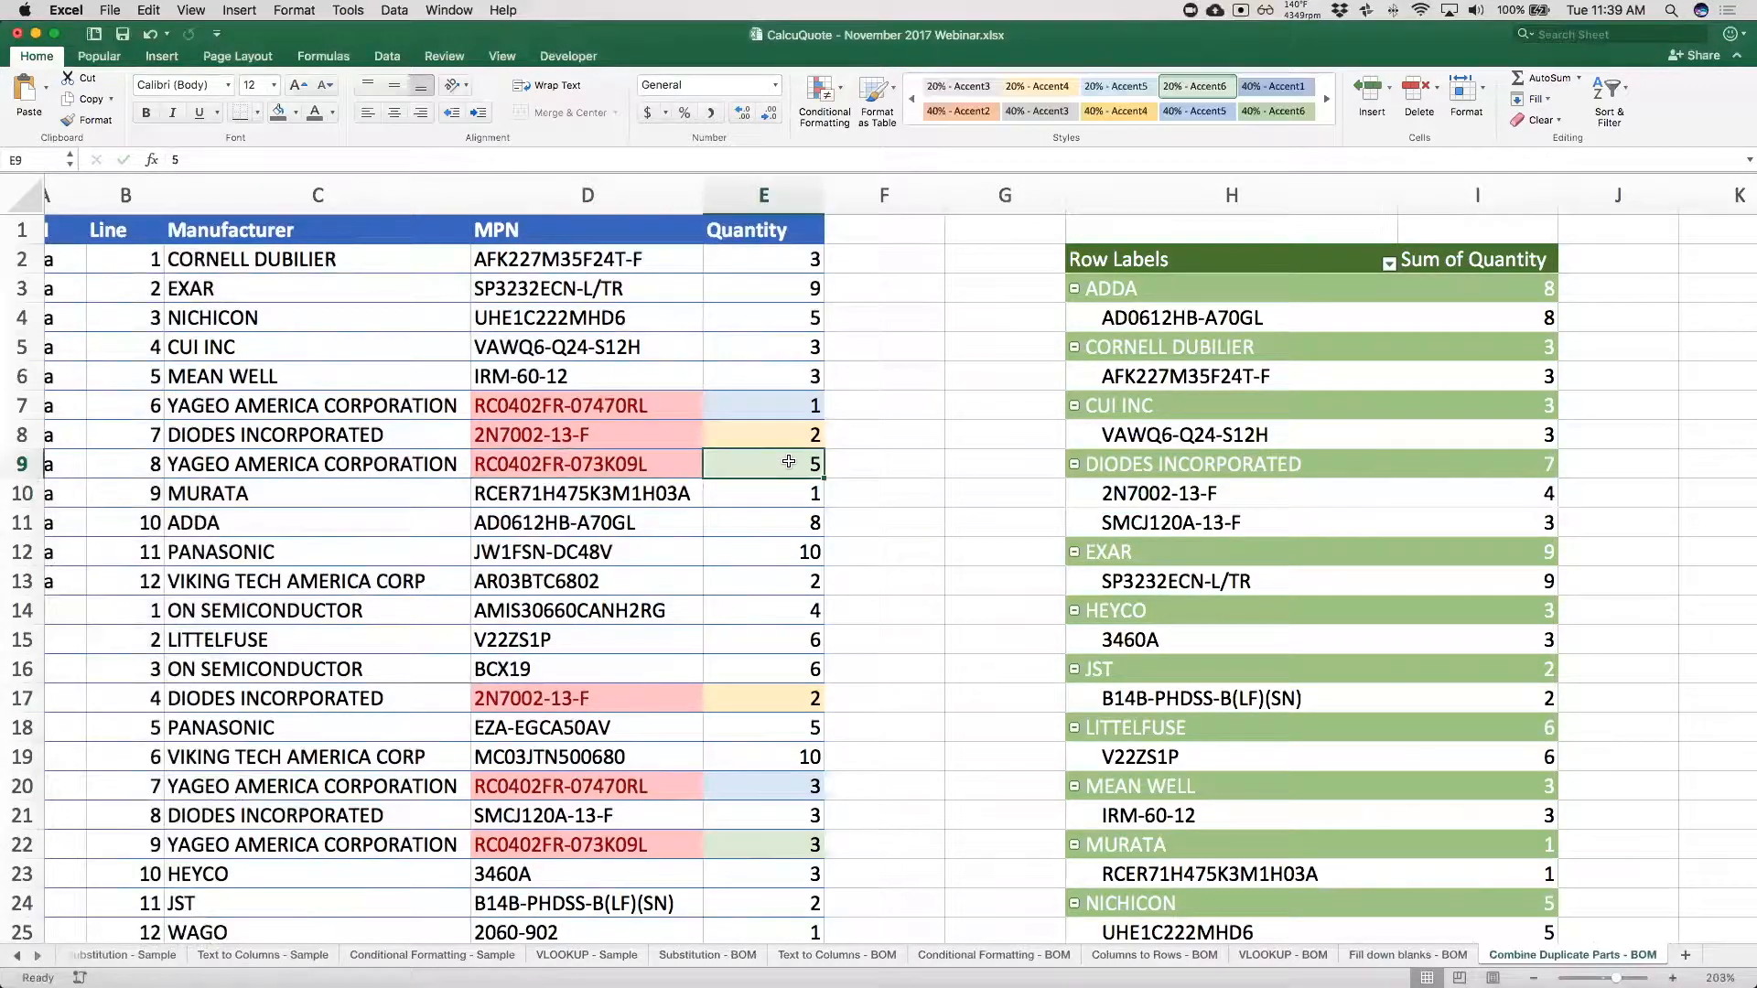
left_click(764, 730)
left_click(764, 844)
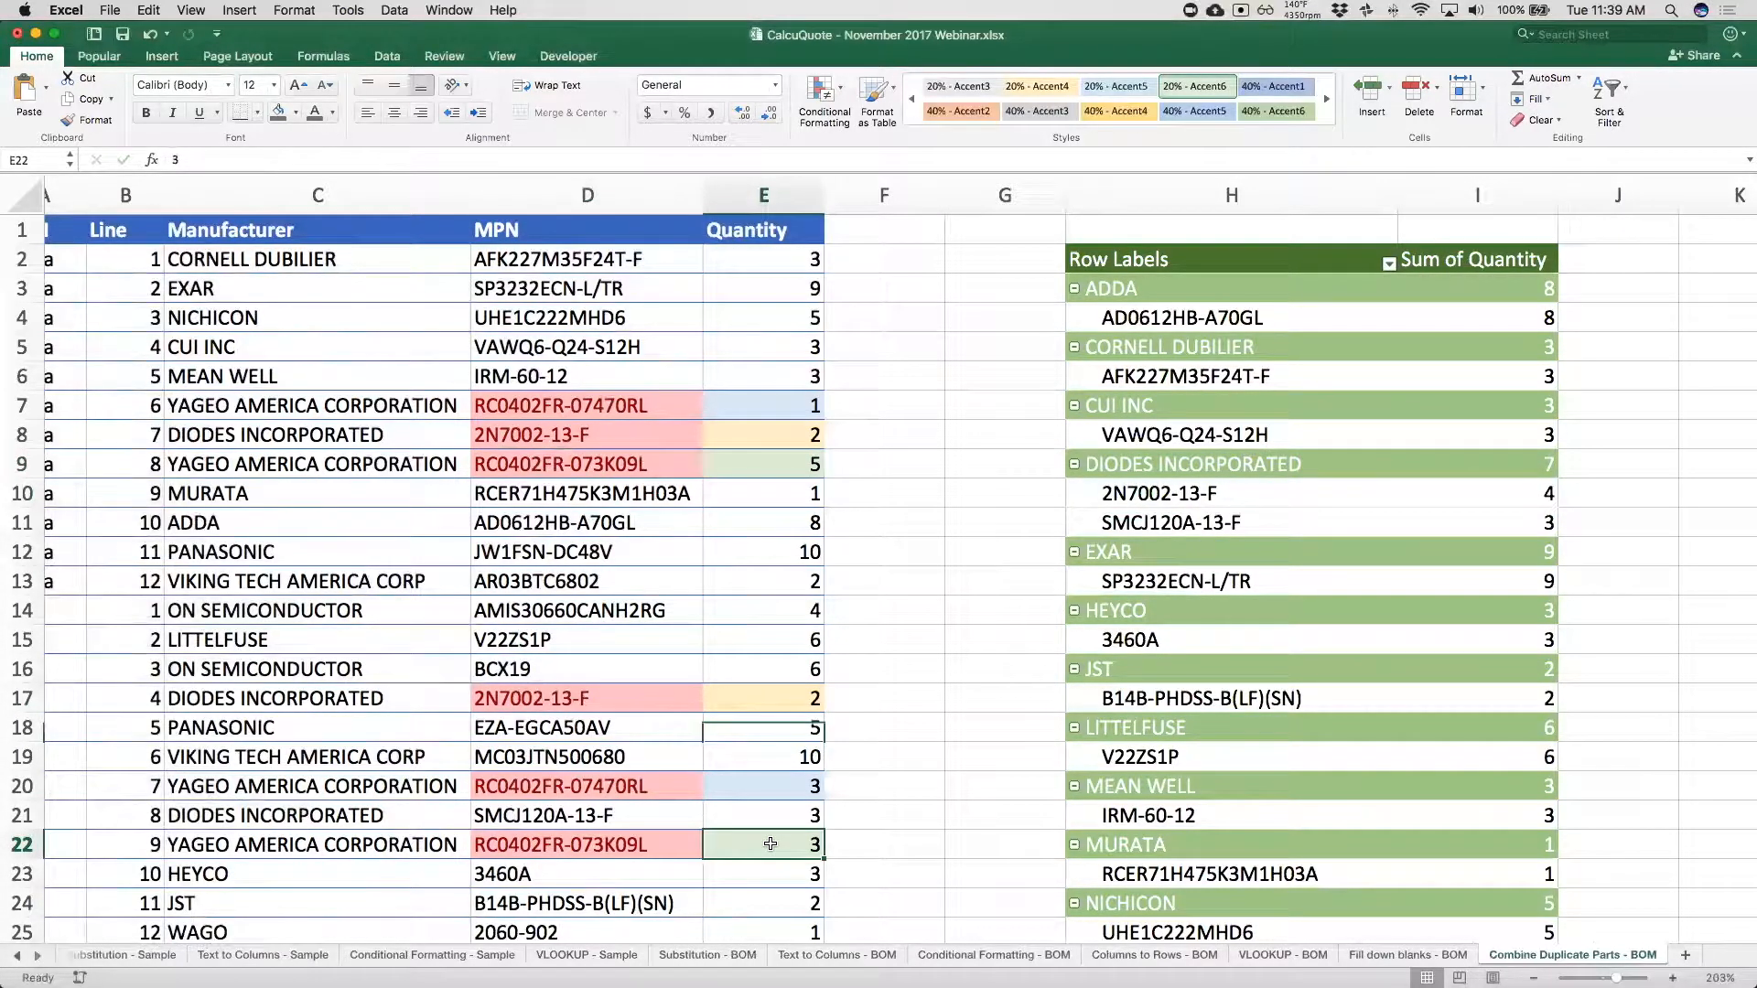
scroll(945, 789, "down", 4)
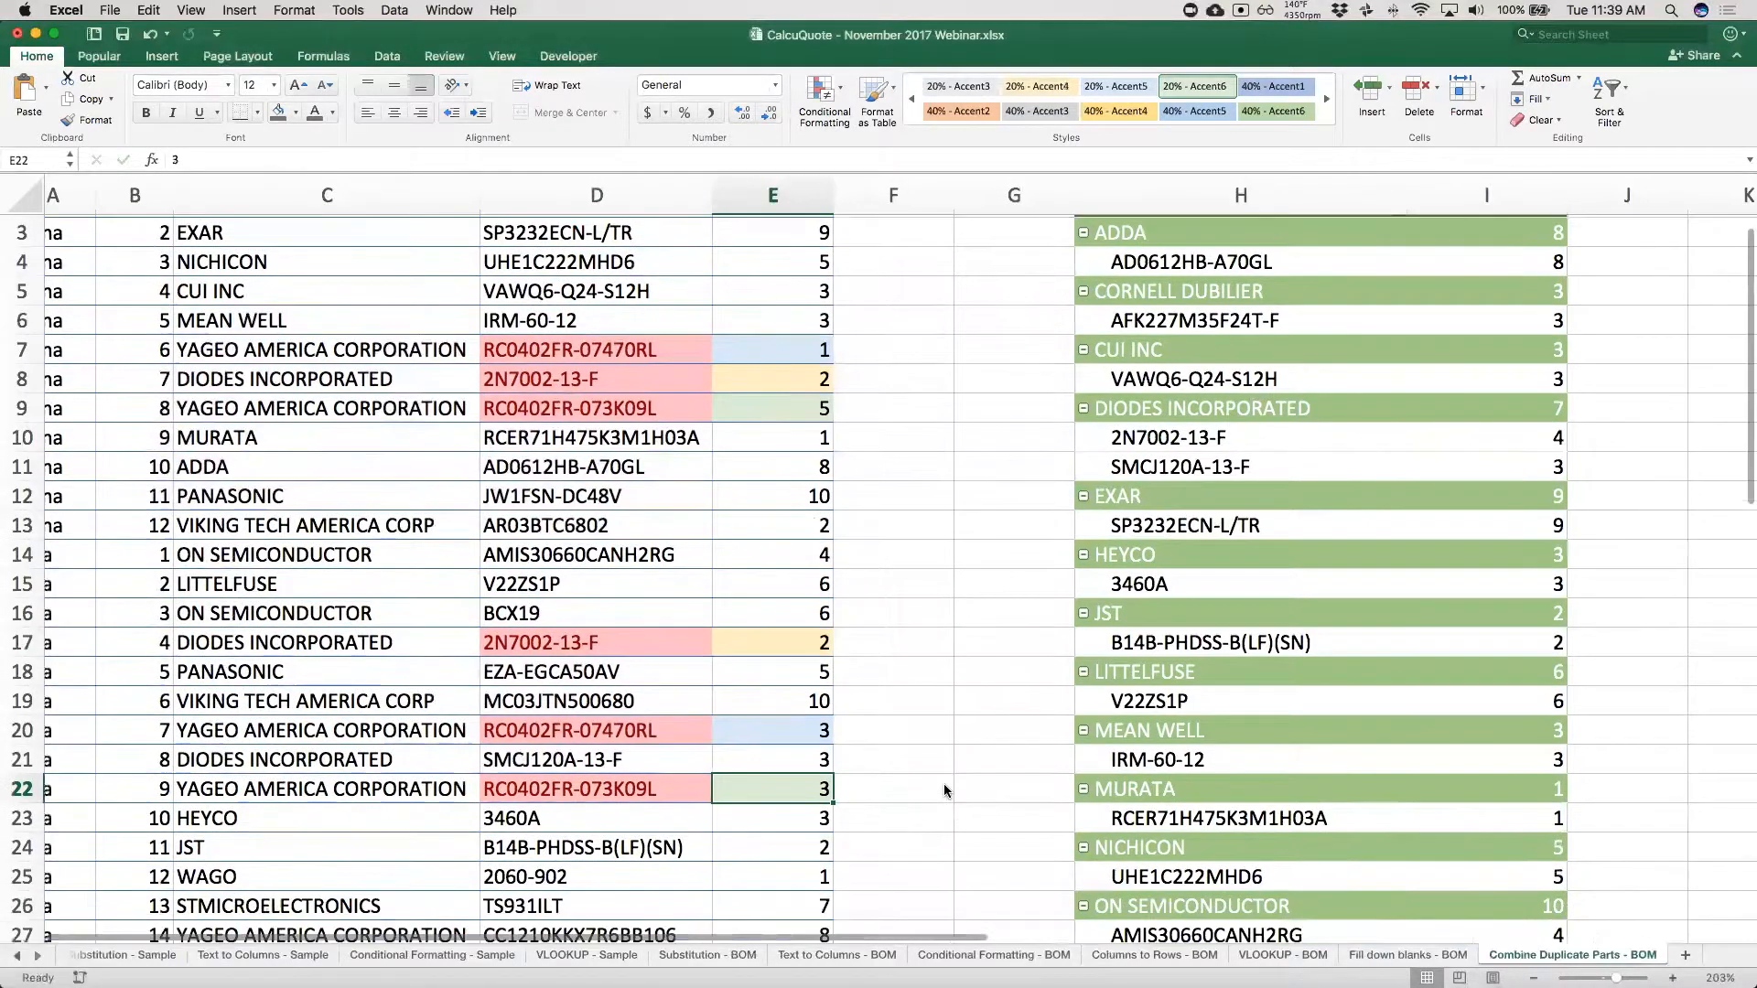
scroll(946, 788, "down", 10)
scroll(945, 789, "right", 1)
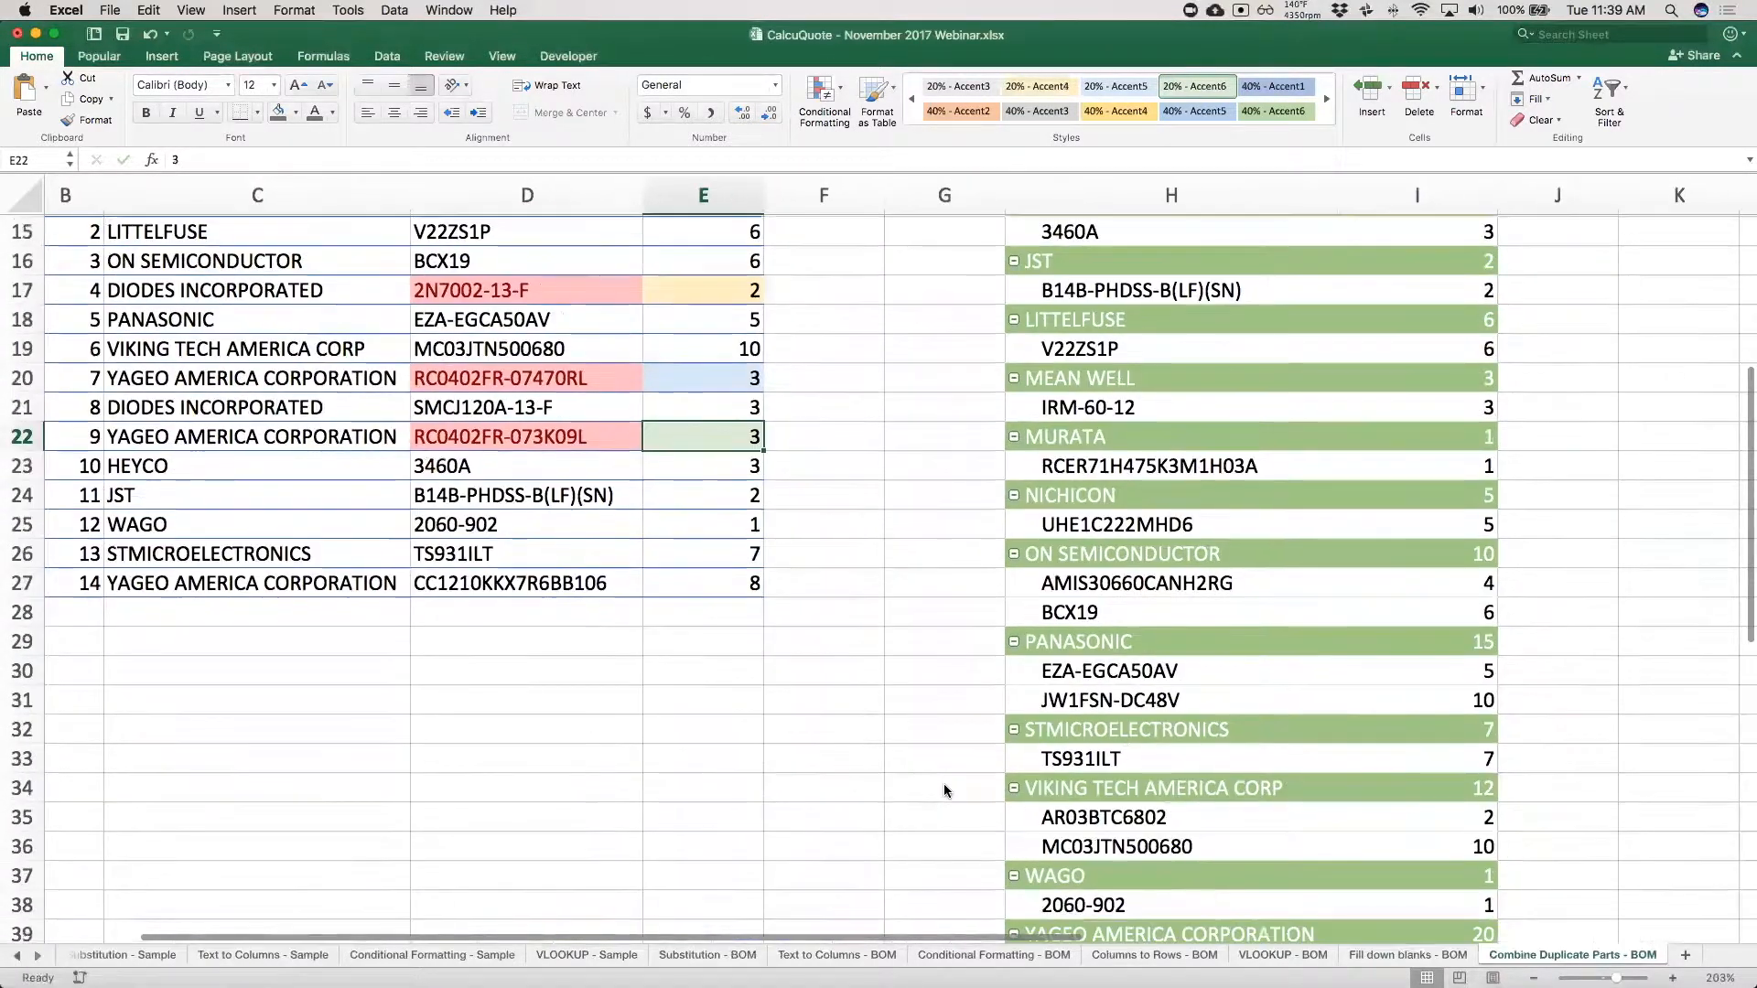
scroll(1394, 776, "down", 4)
scroll(1394, 776, "right", 1)
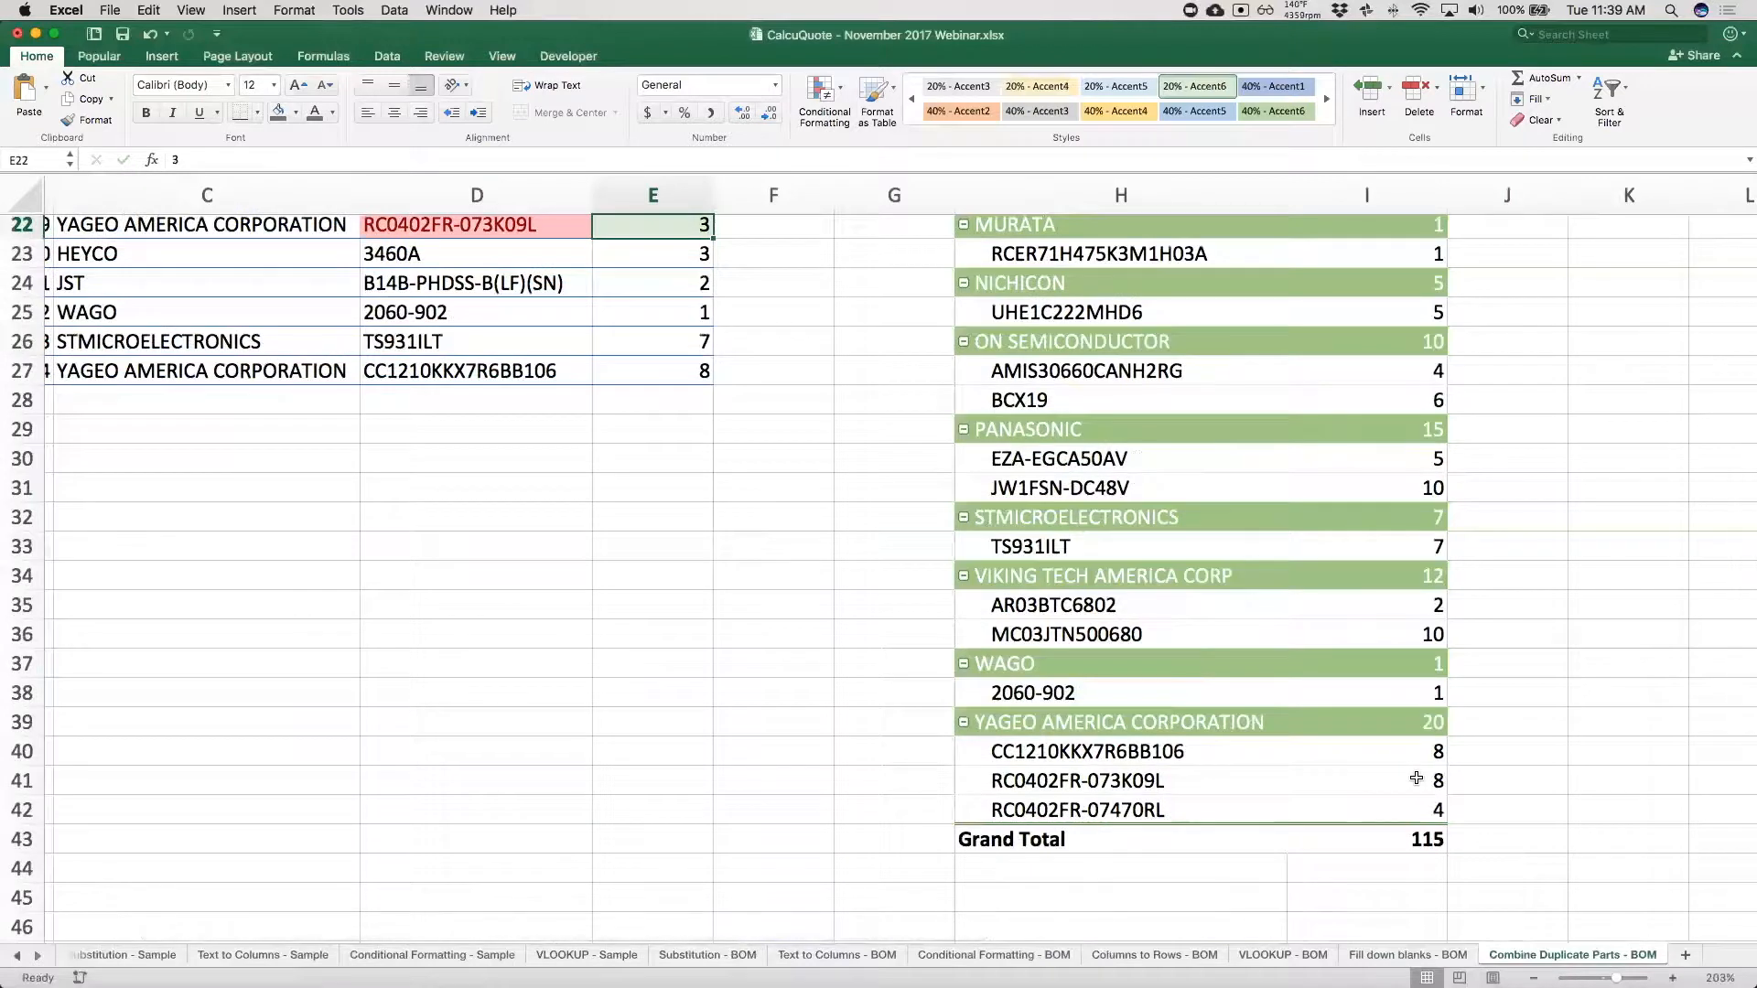
left_click(1391, 778)
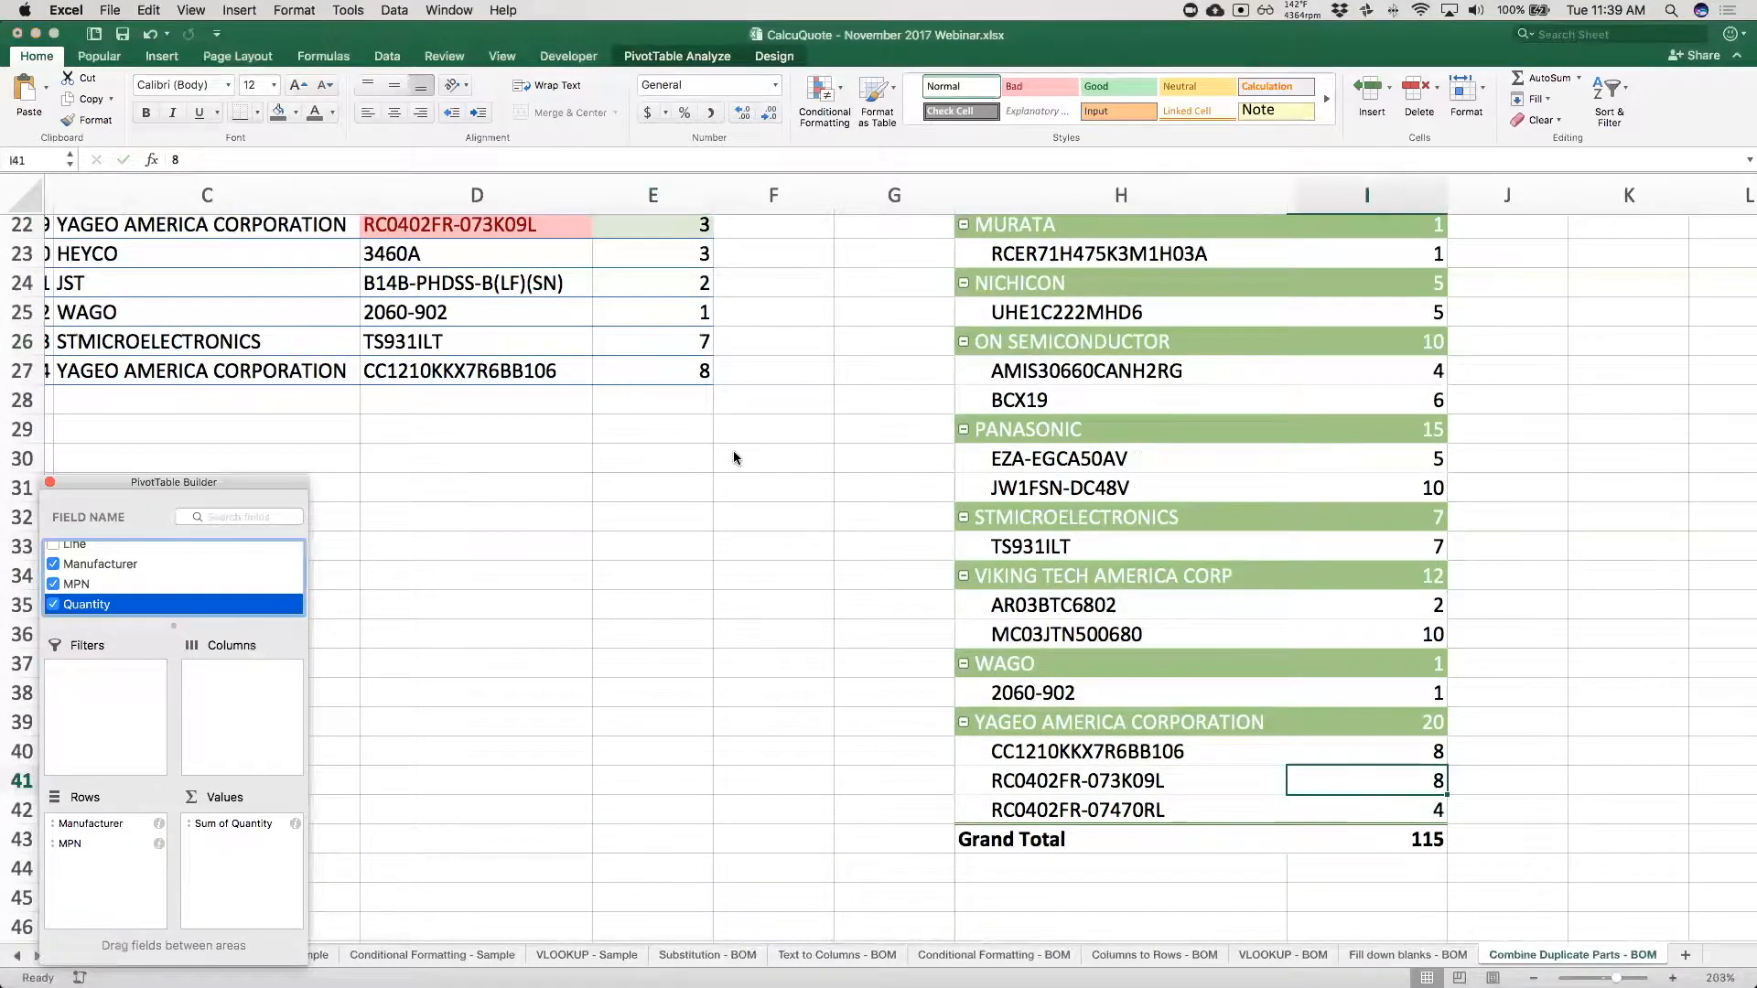
Change the PivotTable's report layout to tabular form so Manufacturer and MPN occupy separate columns.
scroll(734, 454, "up", 4)
scroll(734, 454, "left", 1)
scroll(734, 450, "up", 15)
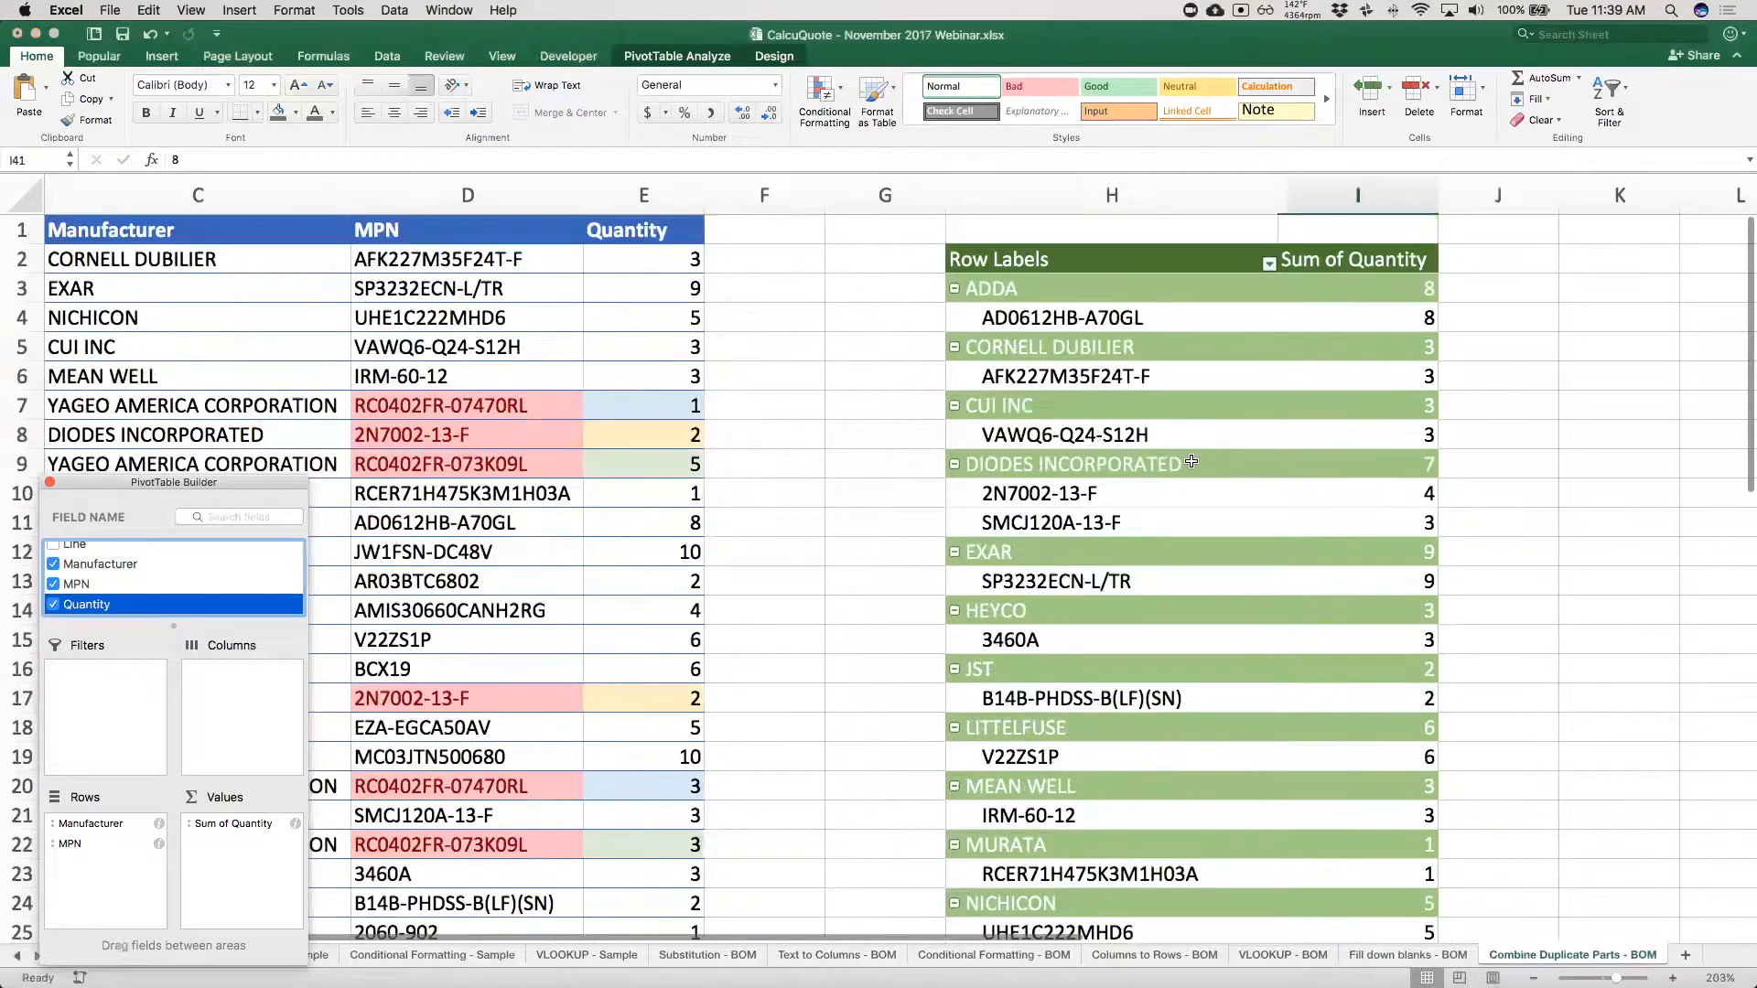
left_click(1094, 323)
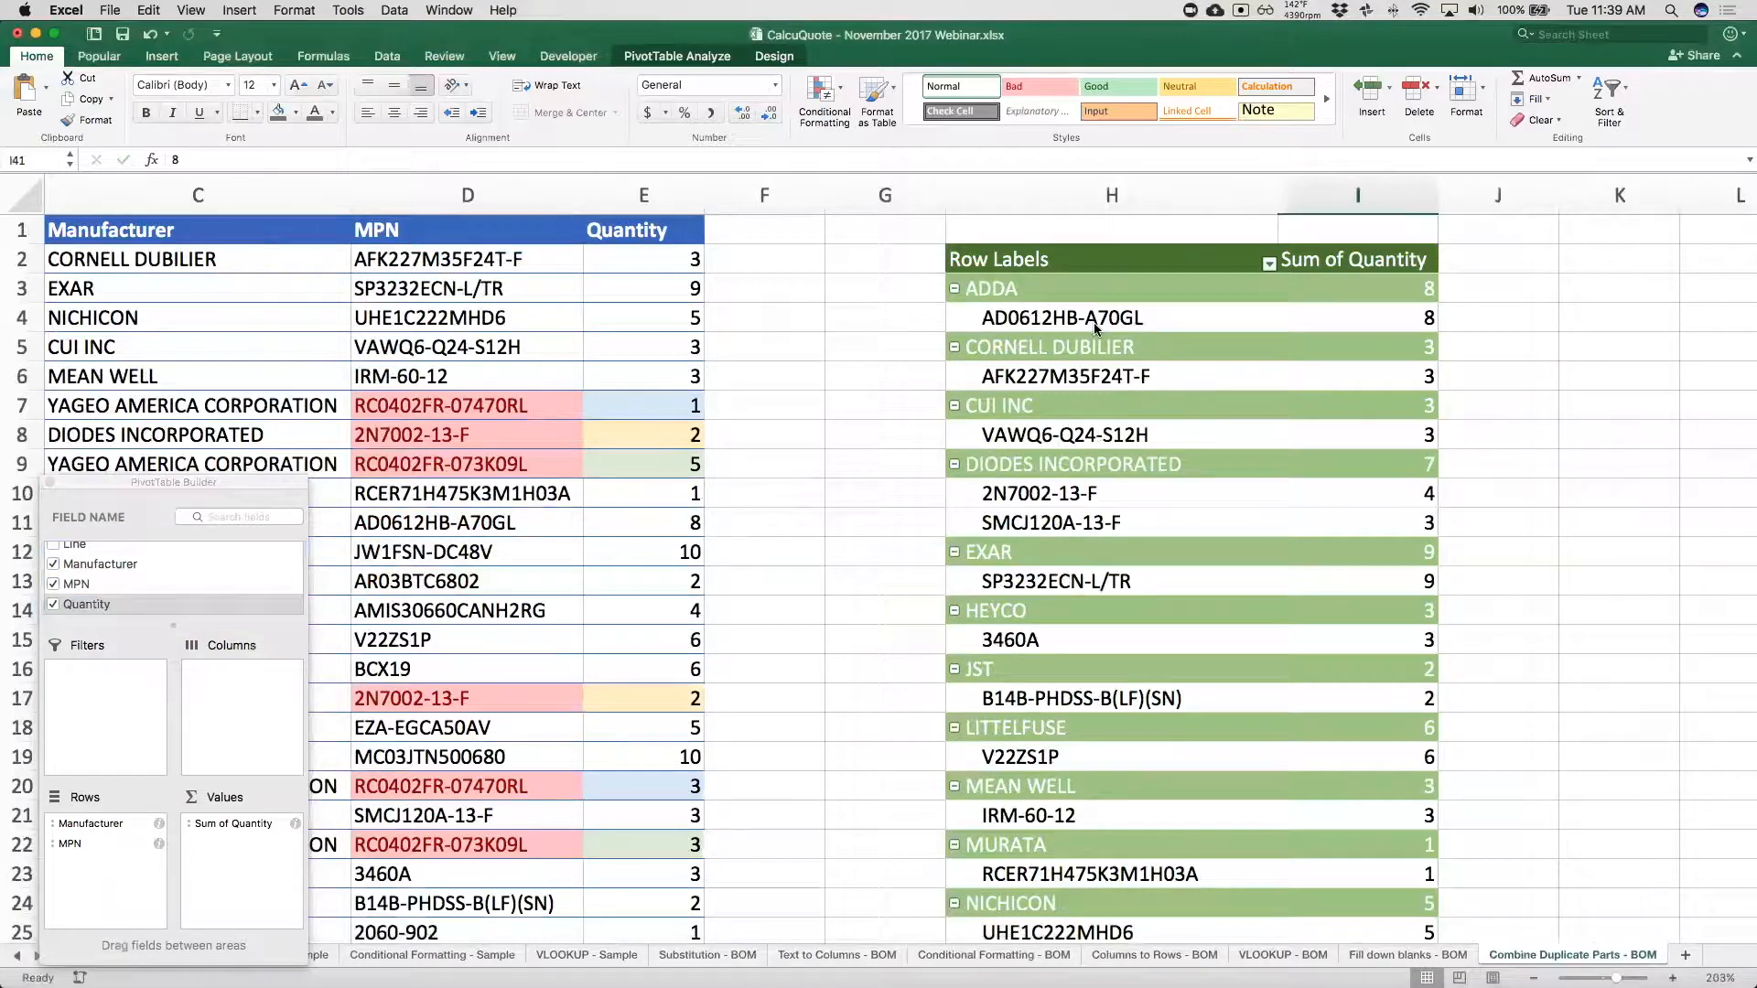
left_click(1093, 318)
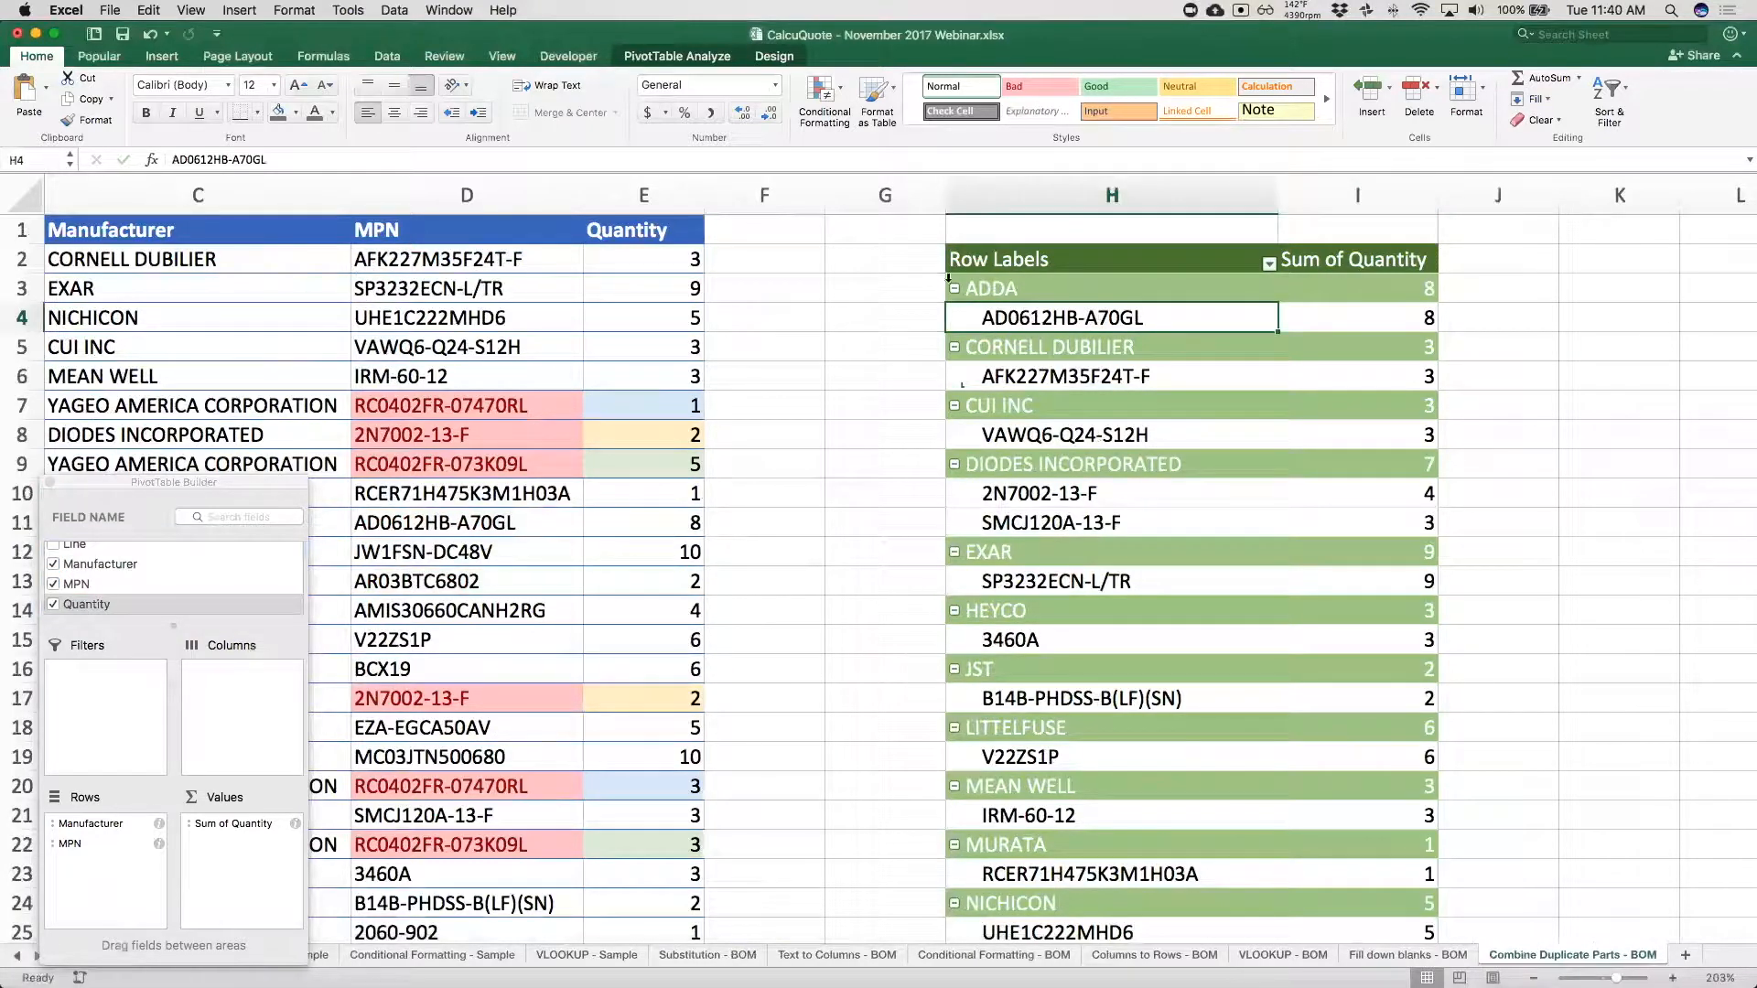
left_click(694, 57)
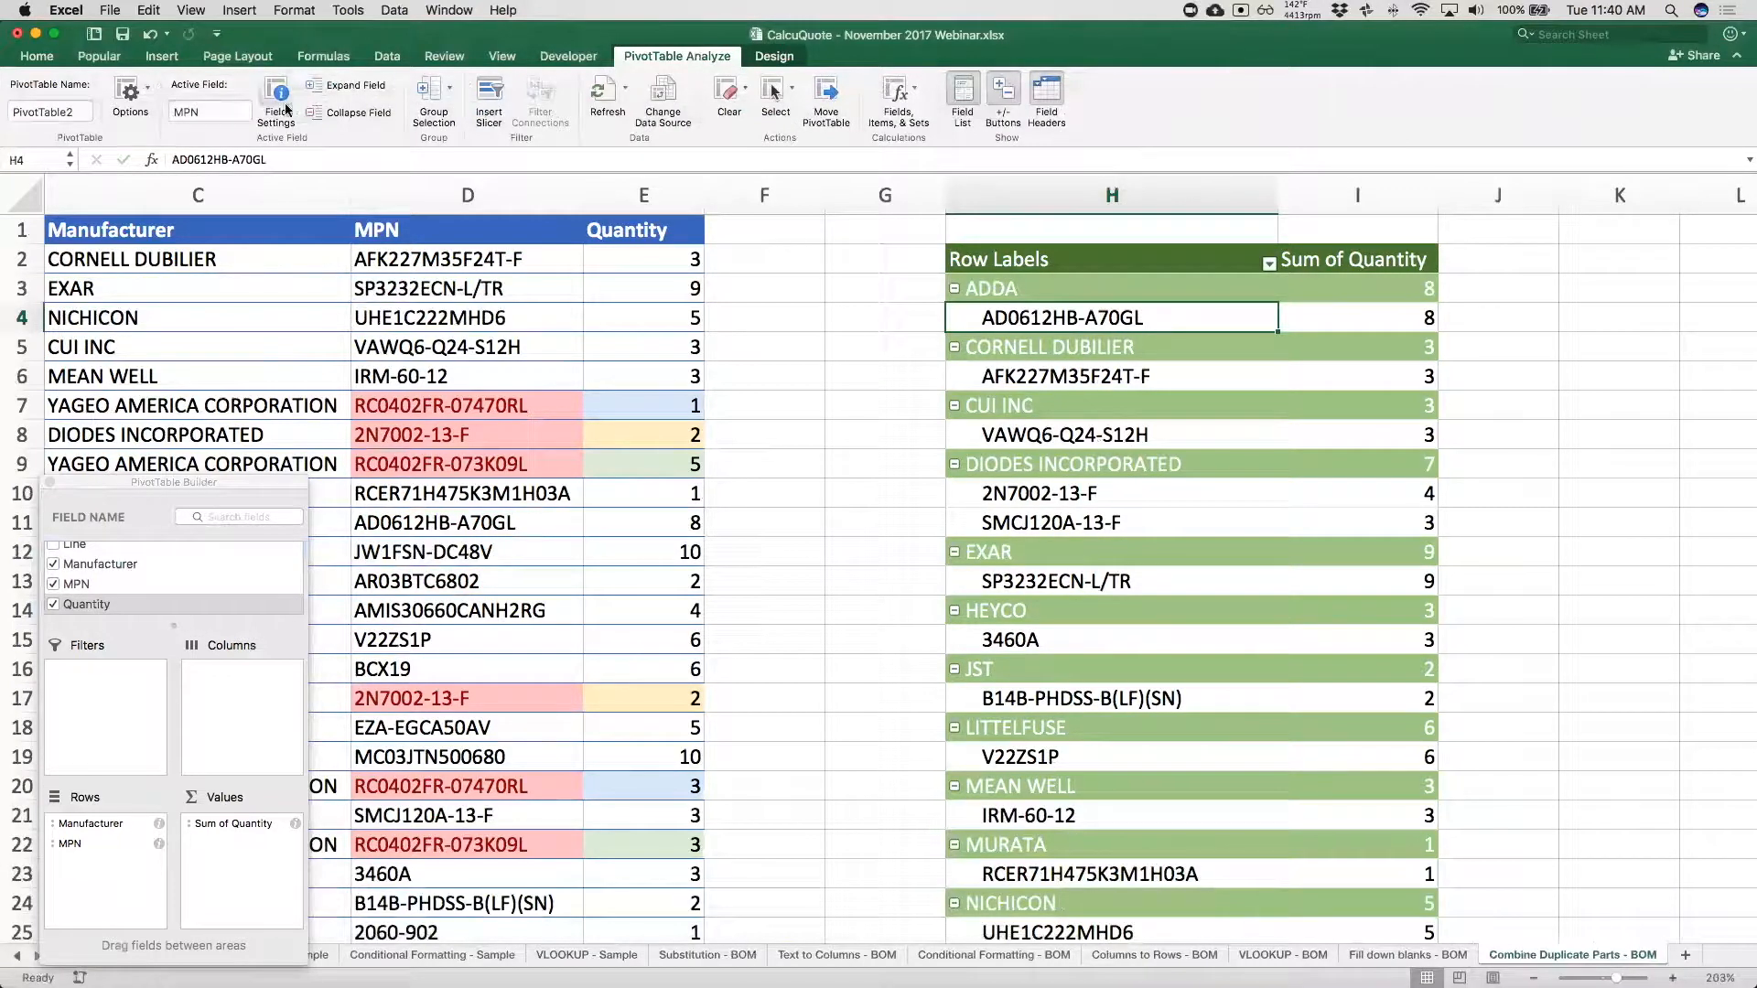
left_click(788, 57)
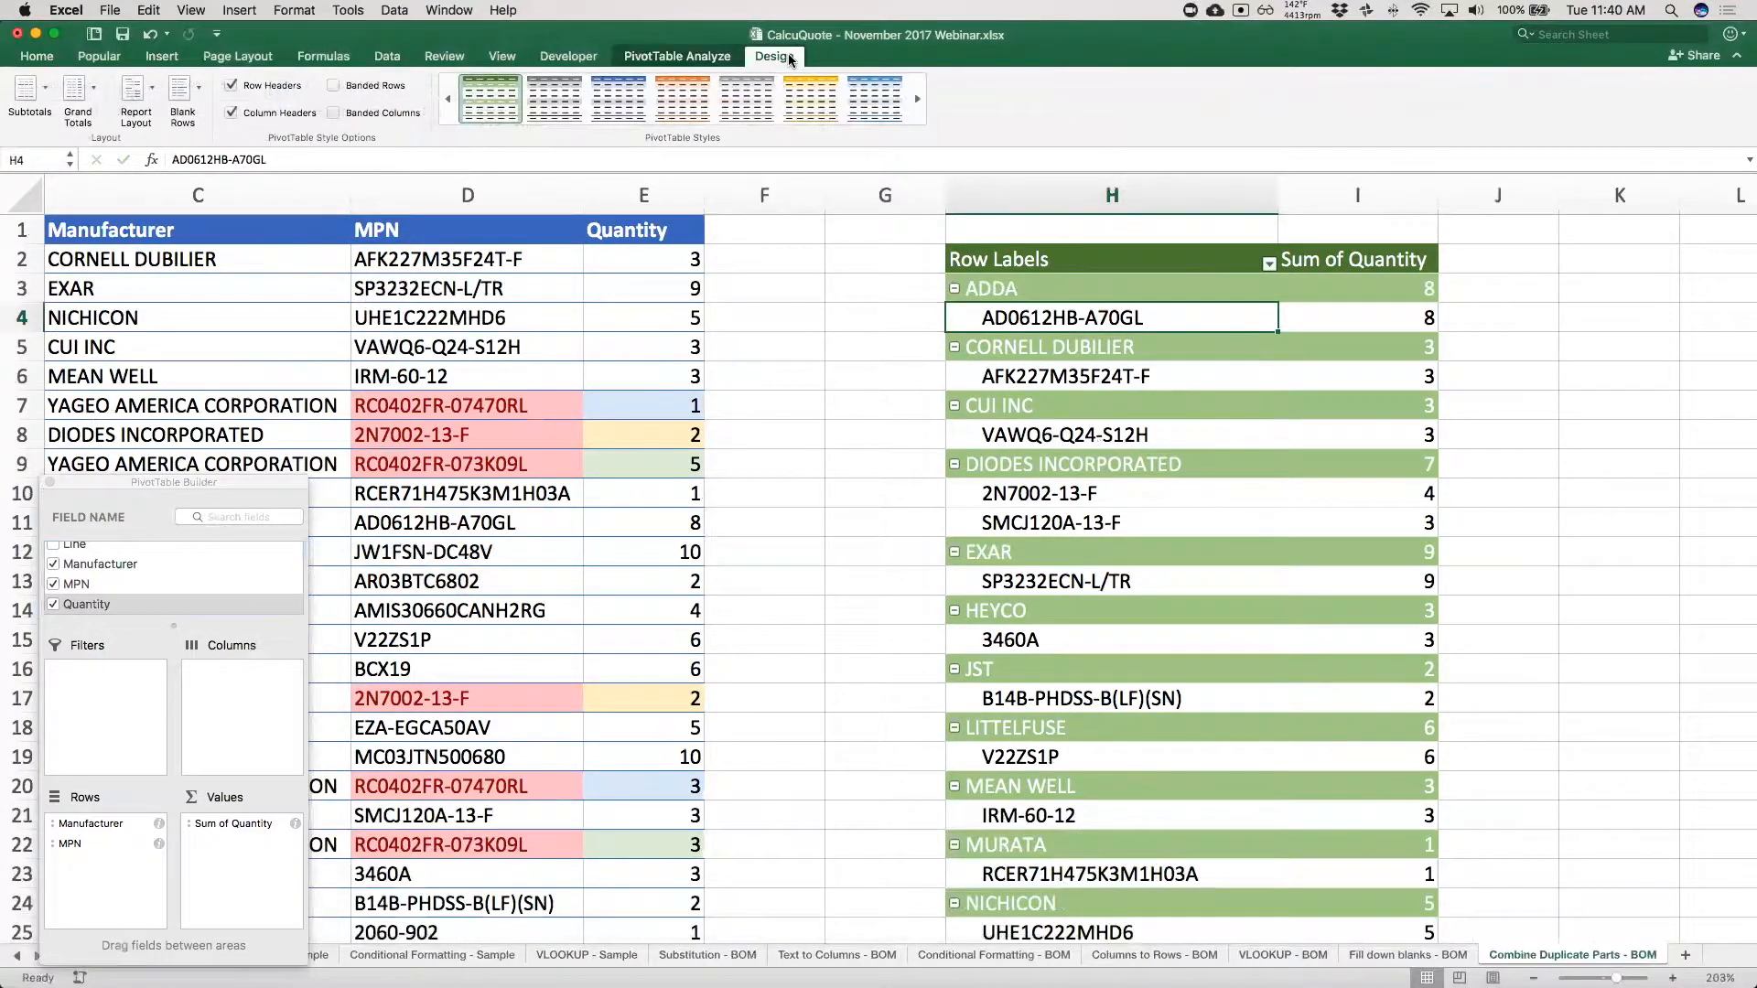
left_click(146, 98)
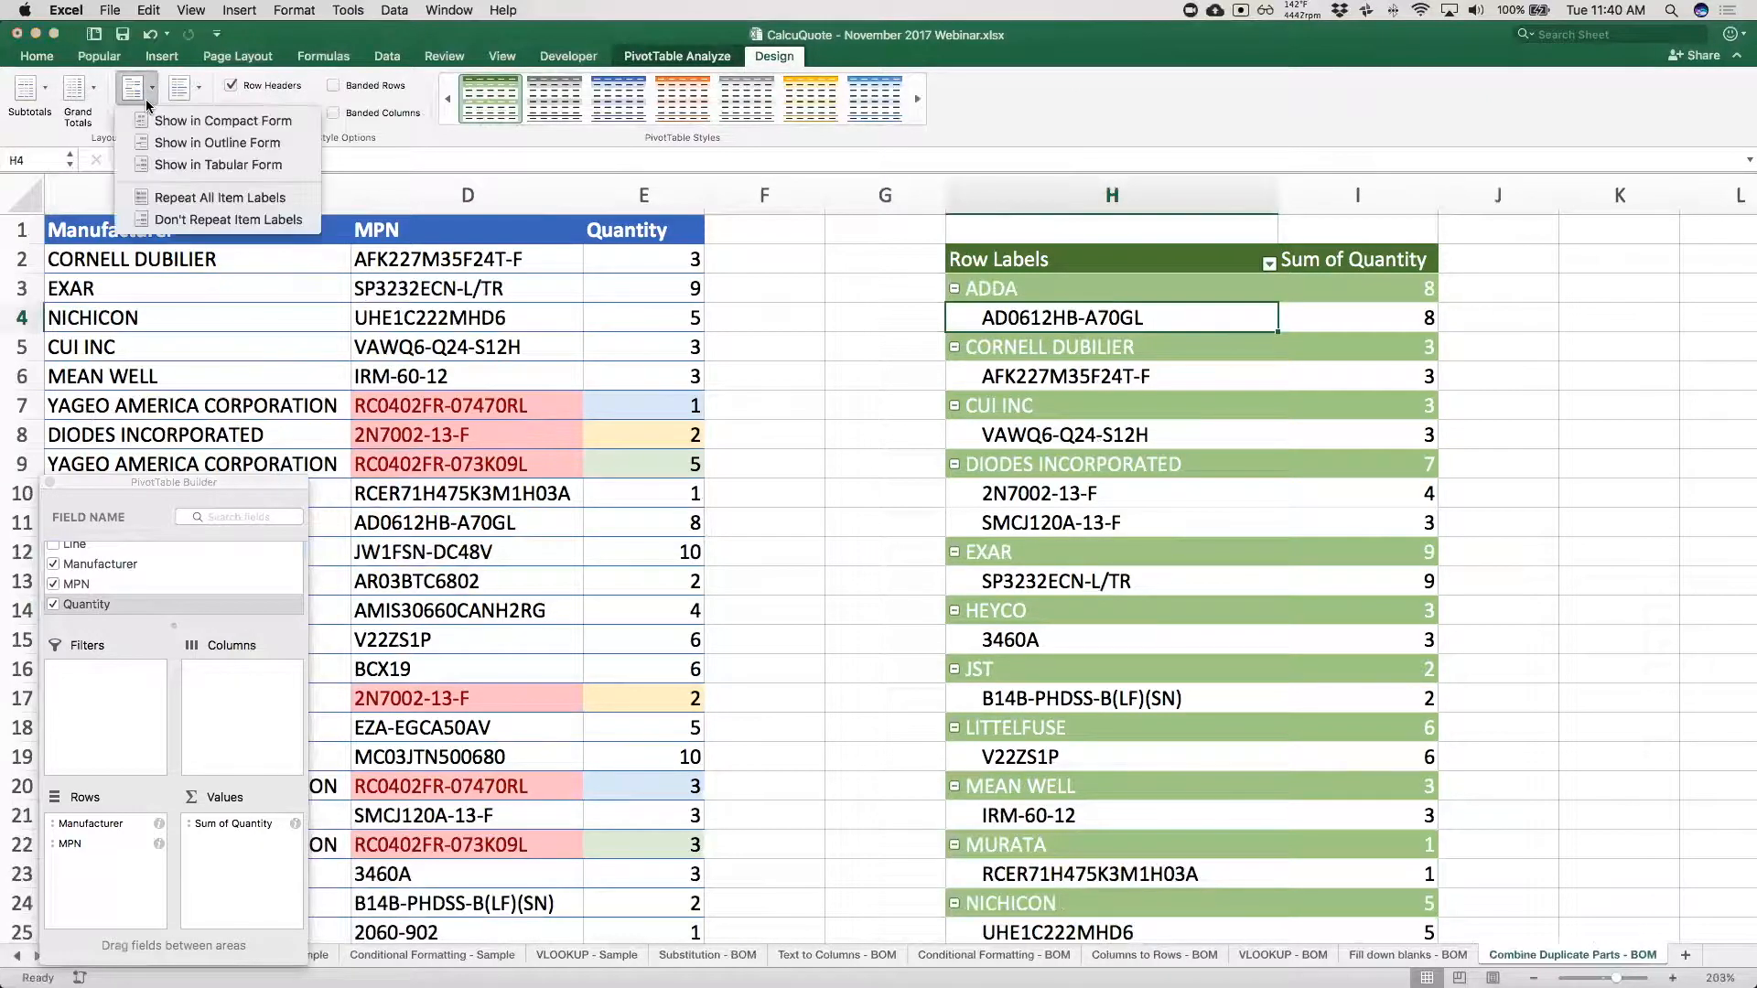
left_click(221, 166)
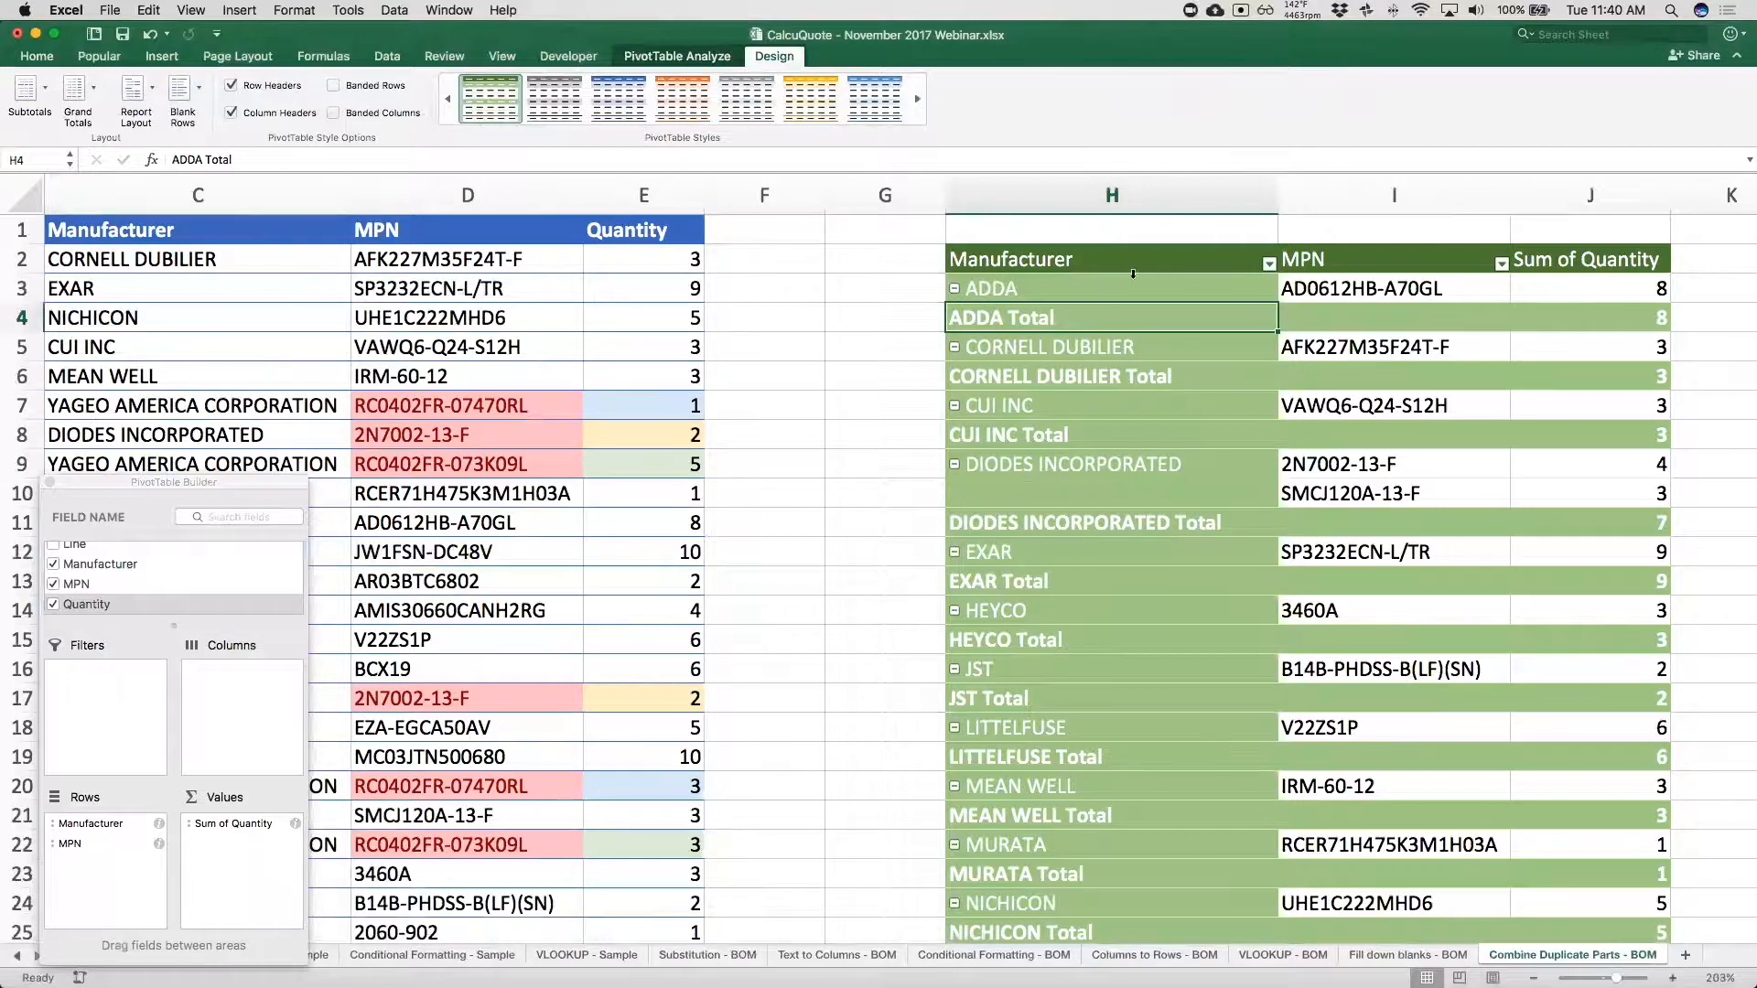
Turn off the subtotal rows for each manufacturer in the PivotTable.
left_click_drag(1137, 284, 1629, 290)
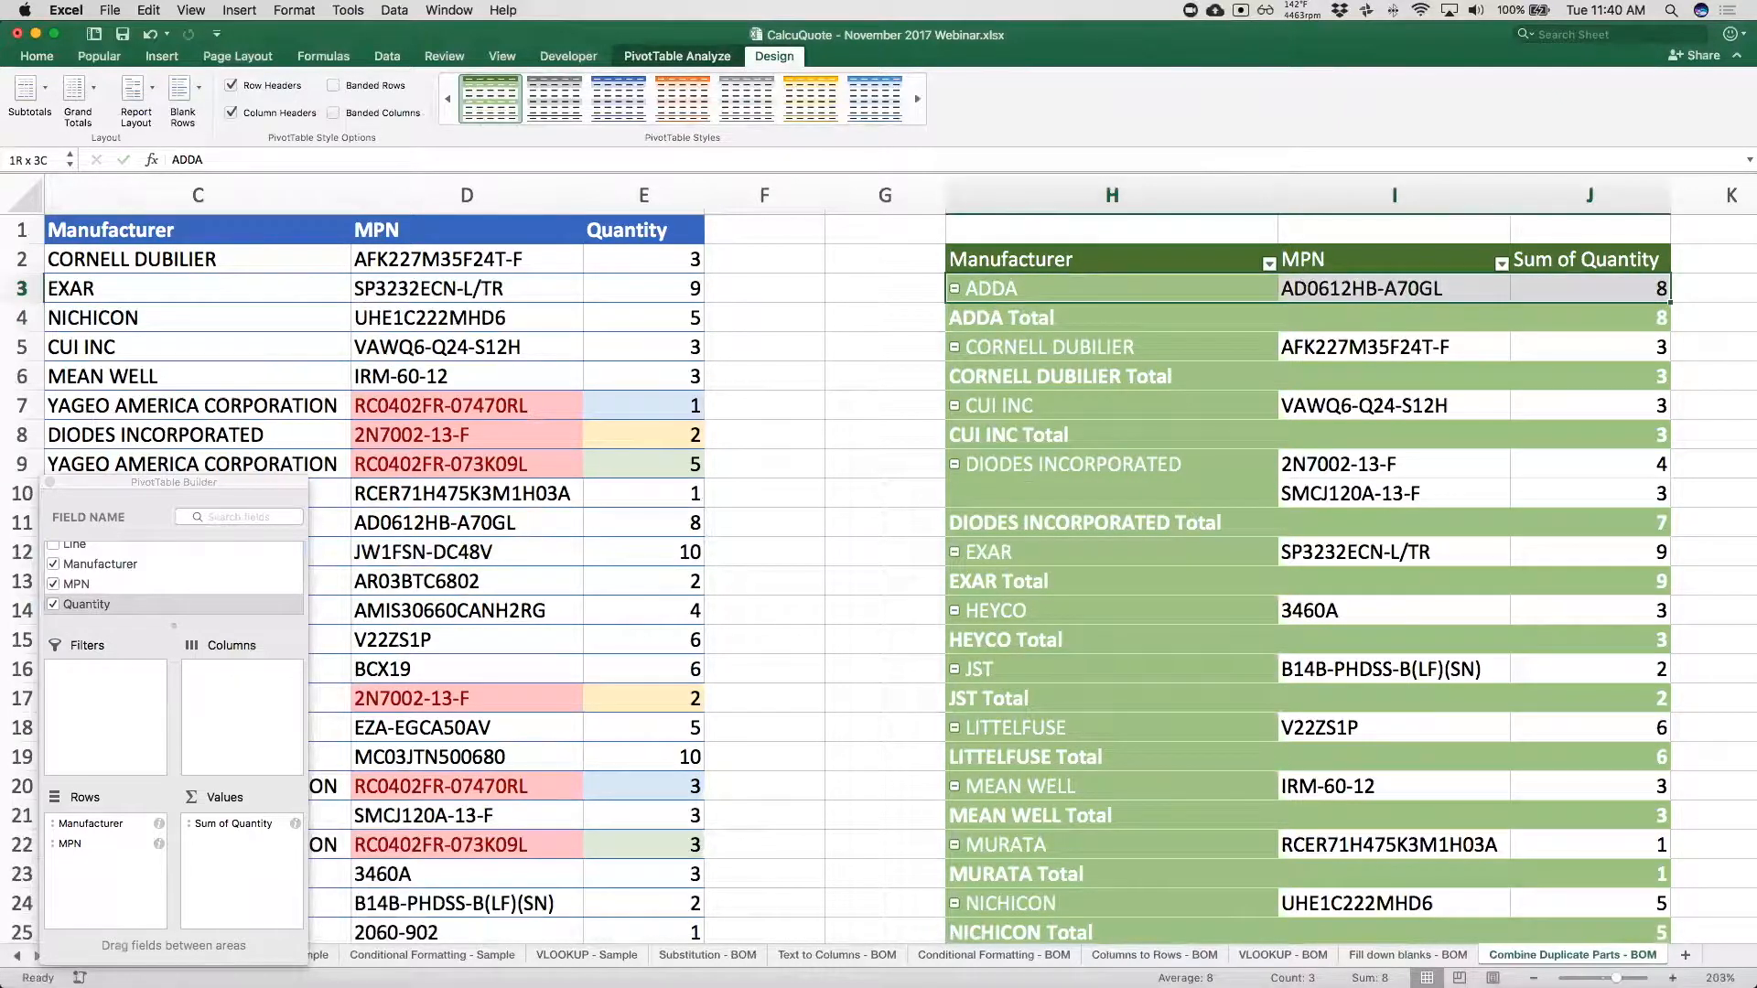
left_click_drag(1073, 327, 1427, 322)
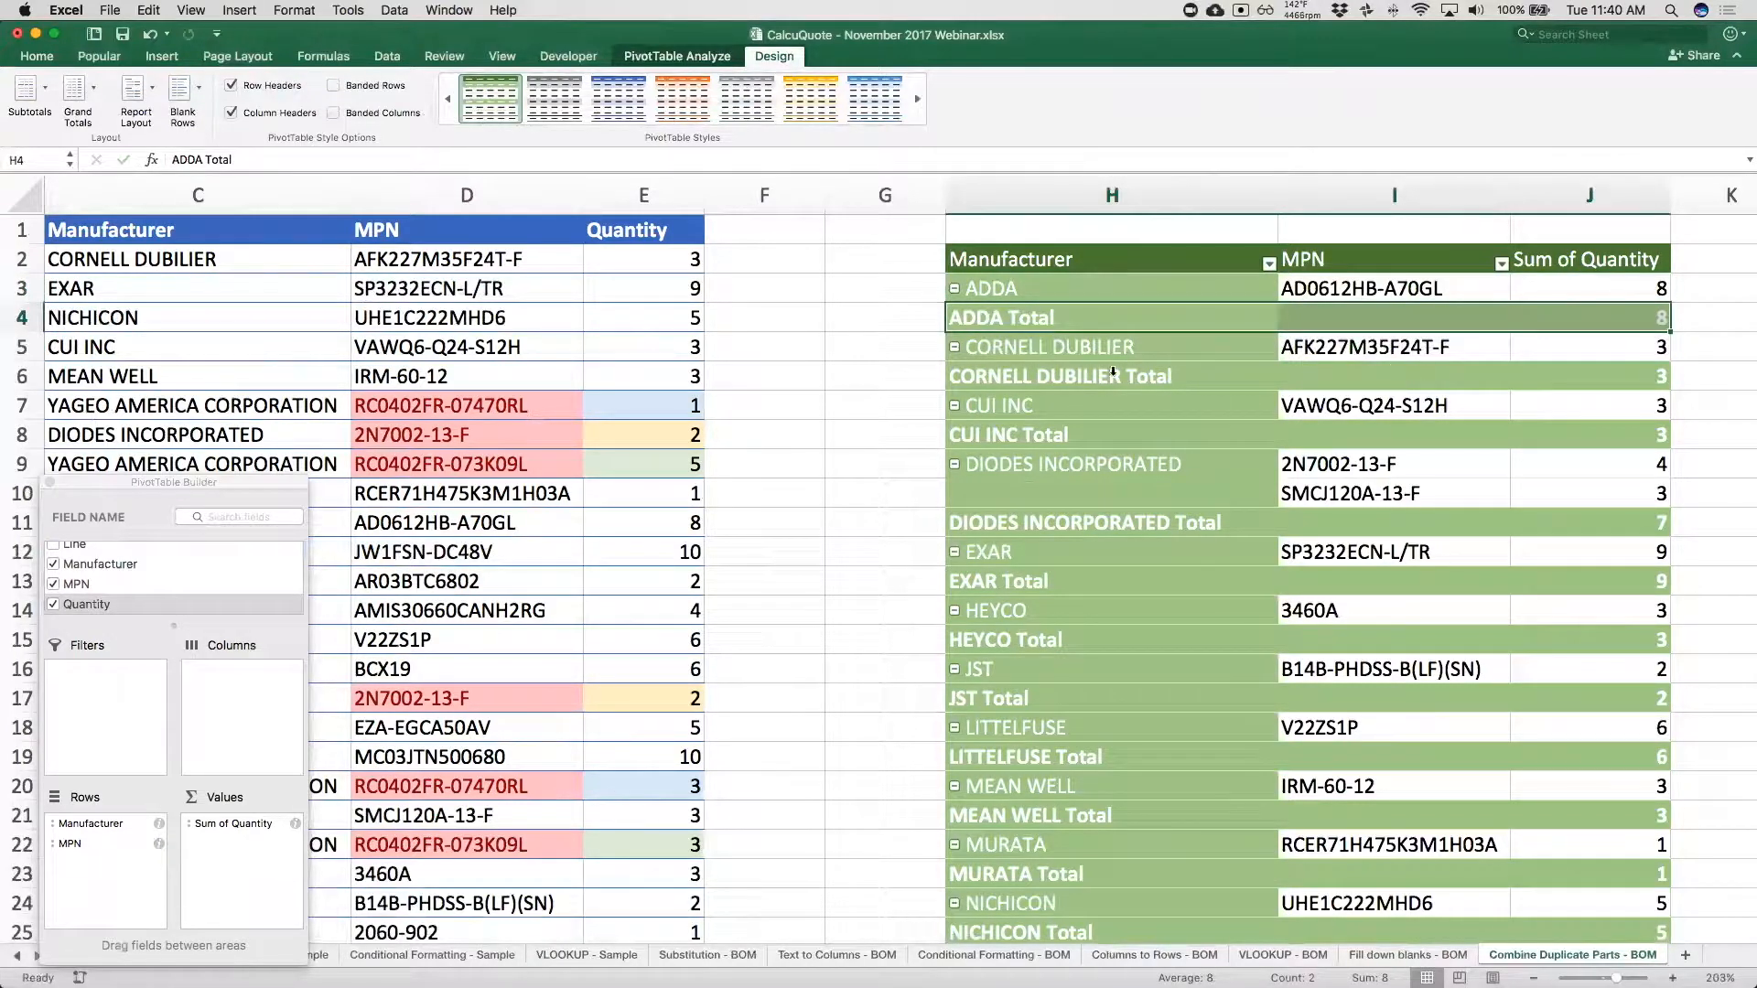
left_click(41, 80)
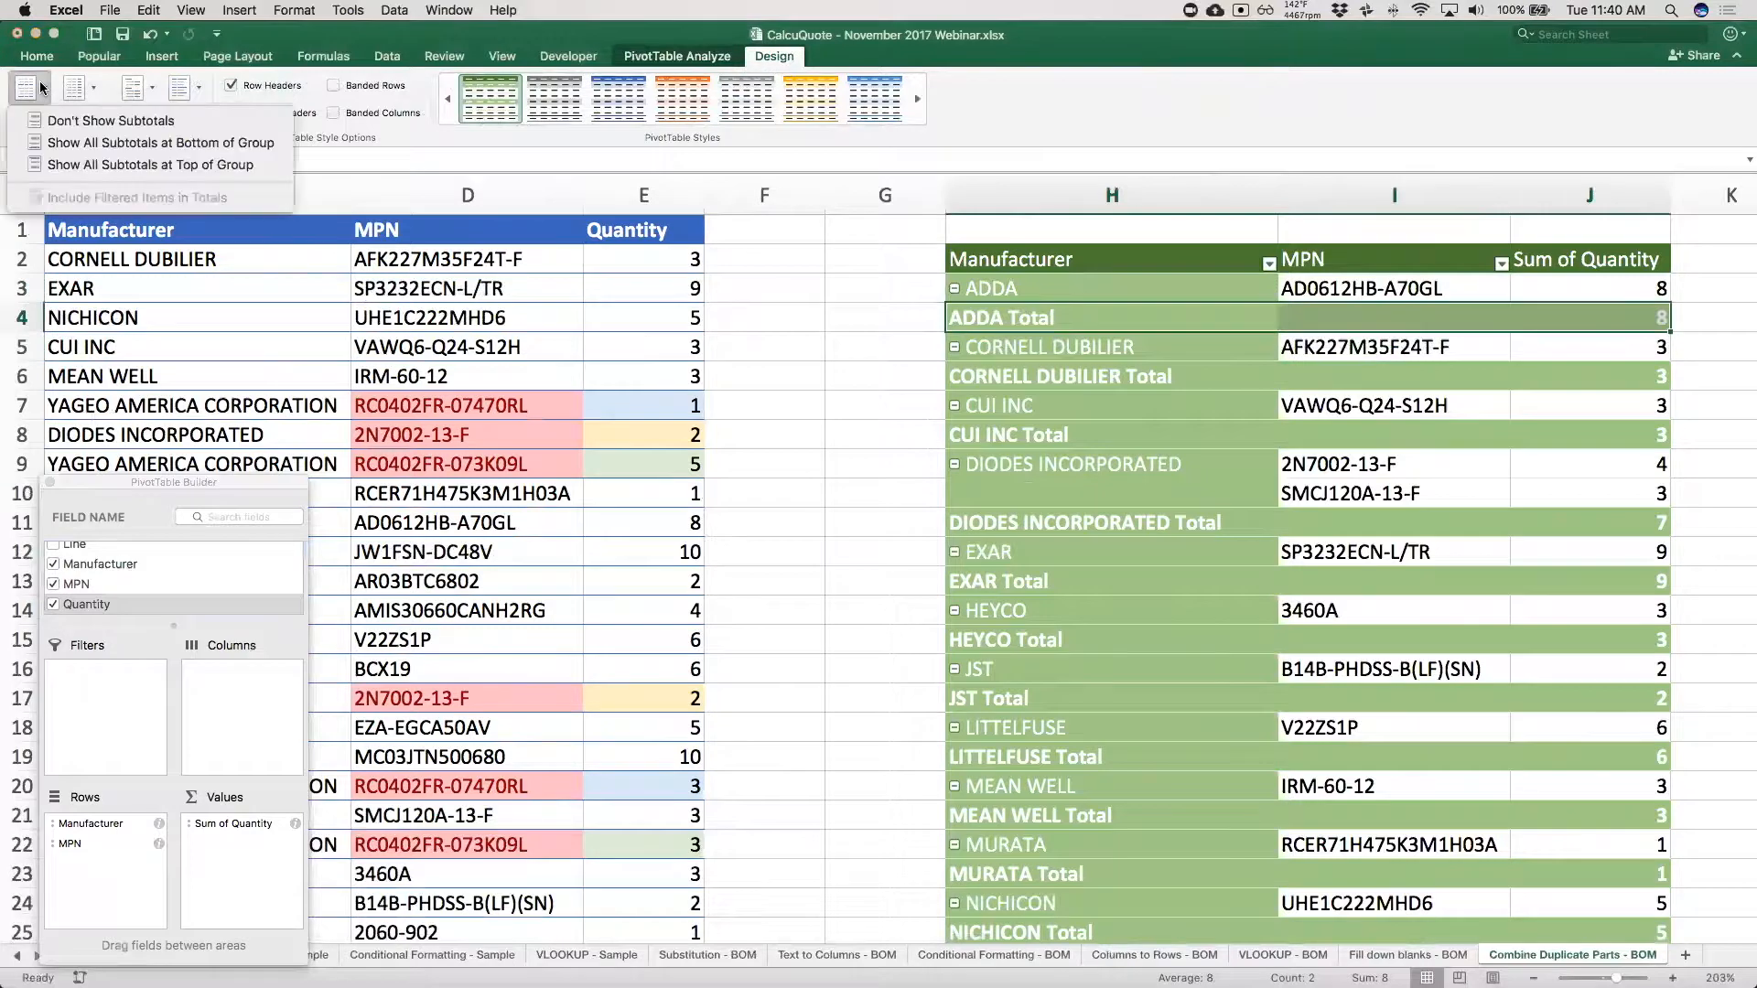
left_click(83, 123)
left_click(1344, 515)
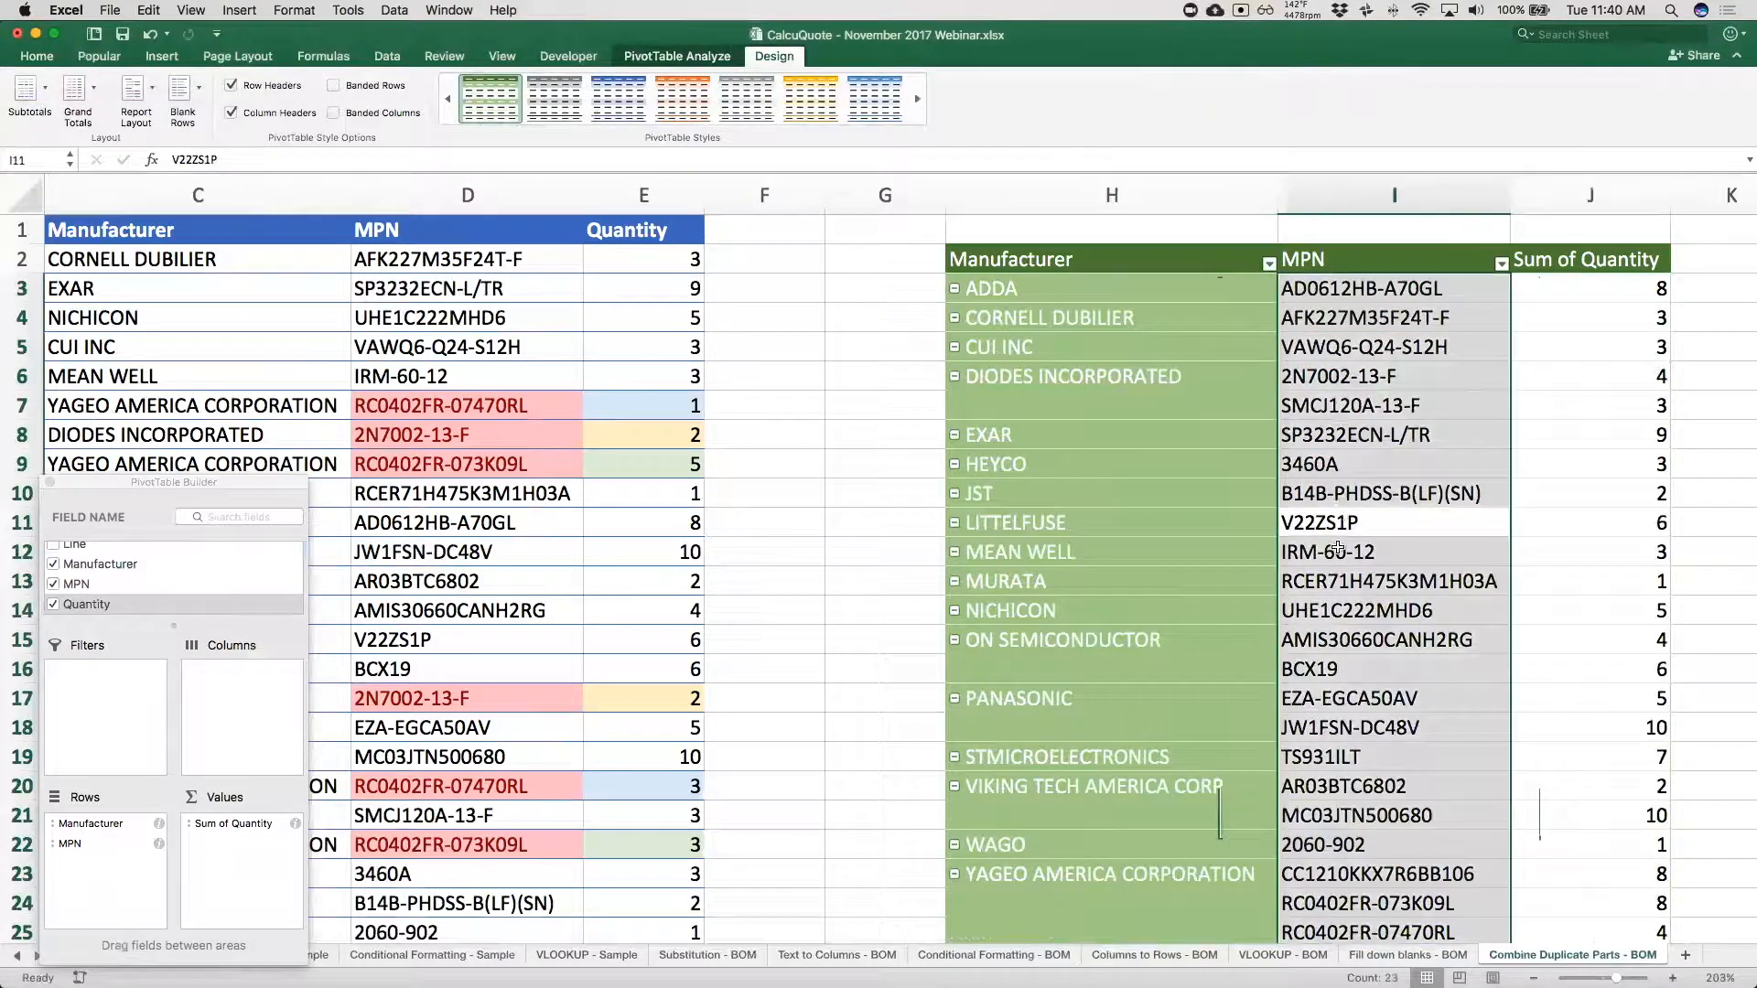
left_click(1344, 649)
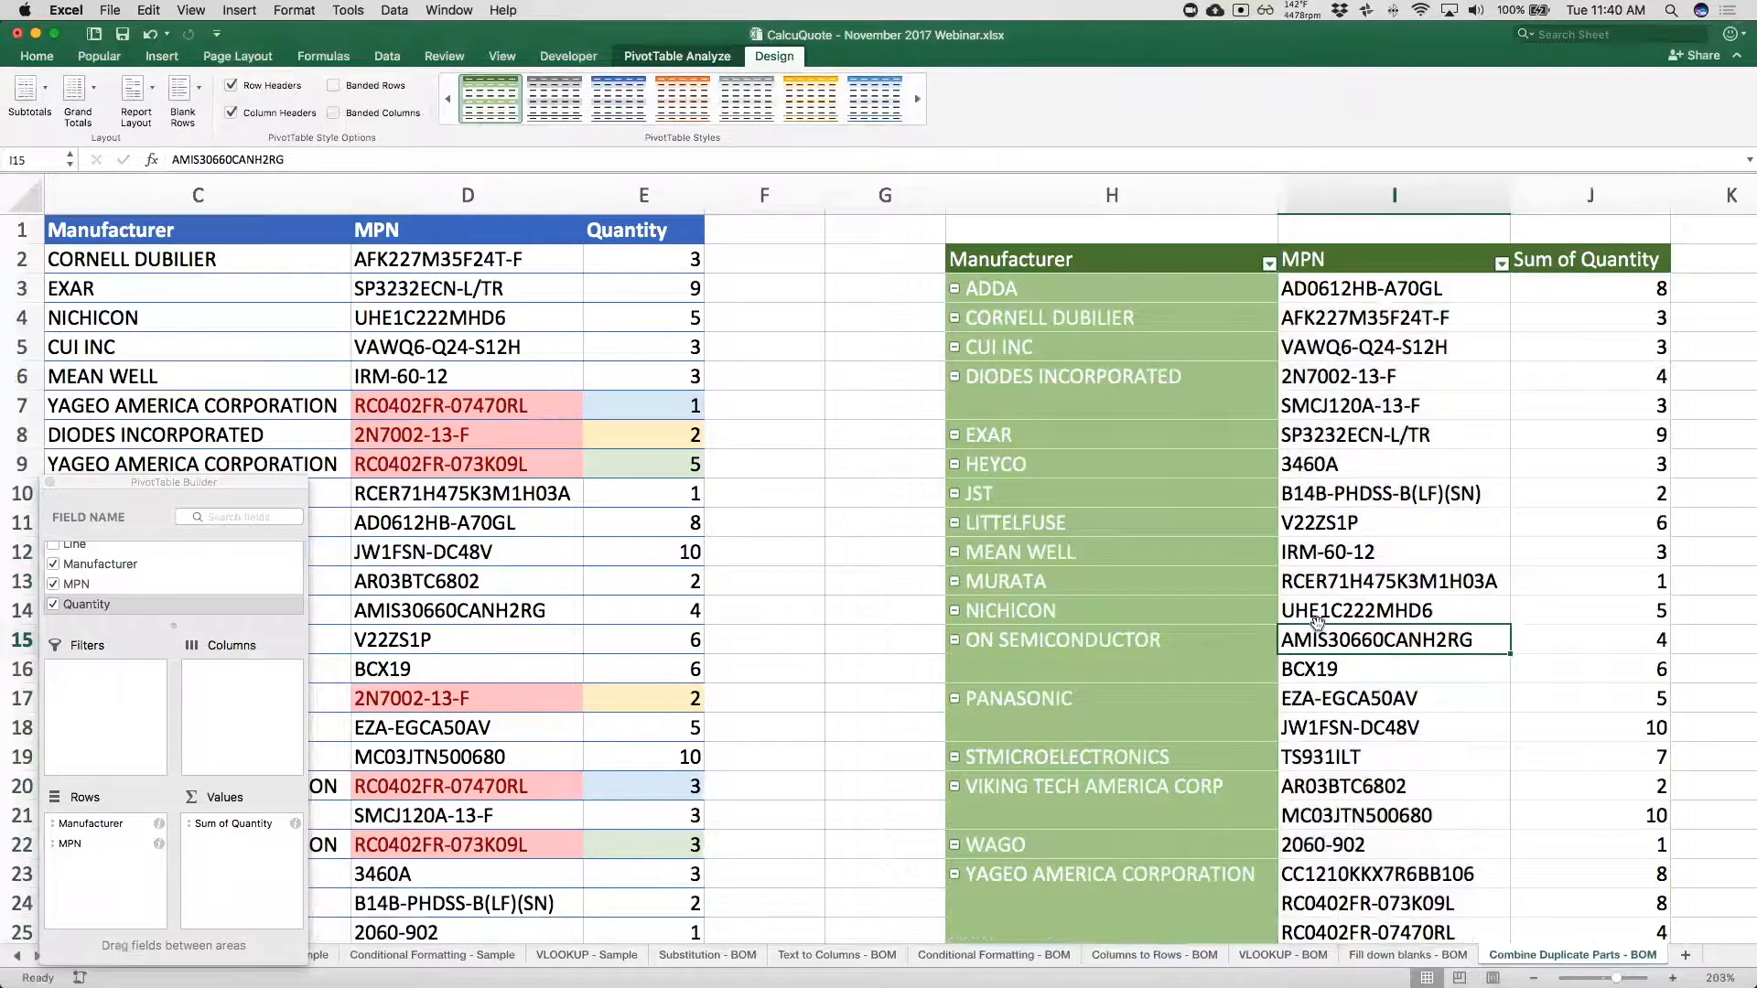
left_click(1321, 619)
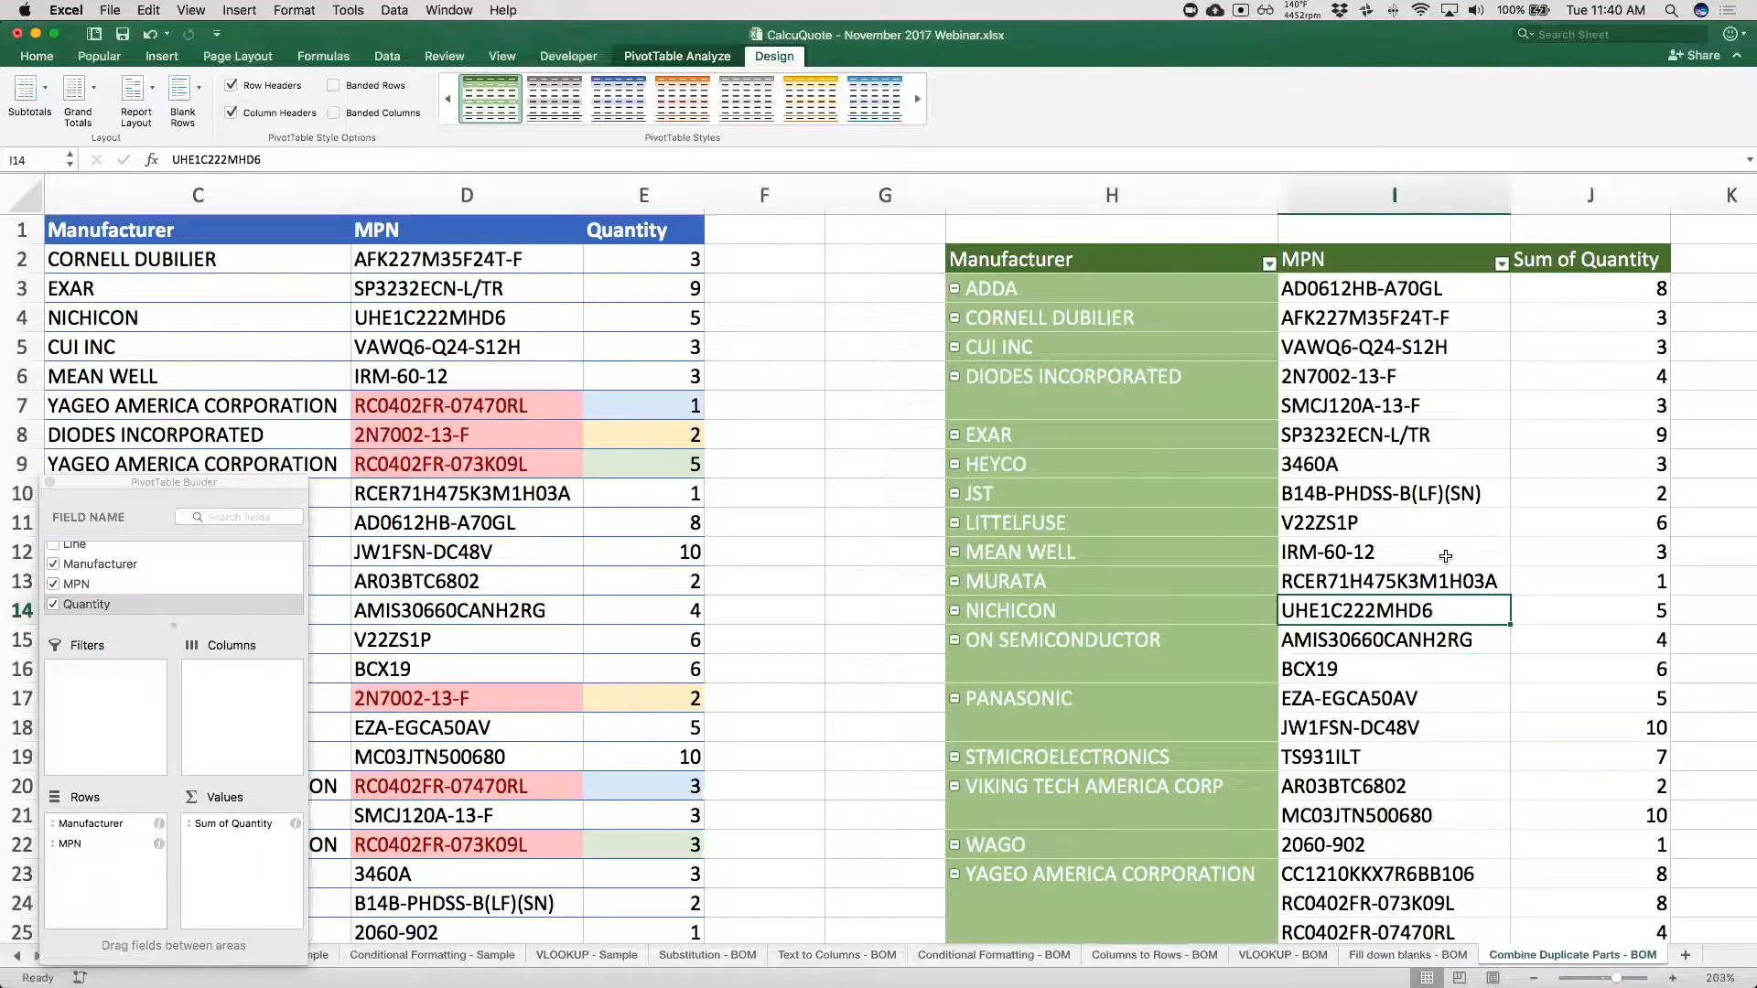
Add the BOM field to the PivotTable's rows, beneath the MPN field.
scroll(152, 556, "up", 2)
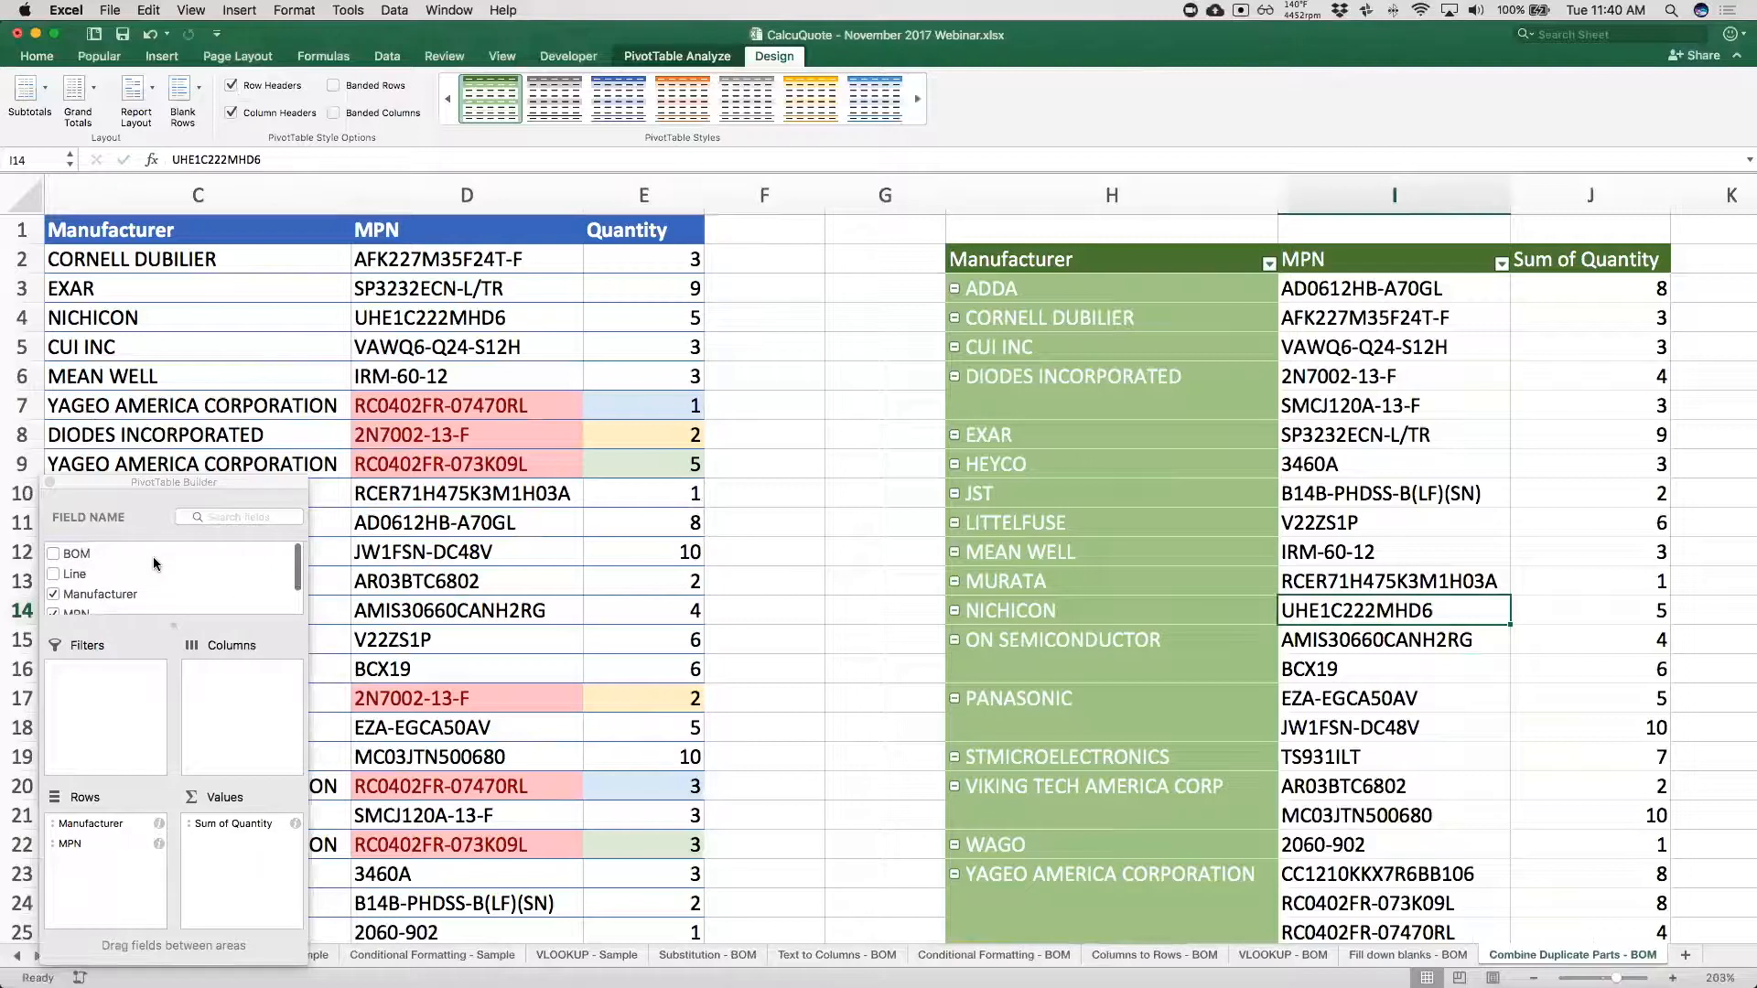
left_click_drag(92, 549, 102, 865)
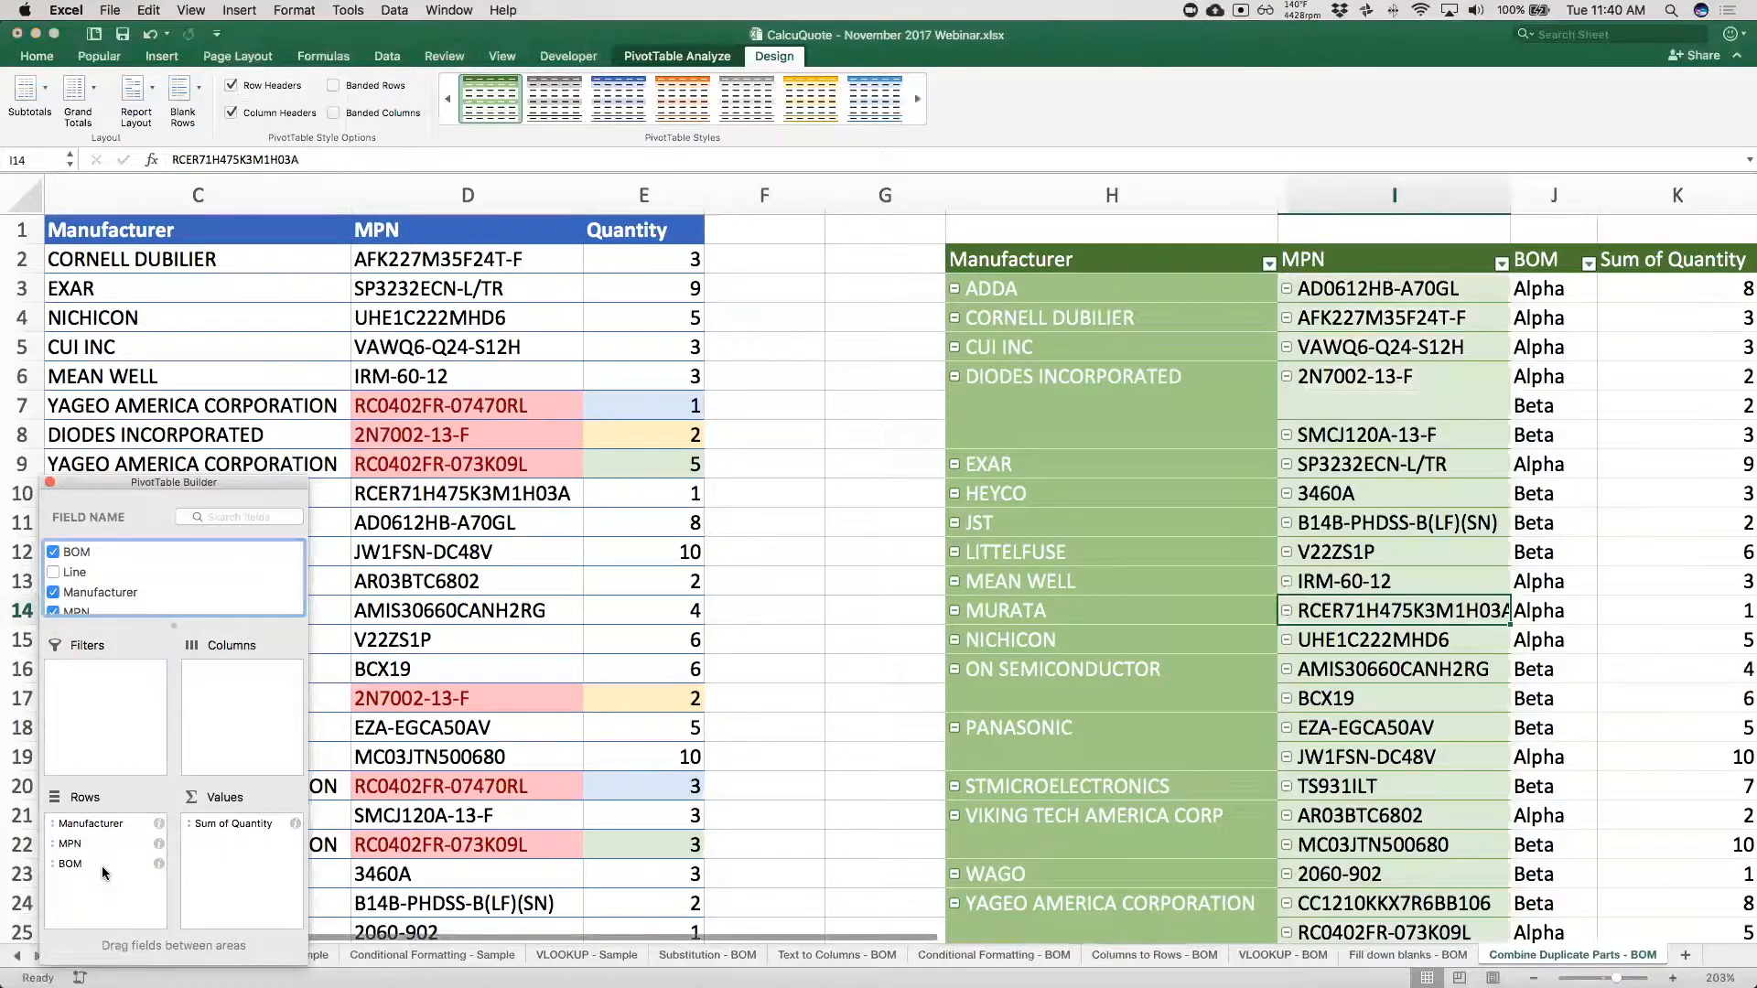
scroll(1165, 553, "right", 3)
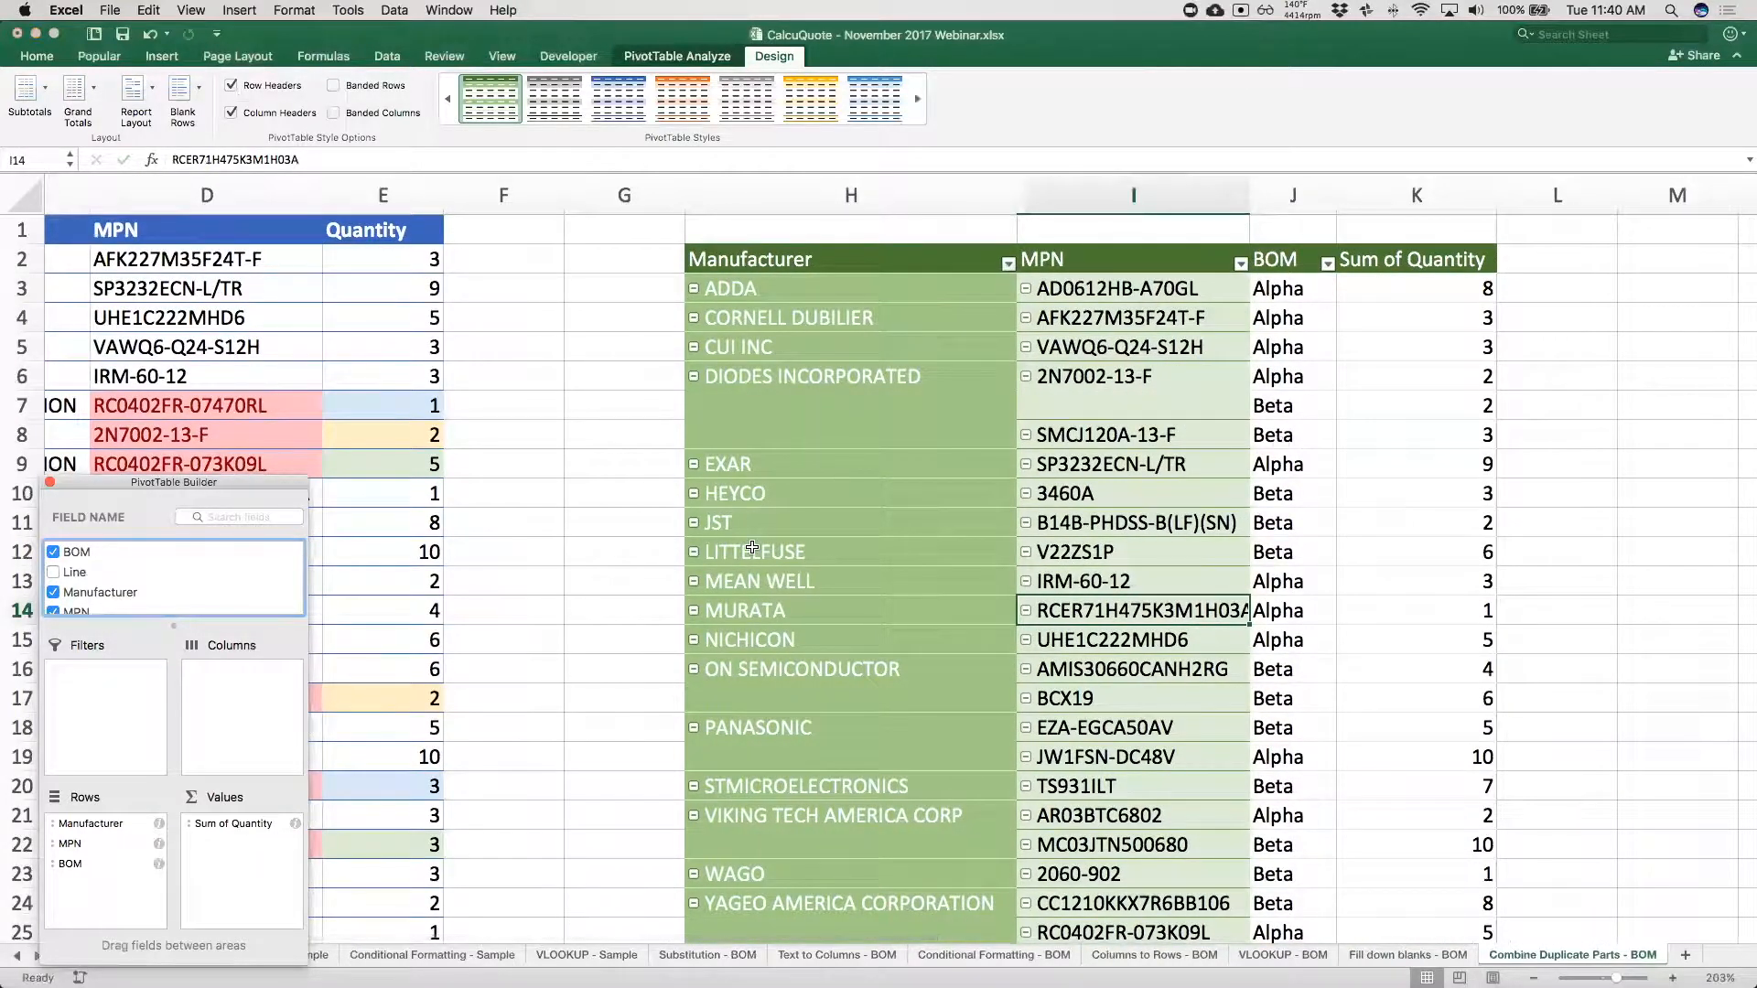
Collapse the Alpha and Beta breakdown of part 2N7002-13-F, and collapse the entire MPN field in the PivotTable.
left_click(1140, 379)
left_click_drag(1300, 375, 1072, 381)
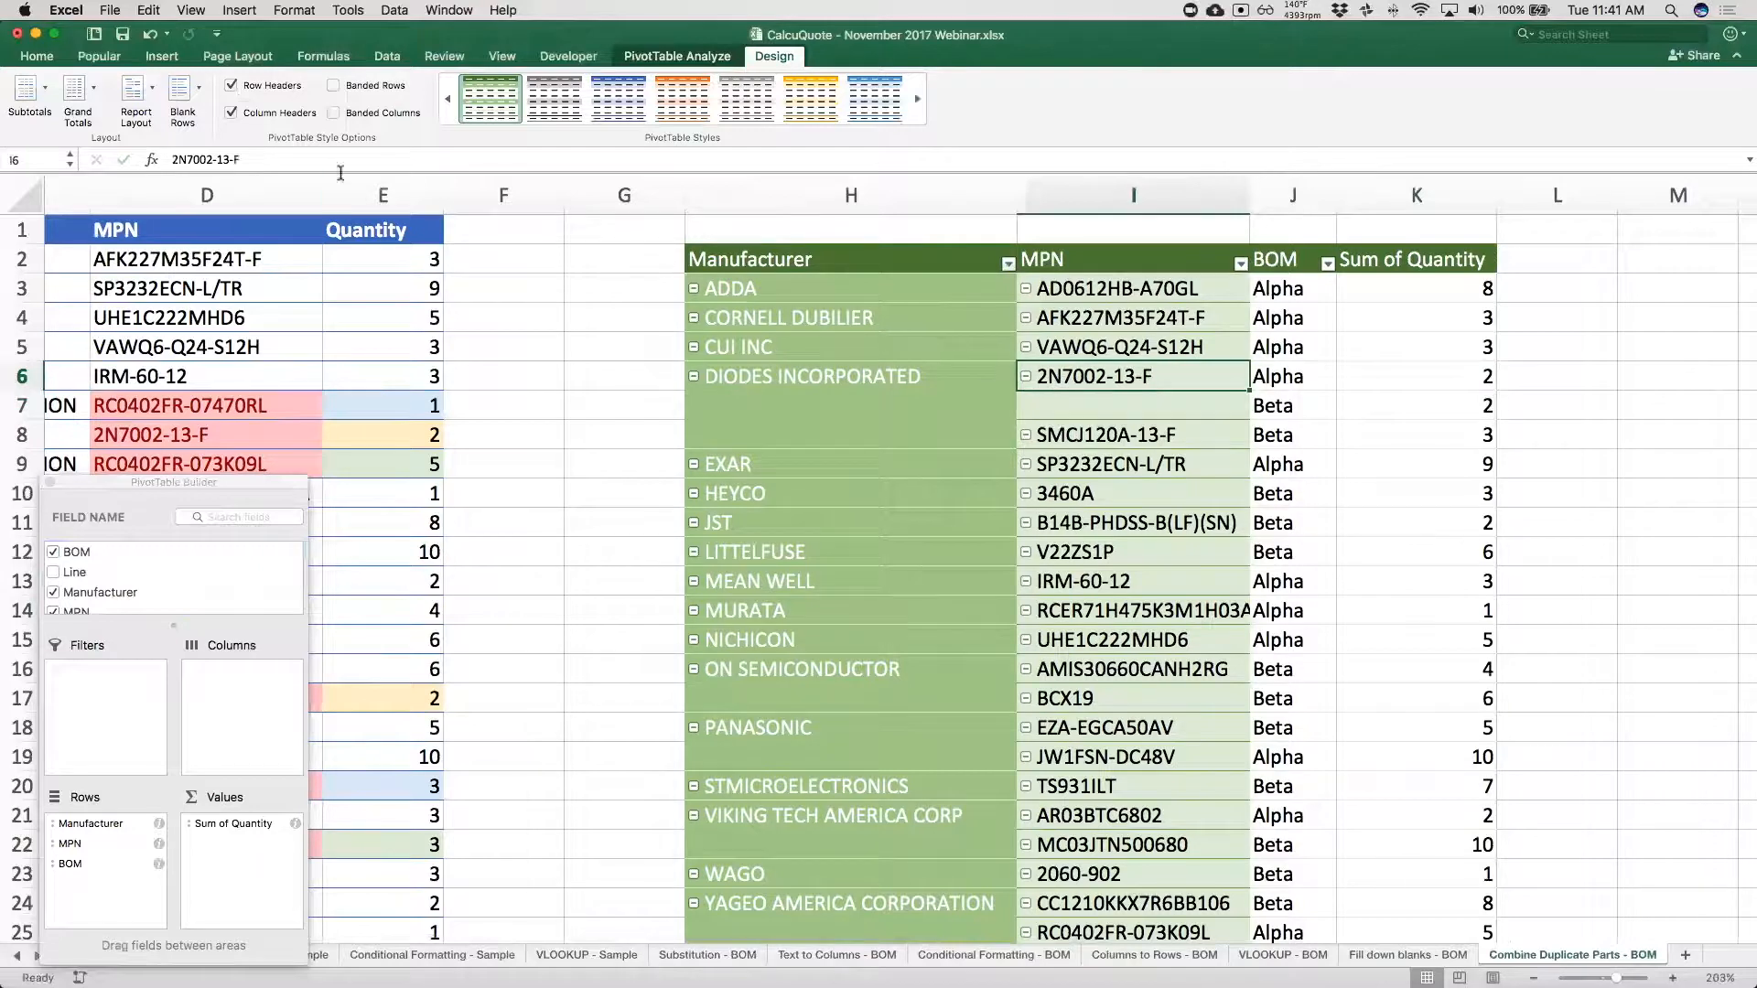
left_click(1027, 378)
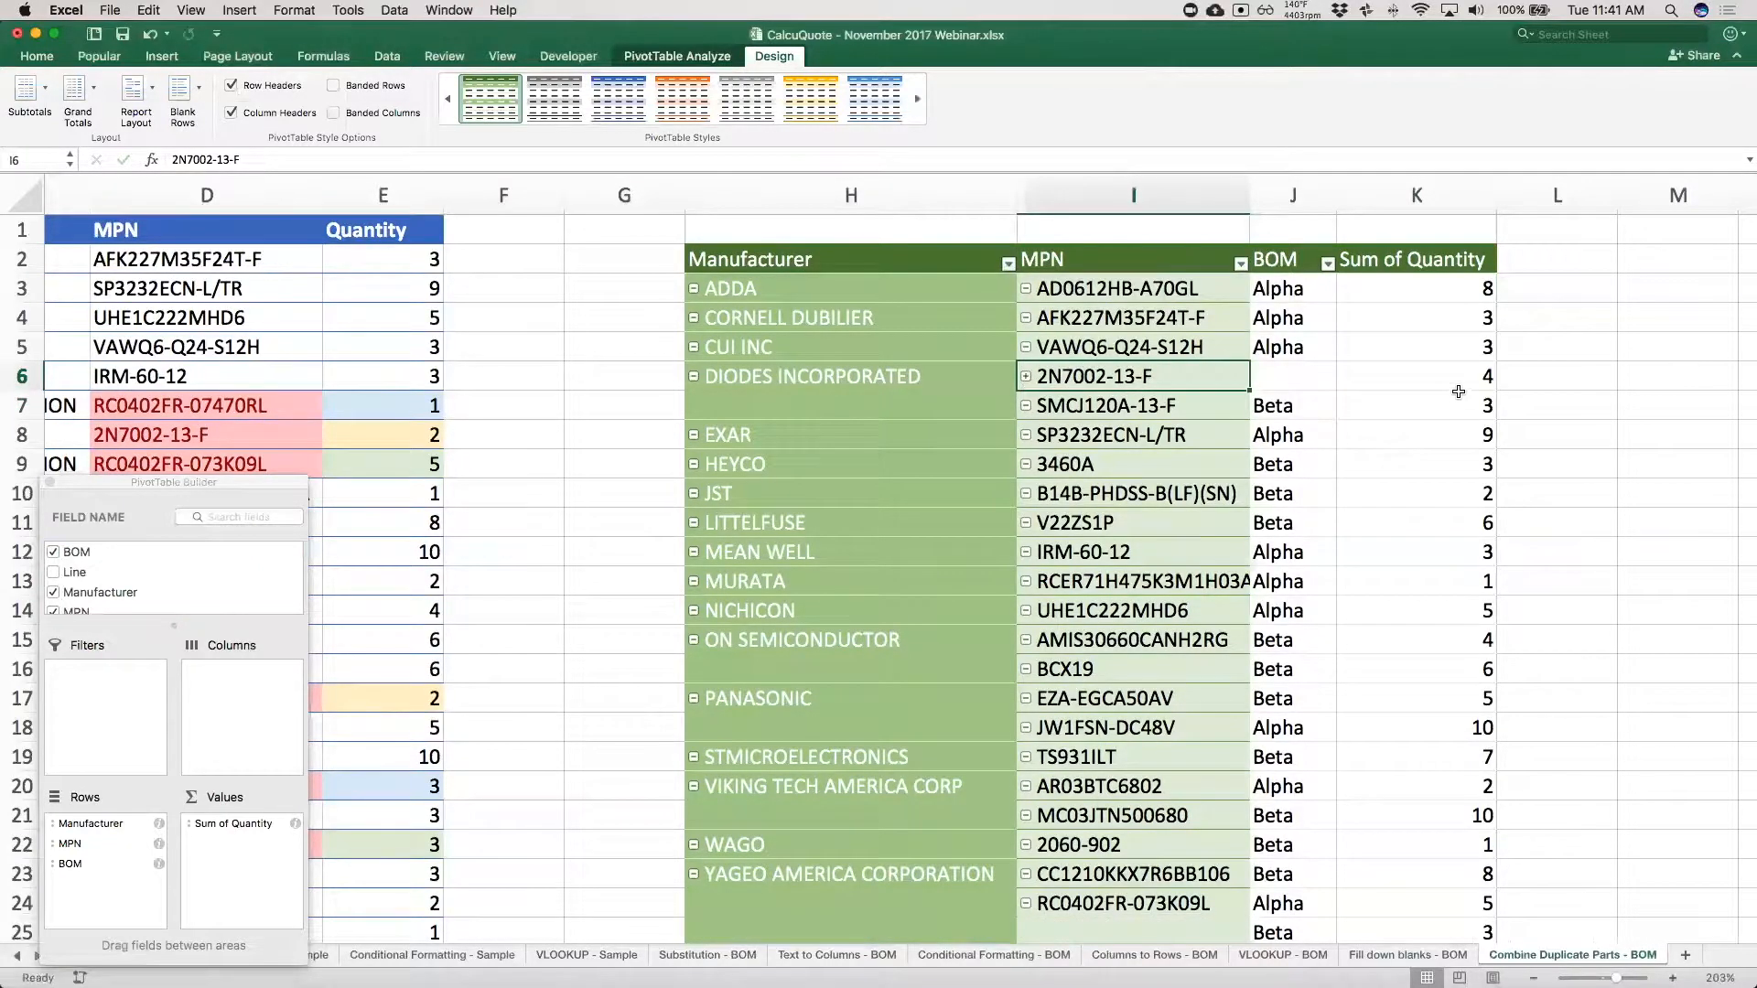
left_click(707, 58)
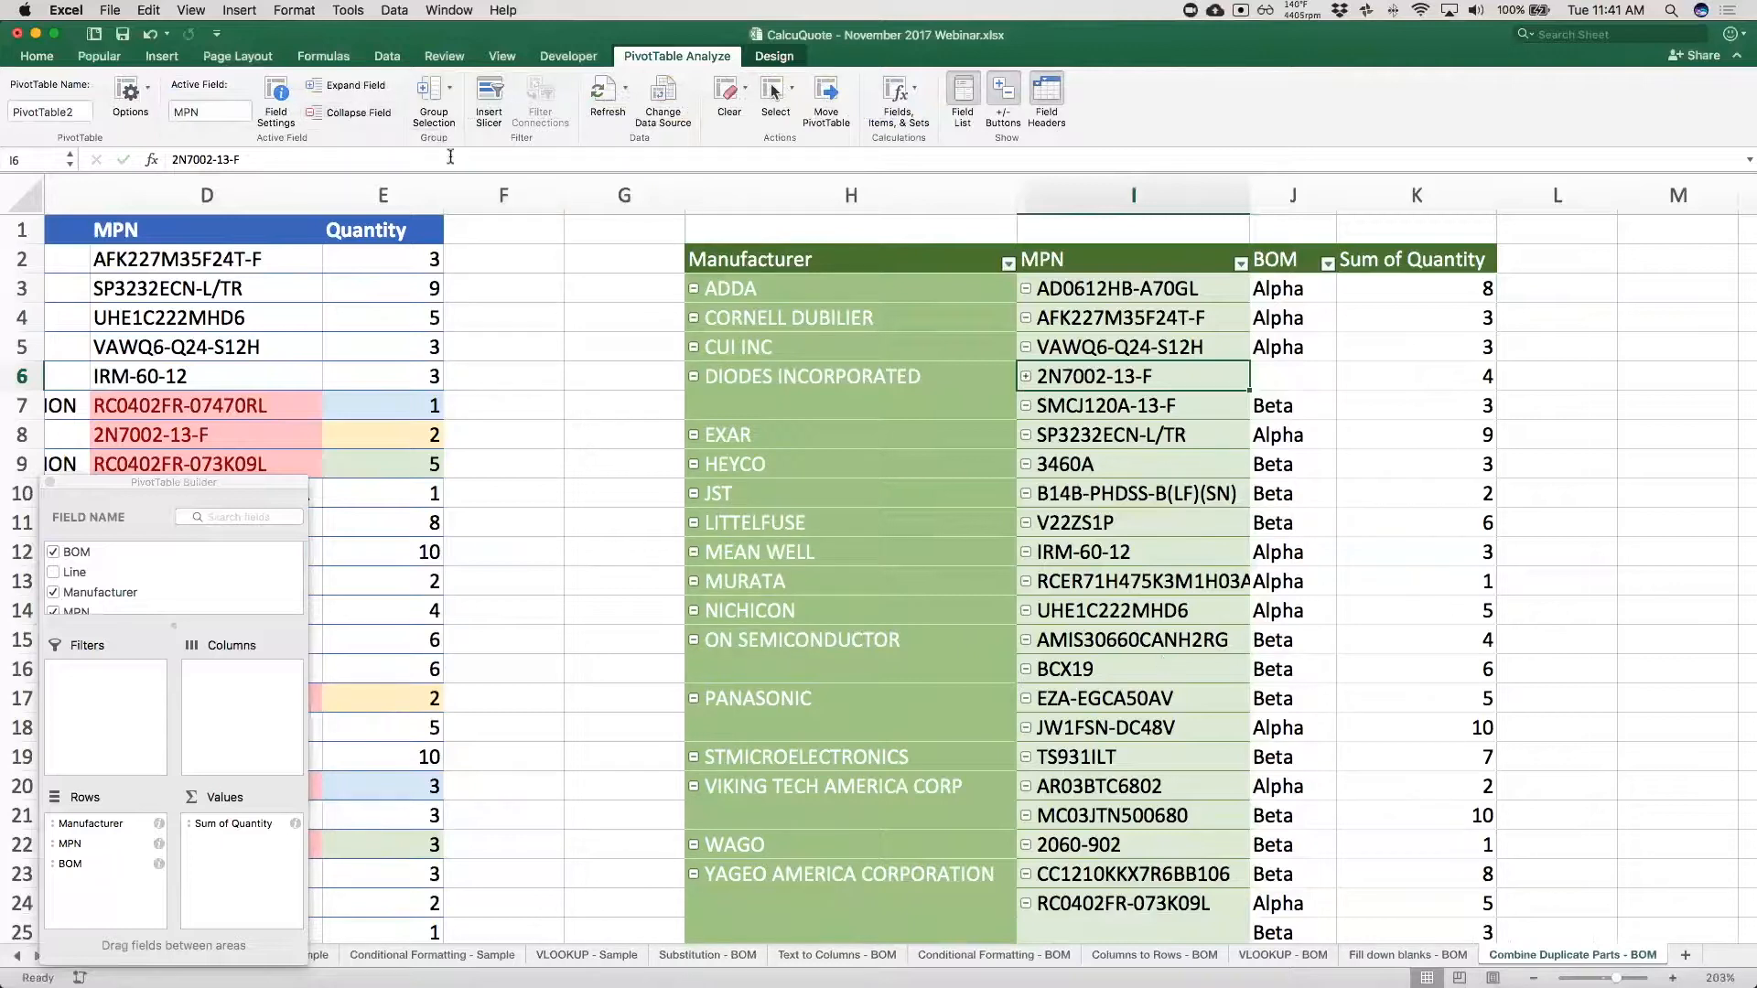
left_click(349, 113)
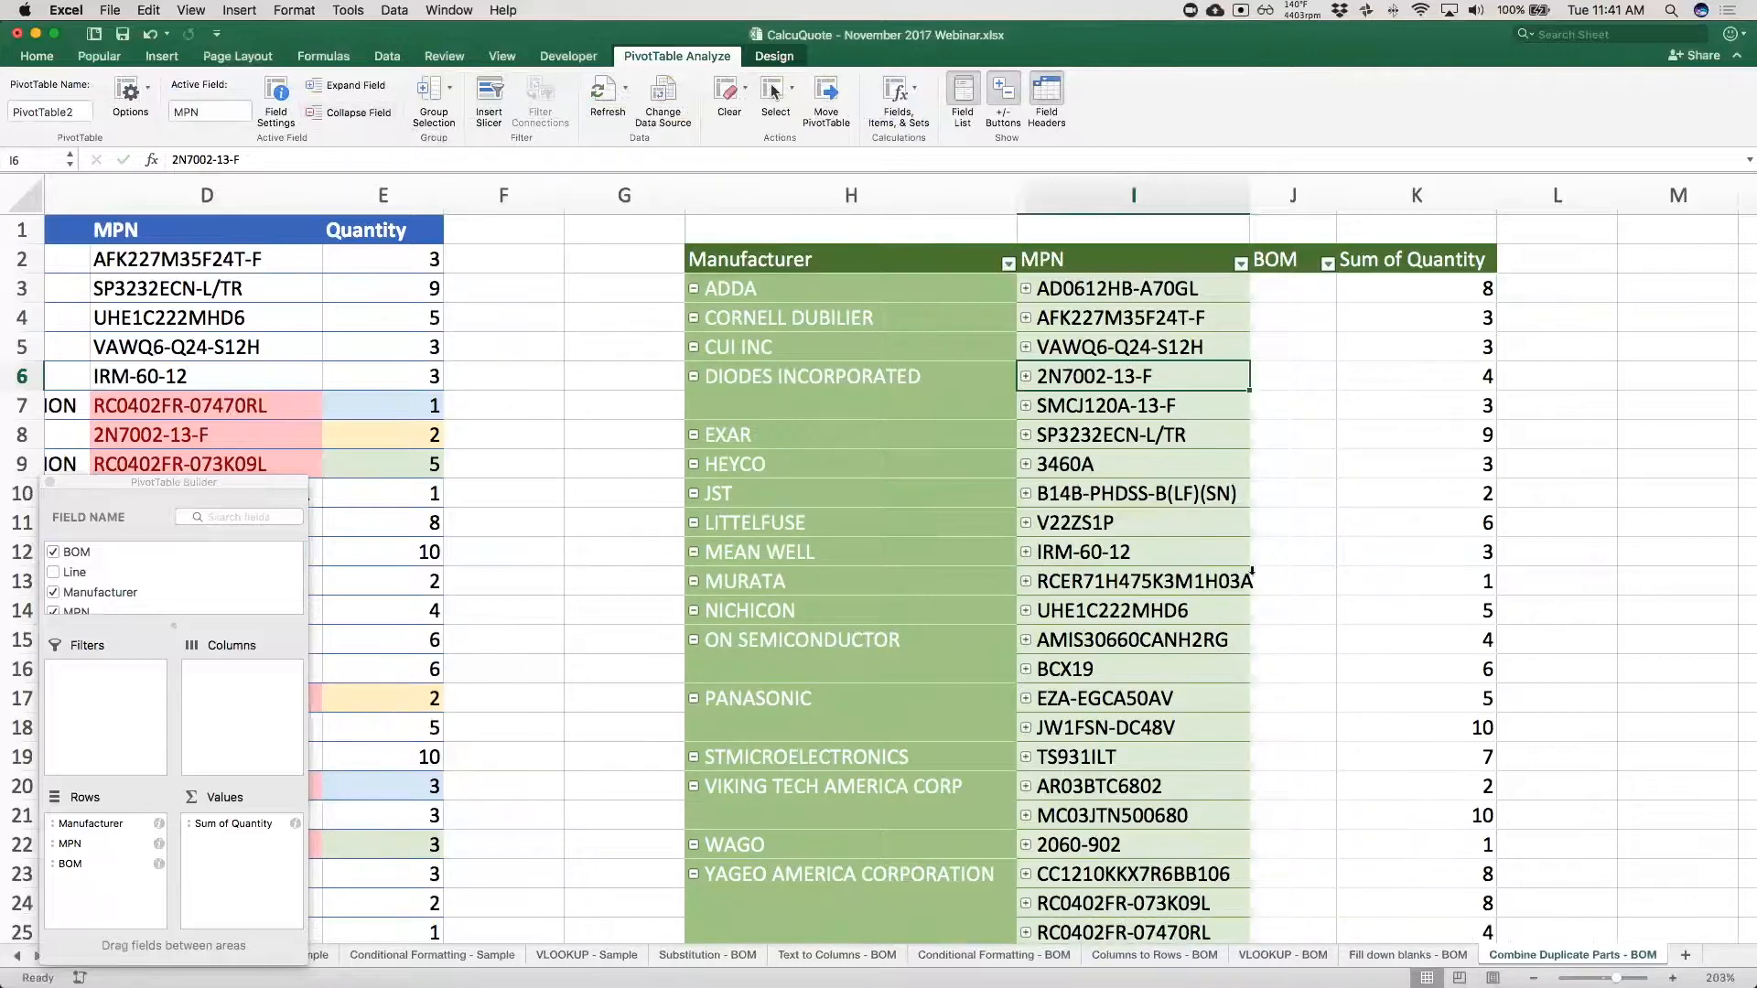
Examine the combined quantities in the collapsed PivotTable from the first manufacturer down to the grand total.
scroll(1151, 574, "down", 3)
scroll(1152, 575, "right", 1)
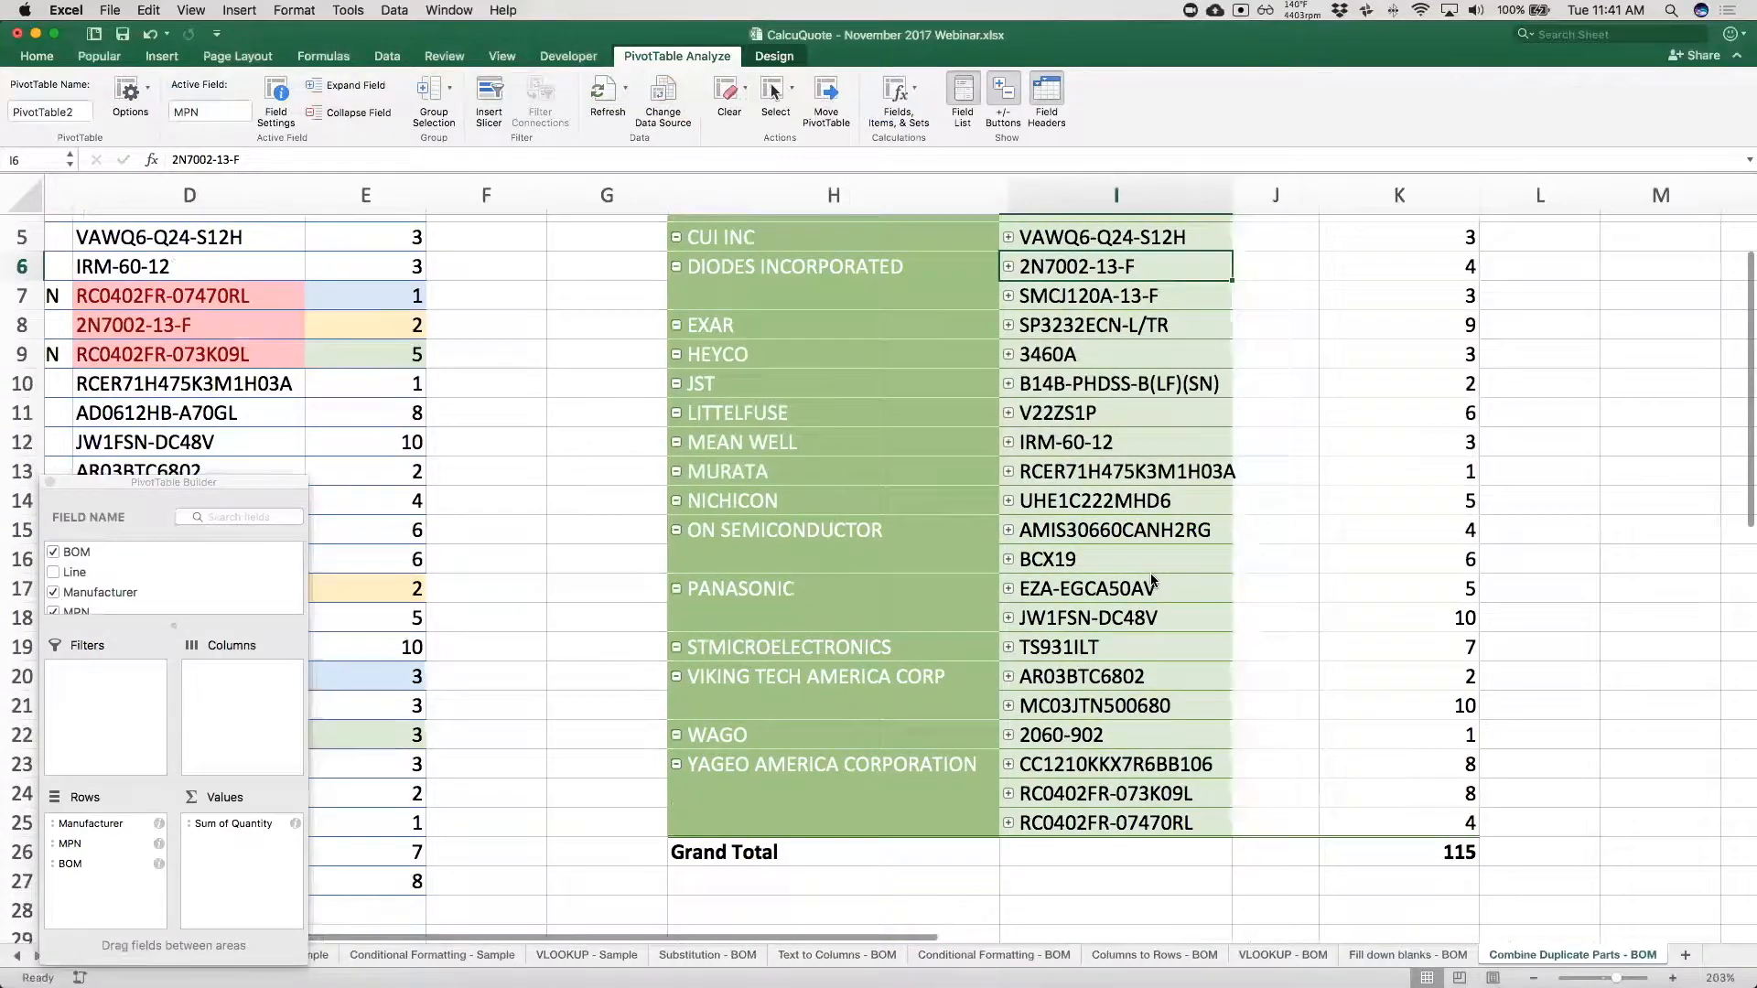
scroll(1172, 617, "right", 1)
left_click(1300, 870)
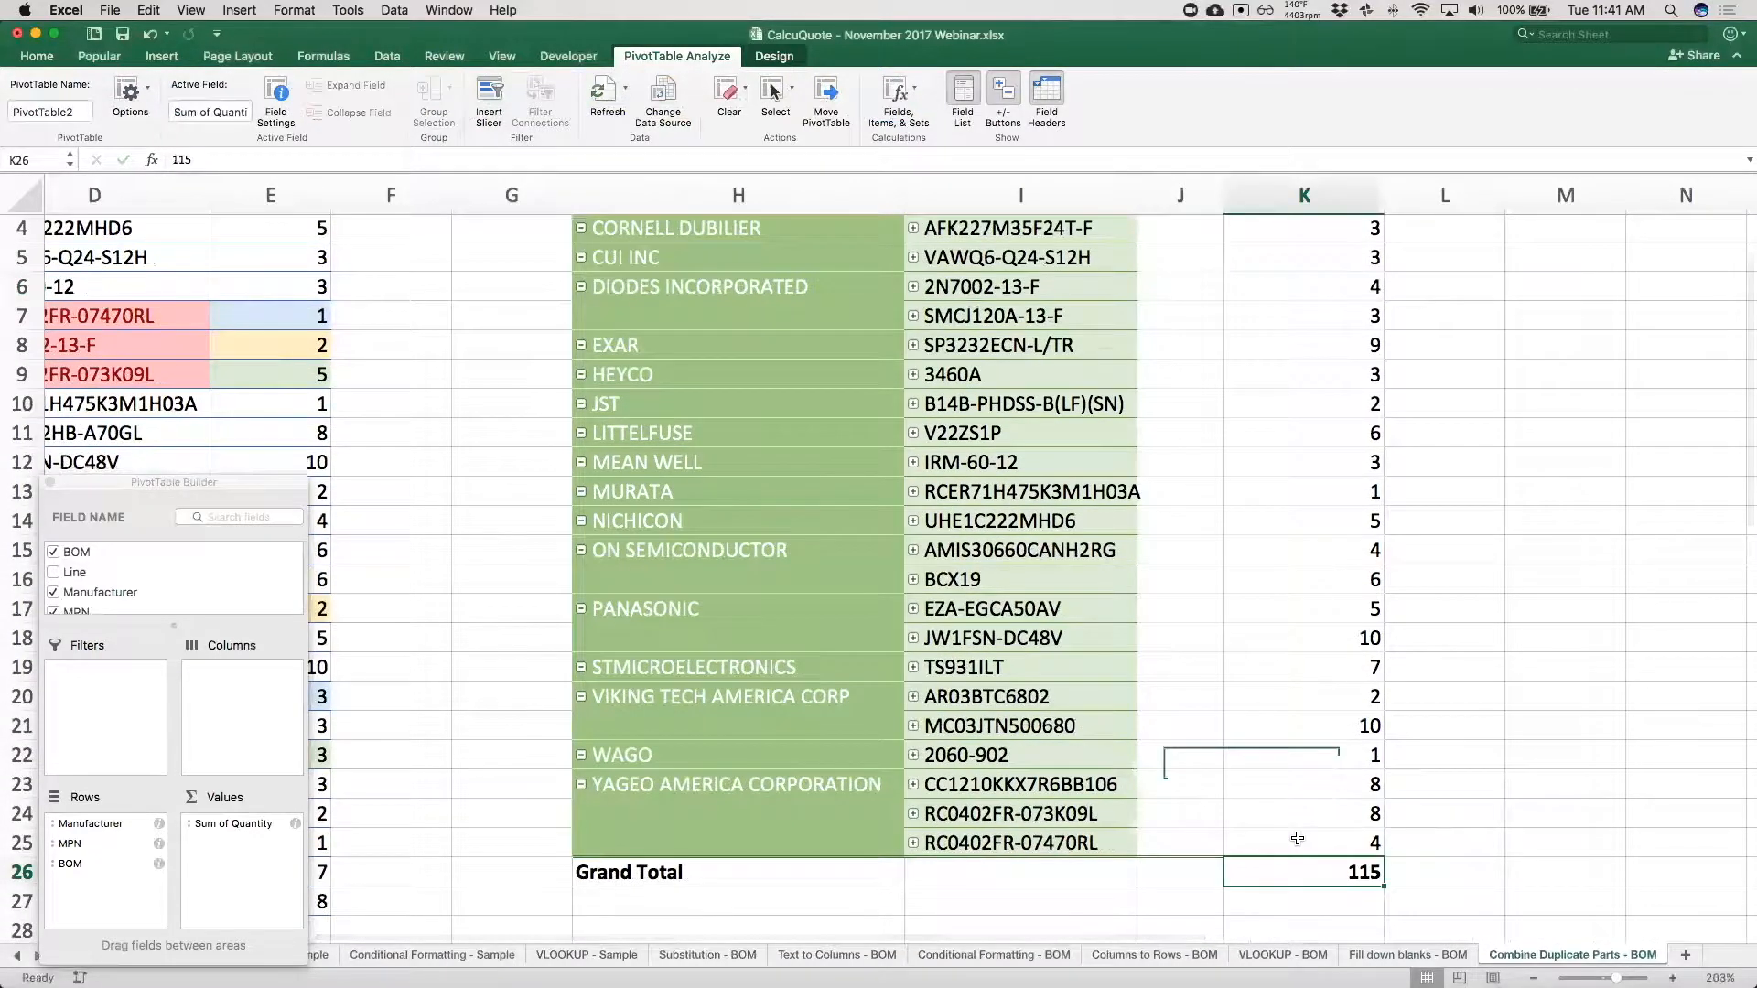
scroll(1274, 659, "up", 3)
scroll(1274, 659, "left", 1)
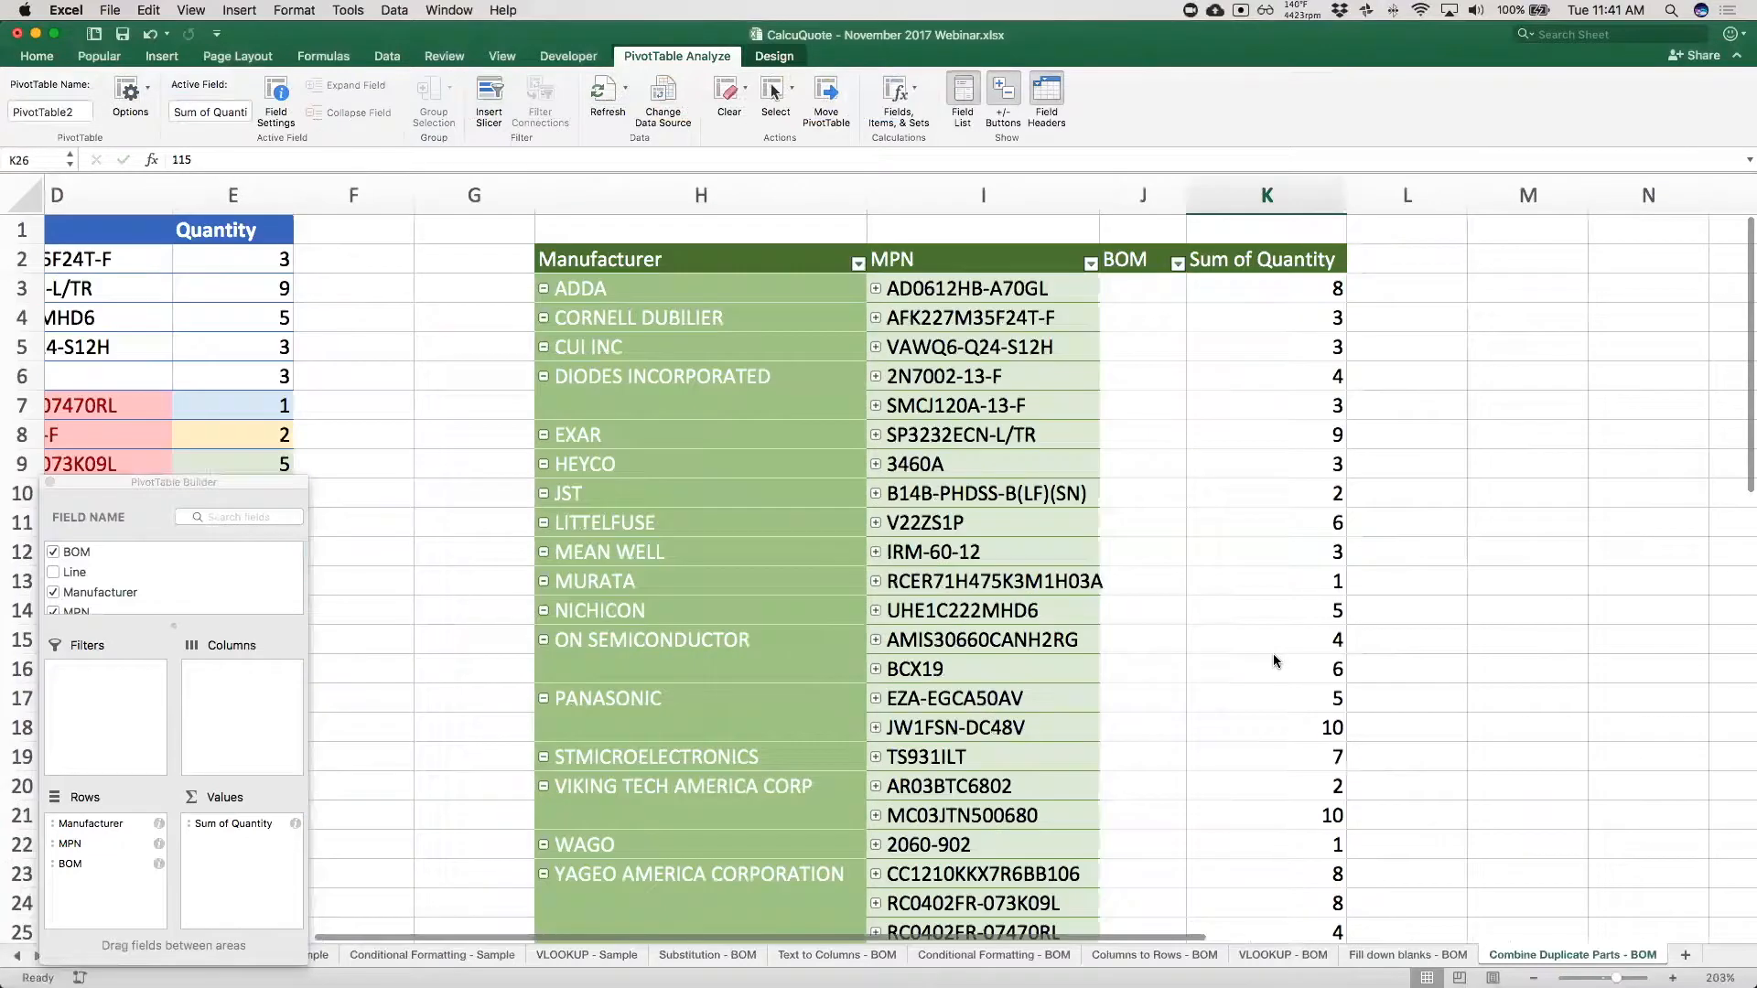
scroll(1274, 659, "down", 3)
scroll(1274, 659, "up", 1)
scroll(1274, 659, "left", 1)
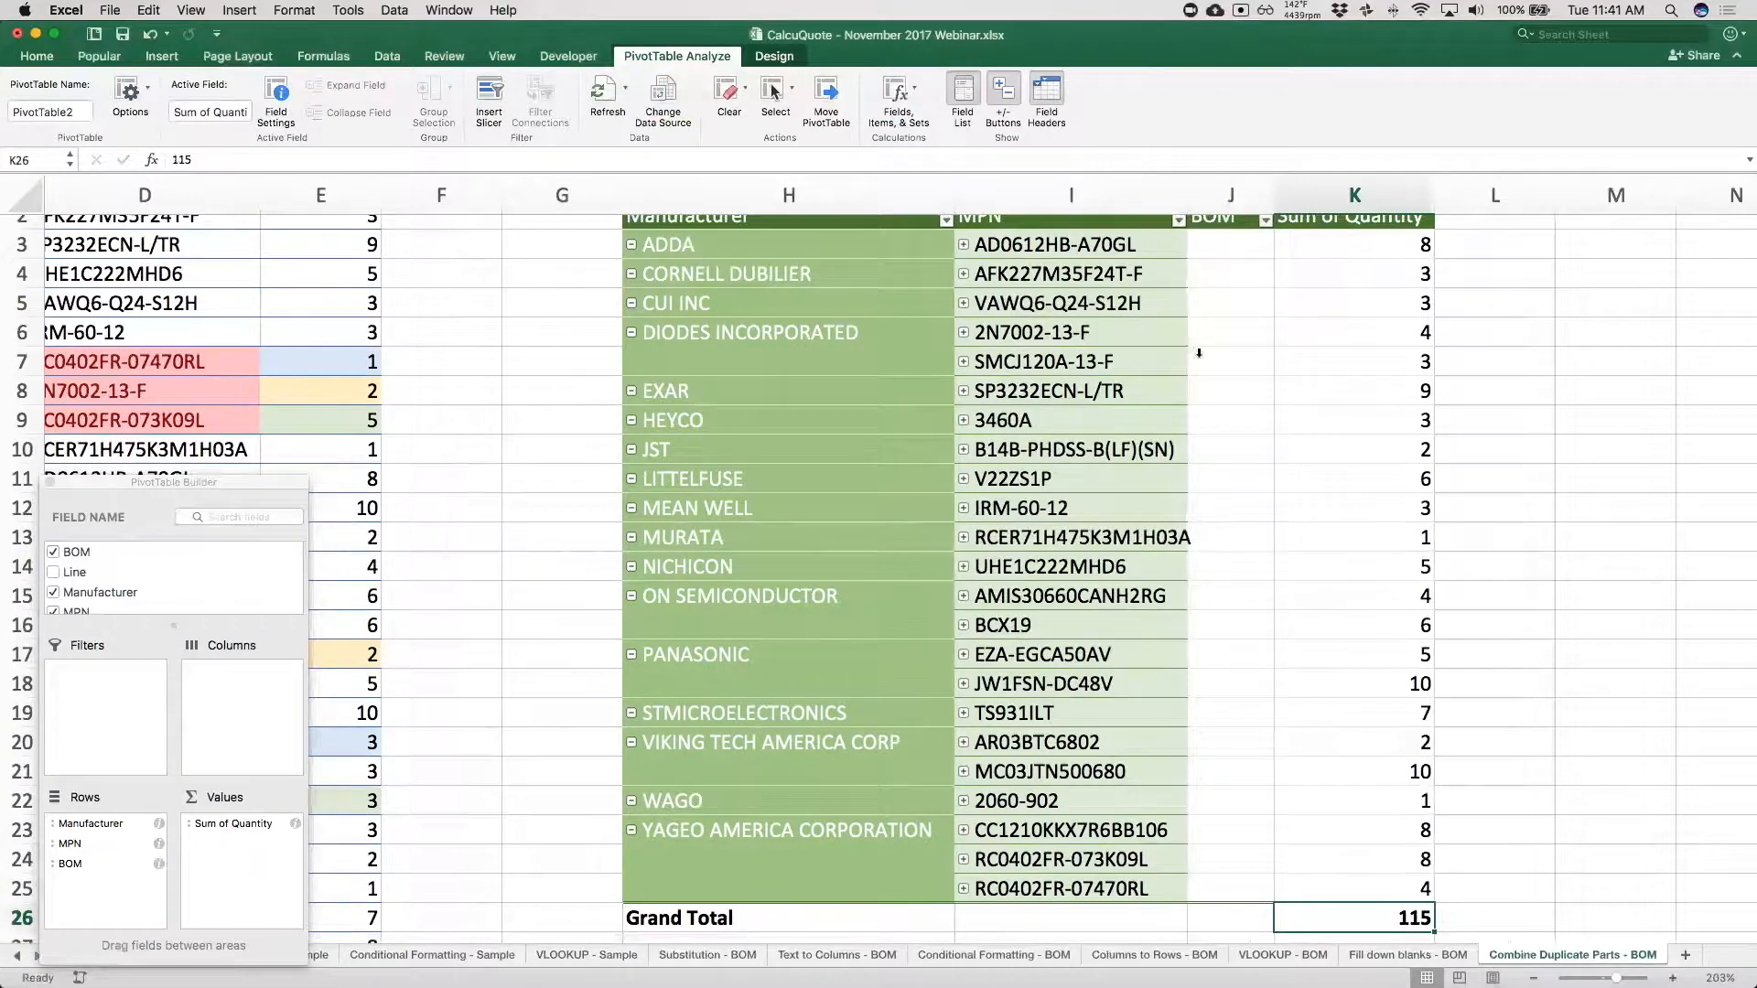
scroll(1013, 334, "up", 2)
scroll(1013, 334, "left", 5)
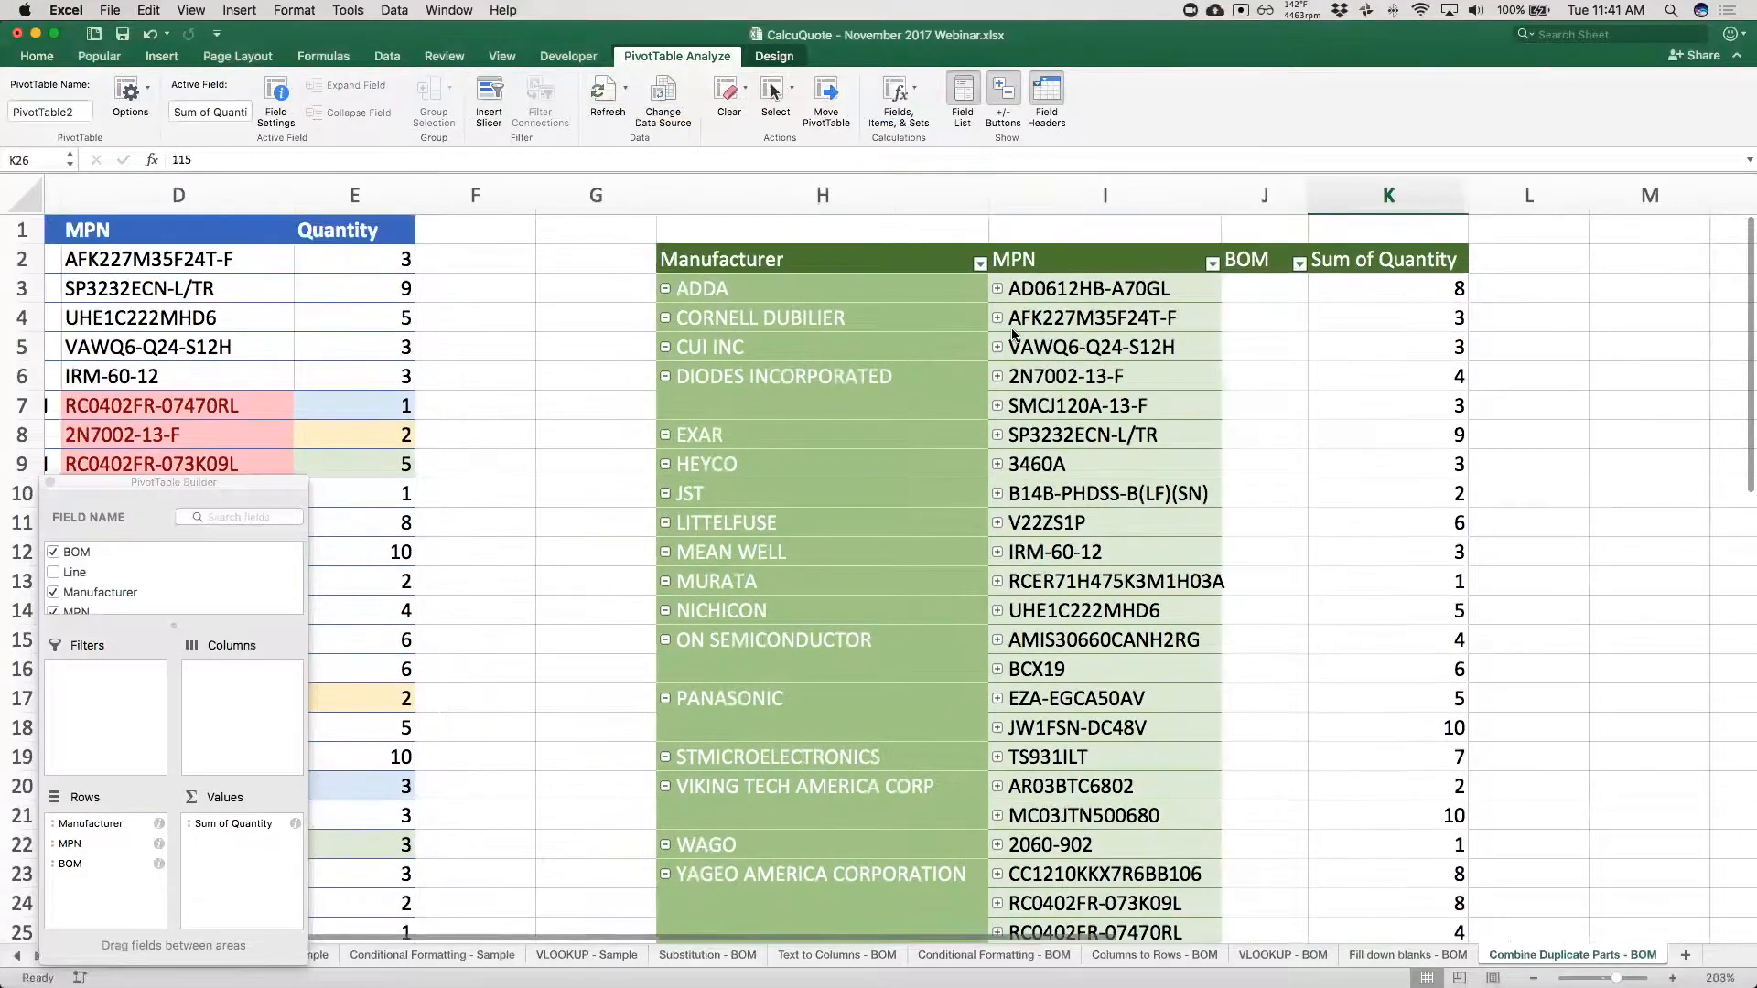
Close the PivotTable Builder and review the source BOM table beneath it, including its Manufacturer column.
scroll(1014, 334, "left", 2)
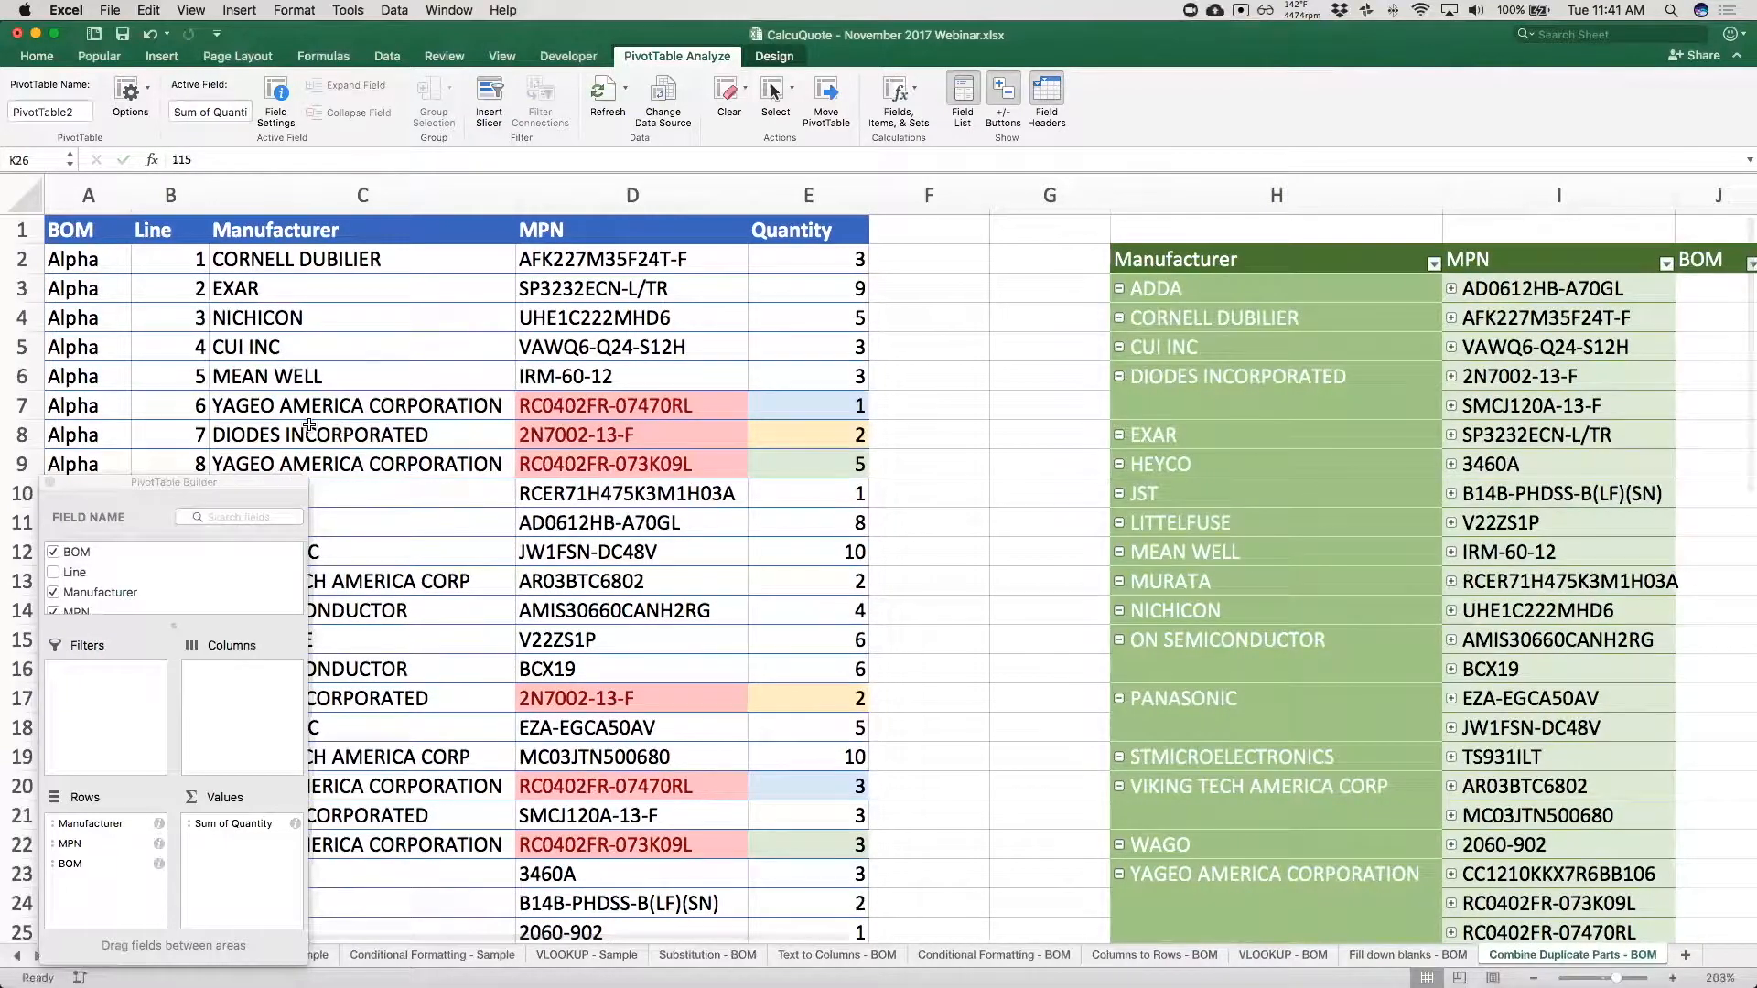
left_click(52, 479)
left_click_drag(68, 230, 773, 903)
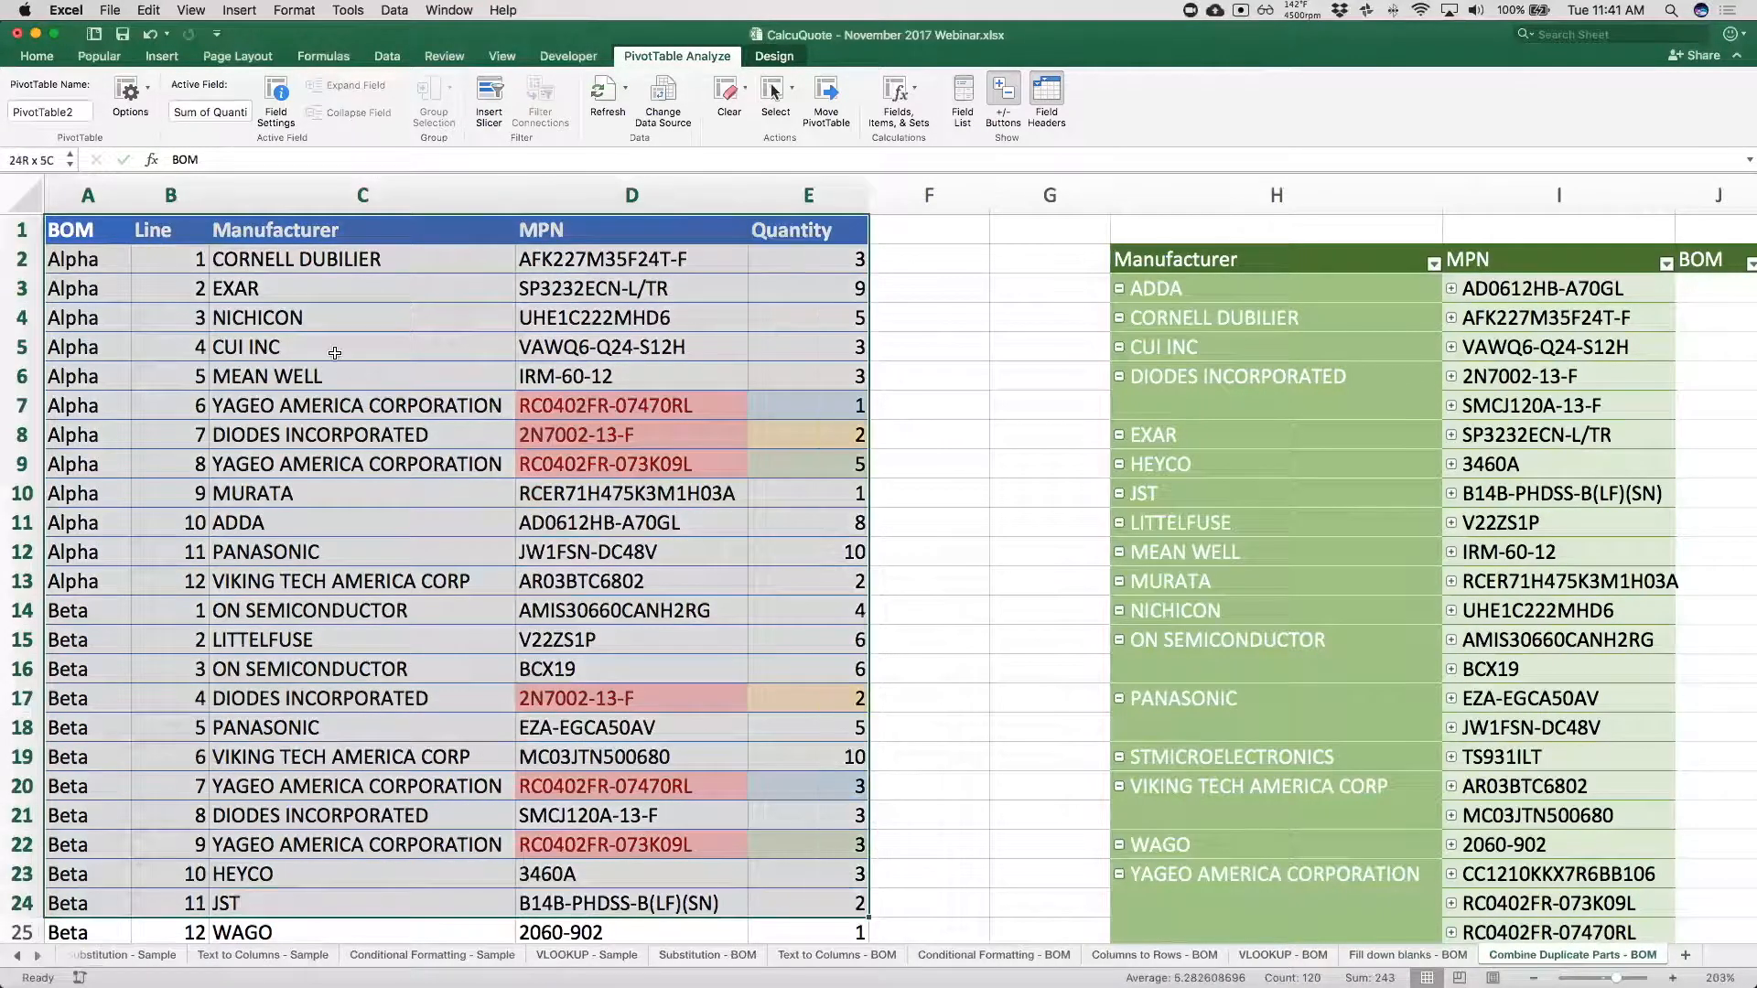
left_click(288, 234)
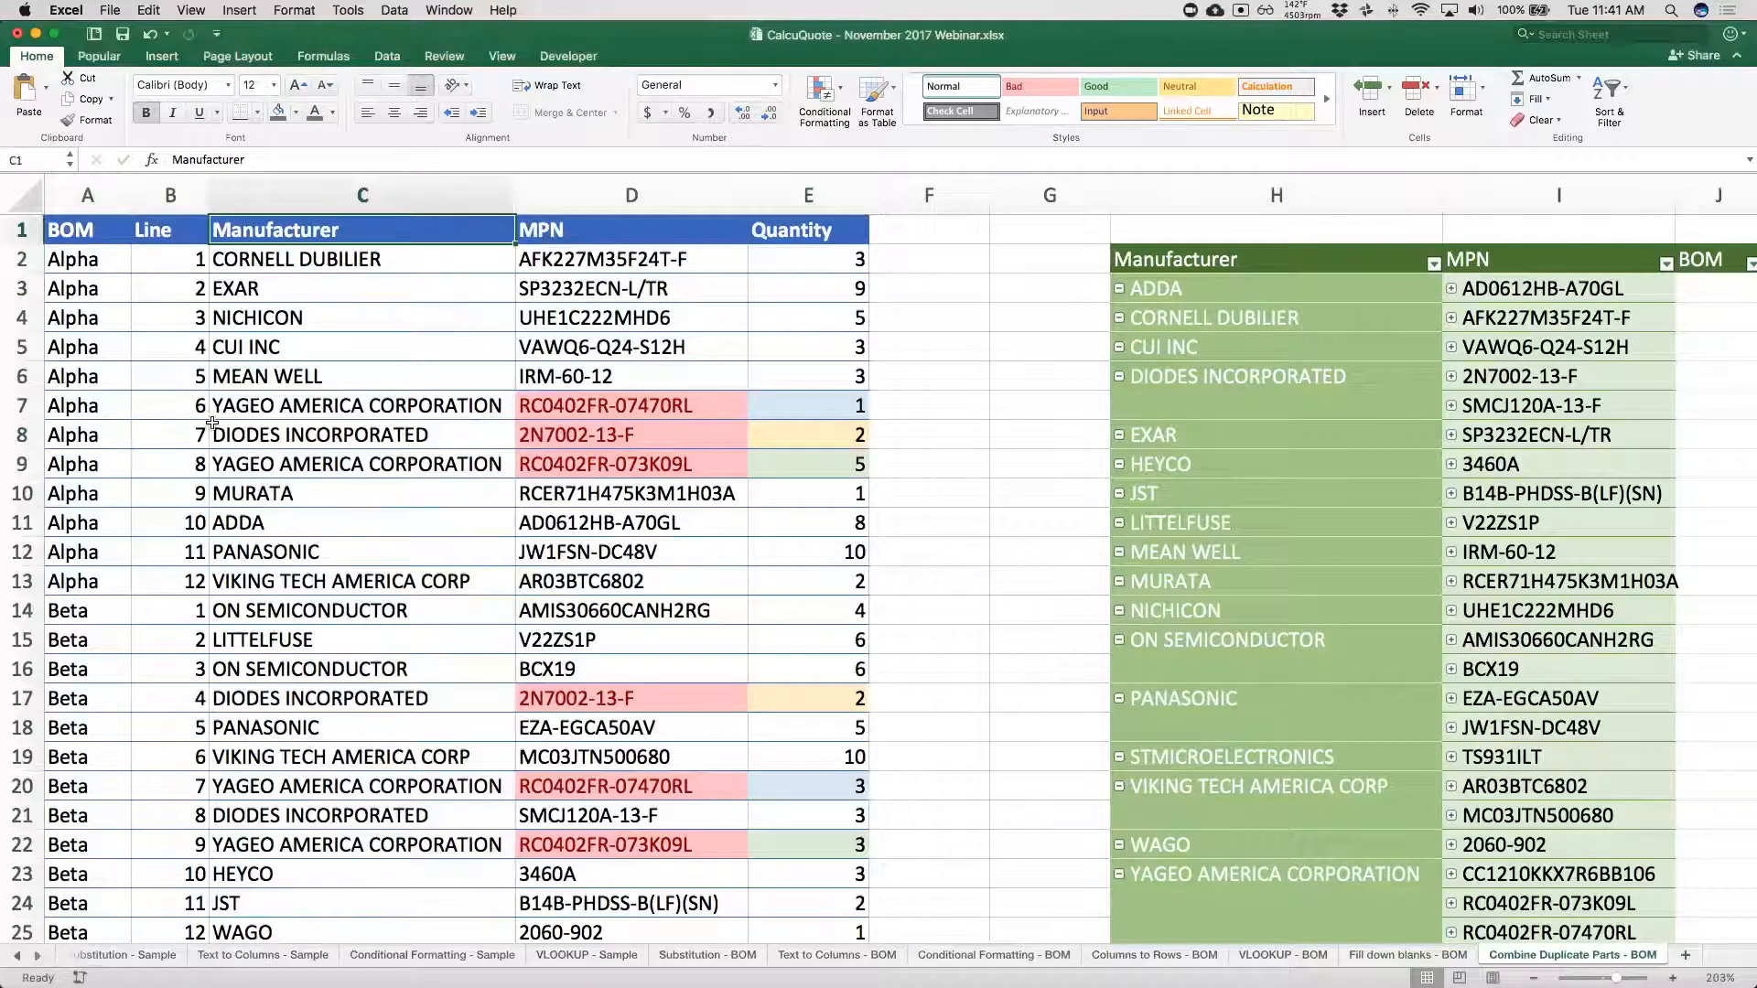